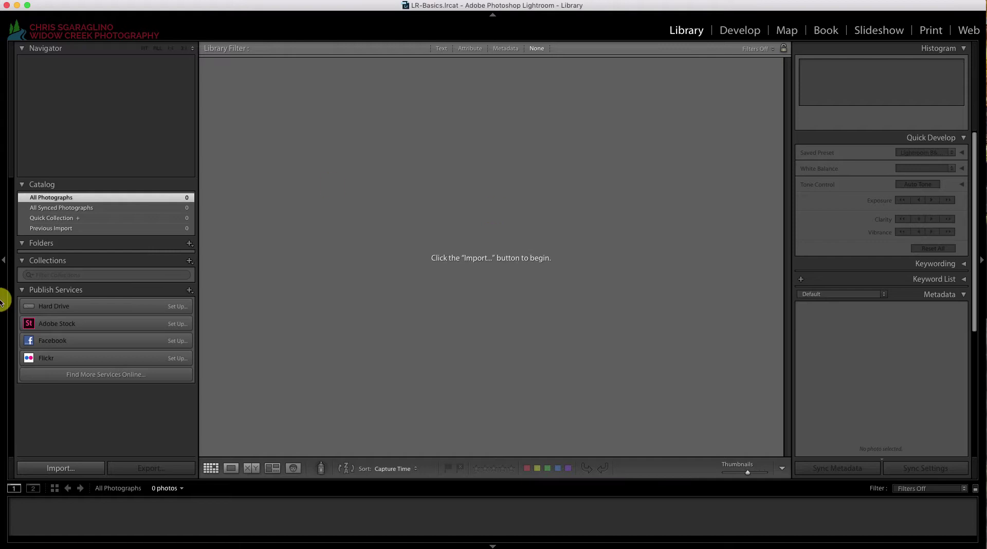
Start an import with the Desktop's NIKON SD folder of 24 photos as the source.
{"action": "left_click", "coordinate": [72, 470]}
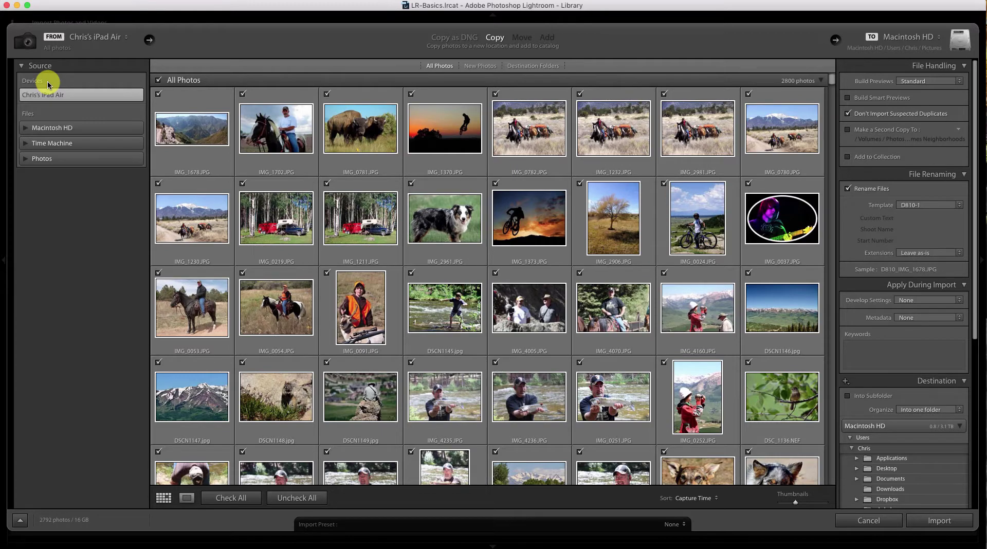
{"action": "left_click", "coordinate": [27, 128]}
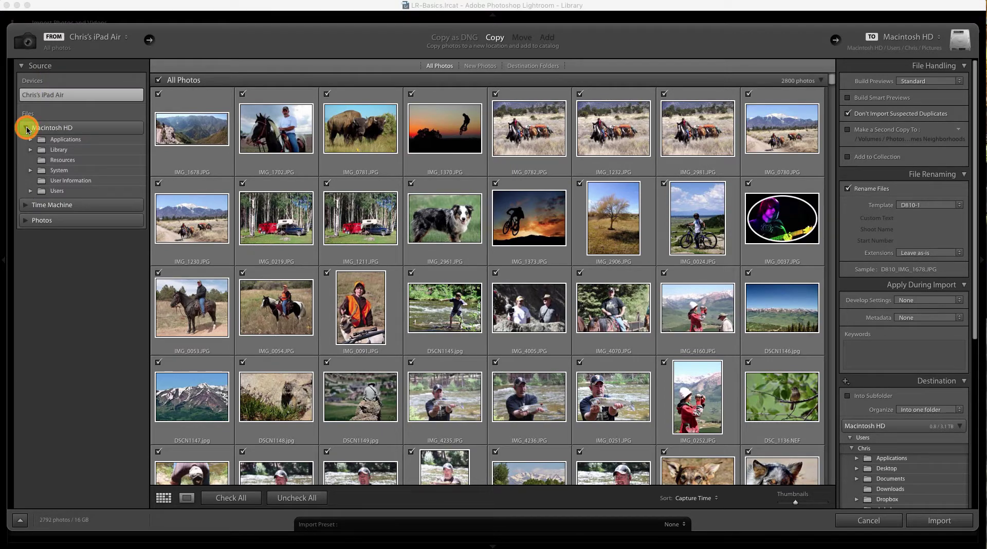
{"action": "left_click", "coordinate": [29, 191]}
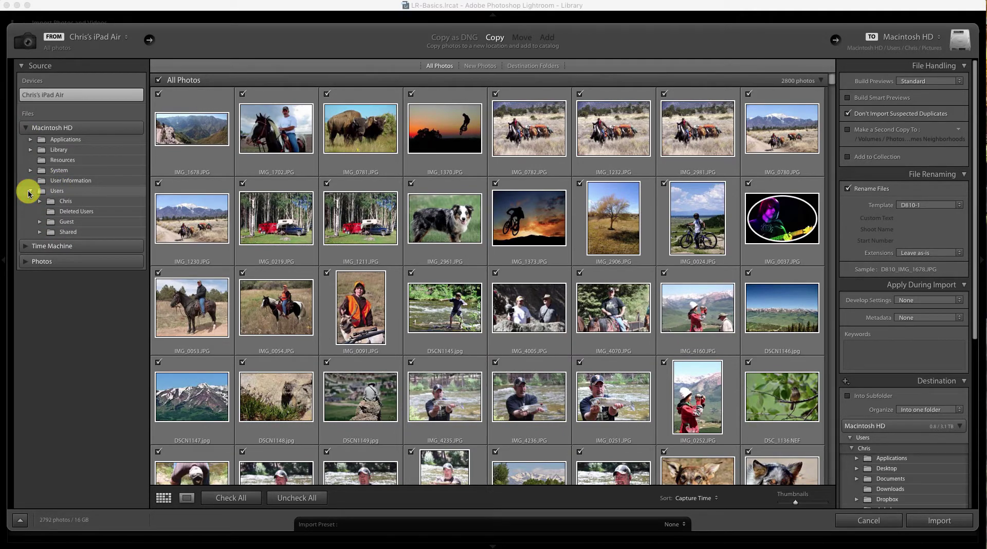
{"action": "left_click", "coordinate": [39, 232]}
{"action": "left_click", "coordinate": [40, 201]}
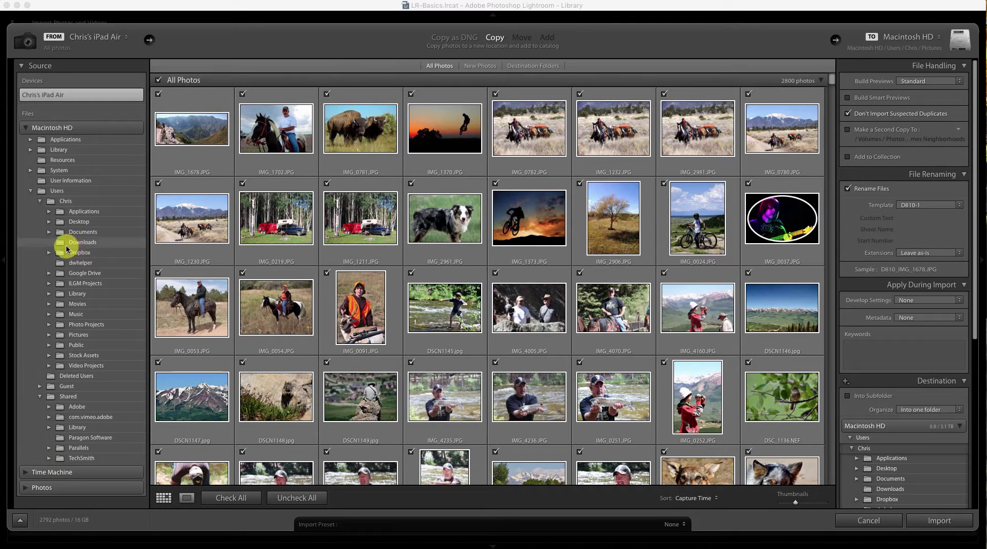
{"action": "left_click", "coordinate": [50, 222]}
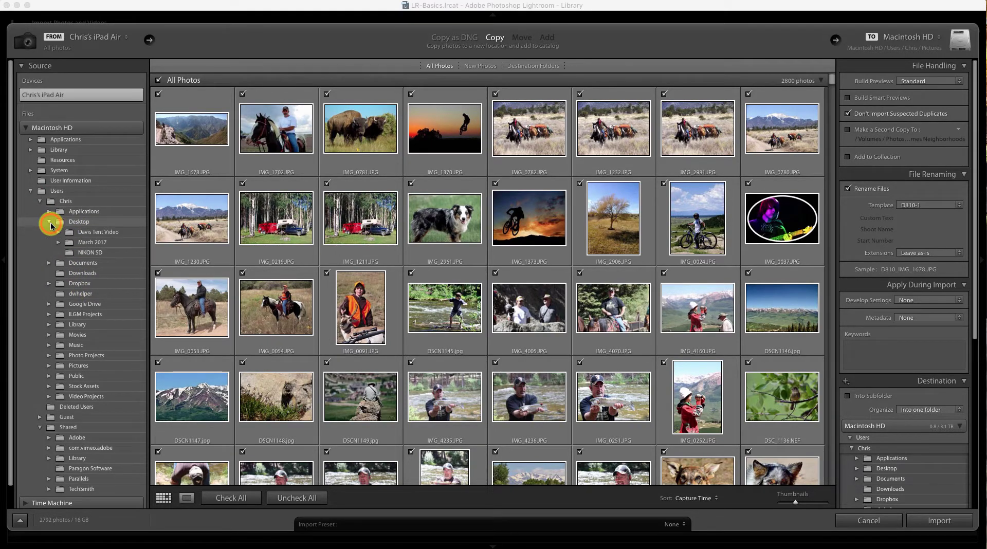
{"action": "left_click", "coordinate": [89, 252]}
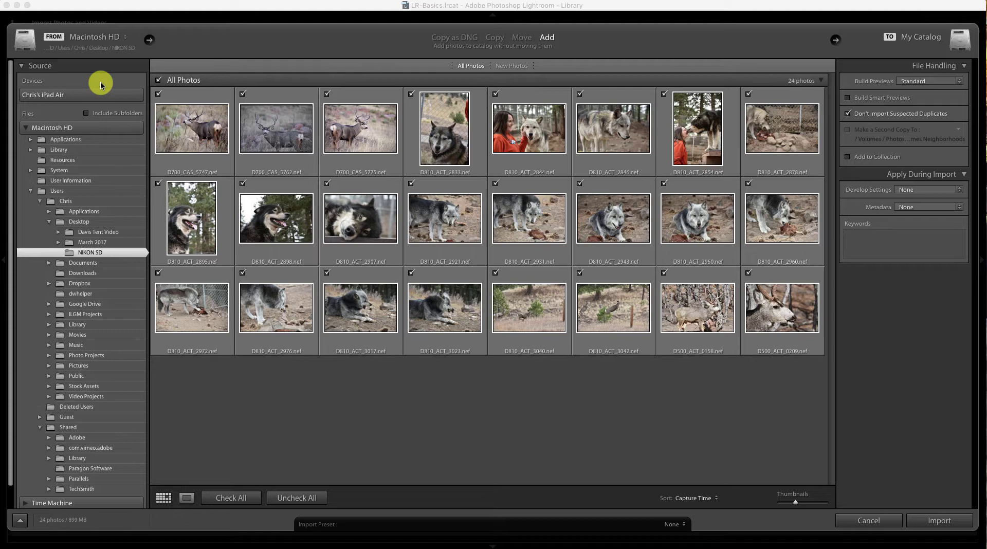
Set the import to Copy, turn off Rename Files, and collapse File Renaming and Apply During Import.
{"action": "left_click", "coordinate": [494, 38]}
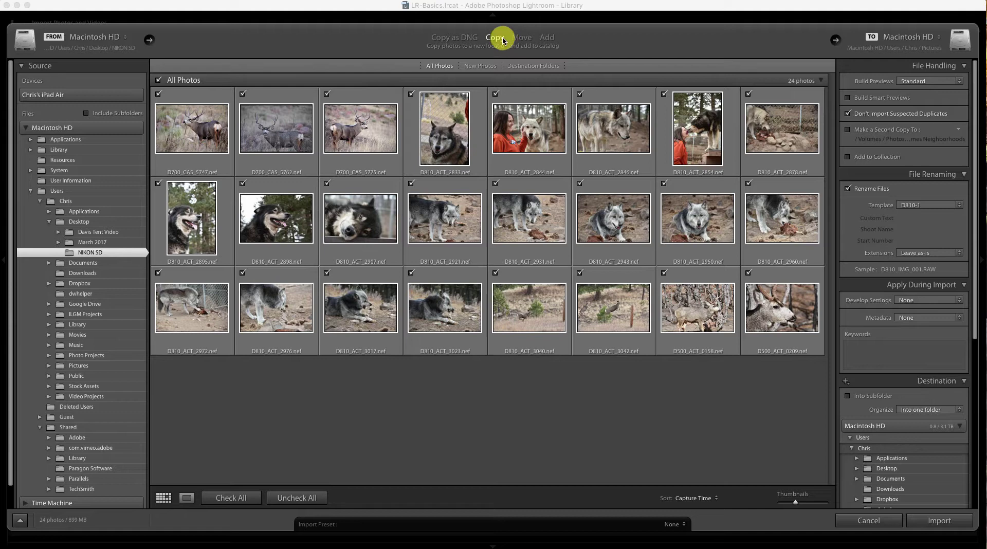
{"action": "left_click", "coordinate": [547, 39]}
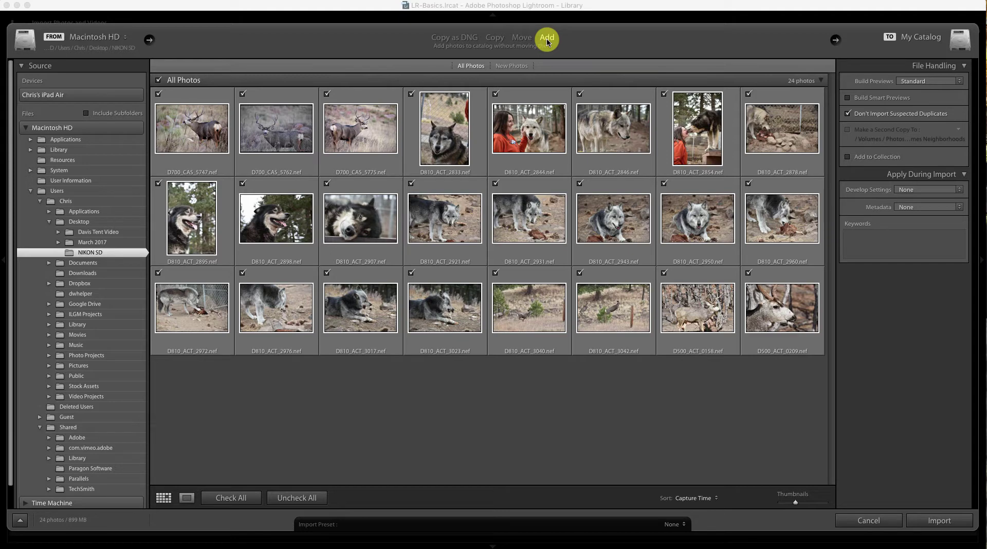
{"action": "left_click", "coordinate": [497, 37]}
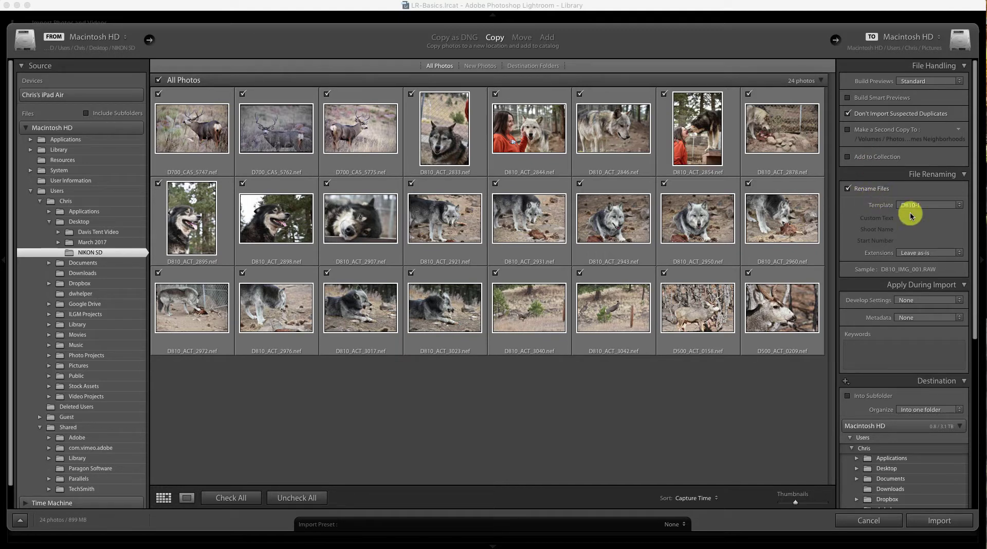
{"action": "left_click", "coordinate": [849, 188]}
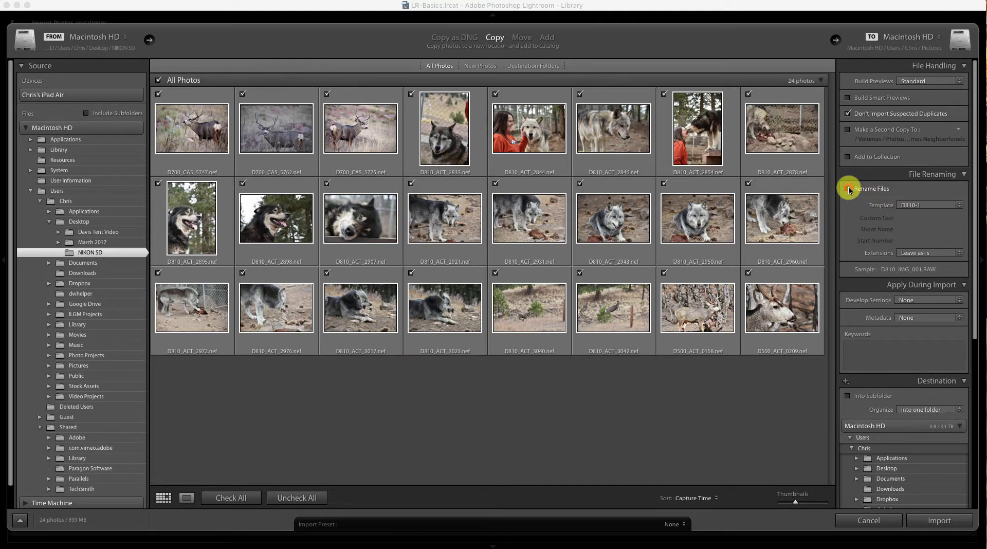
{"action": "left_click", "coordinate": [964, 176]}
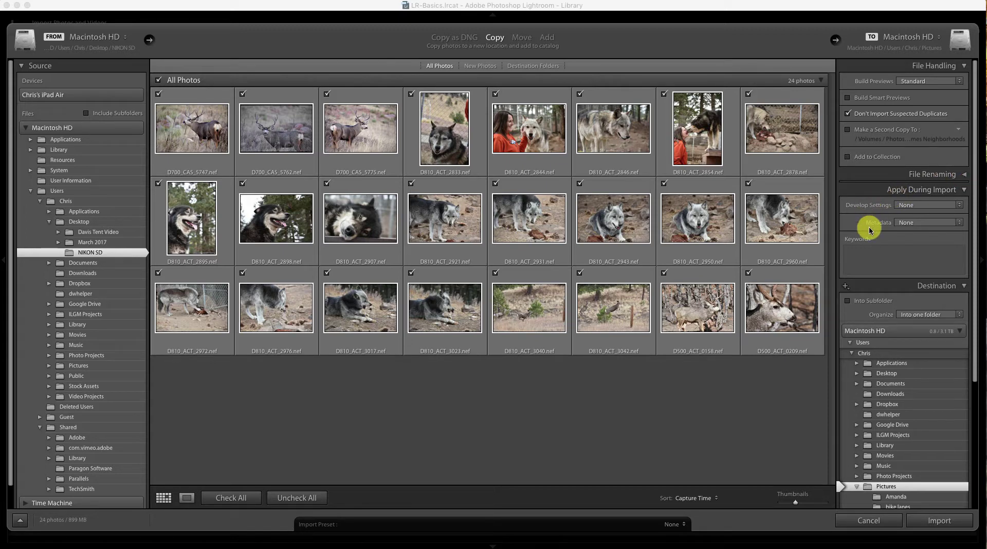
{"action": "left_click", "coordinate": [964, 191]}
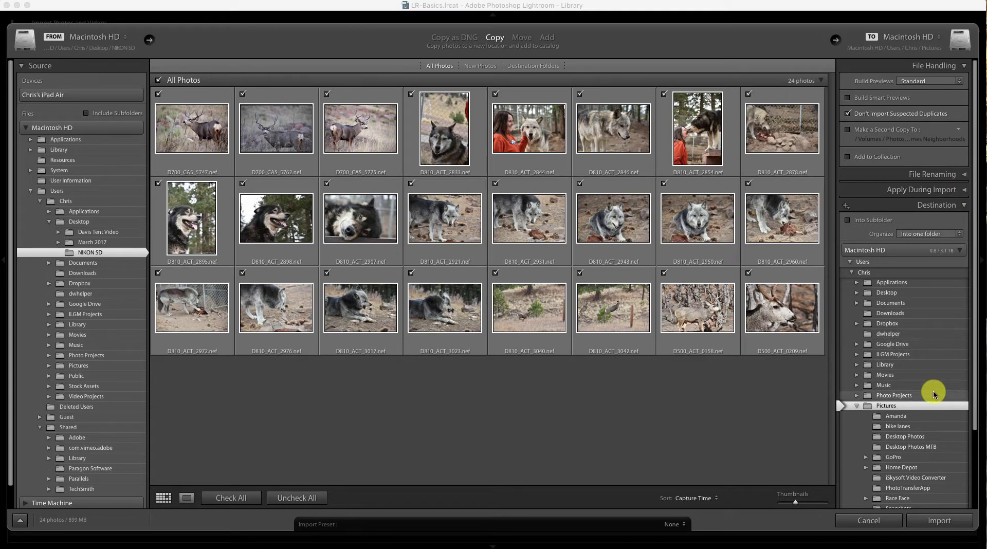
Set the destination to Photo Projects/Current Projects, enable Into Subfolder and type the name 'Worksho'.
{"action": "scroll", "coordinate": [934, 393], "scroll_direction": "down", "scroll_amount": 1}
{"action": "scroll", "coordinate": [933, 393], "scroll_direction": "down", "scroll_amount": 3}
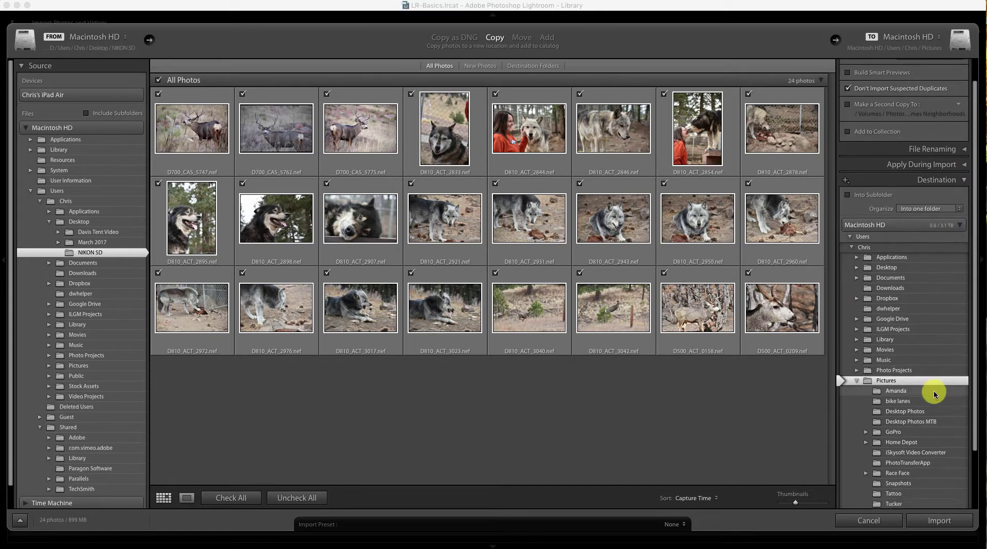
{"action": "left_click", "coordinate": [858, 377]}
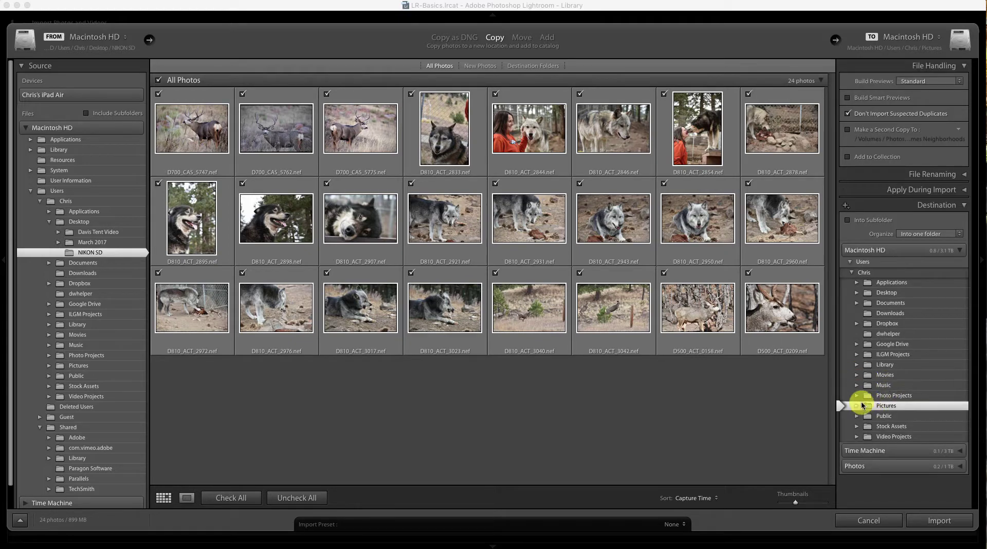
{"action": "left_click", "coordinate": [856, 397]}
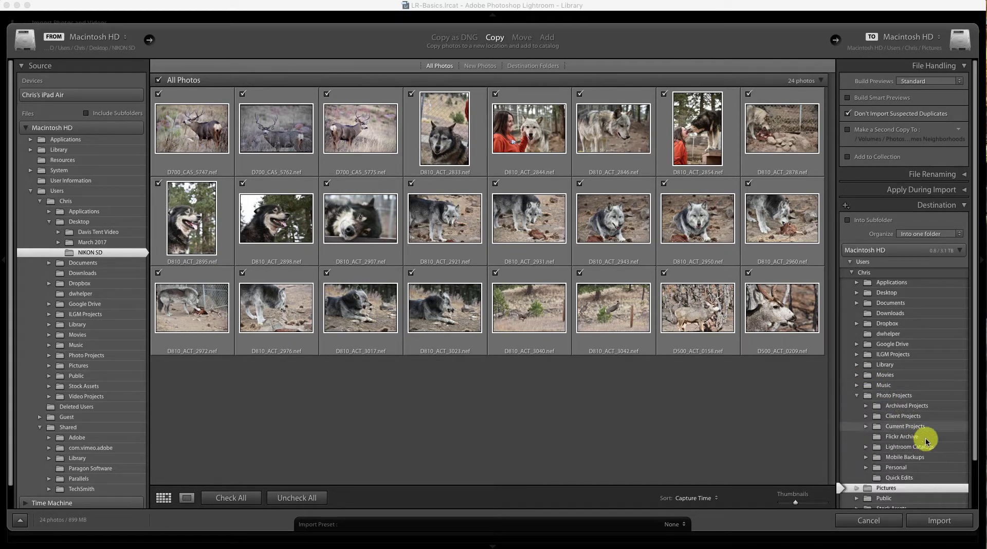
{"action": "left_click", "coordinate": [881, 427]}
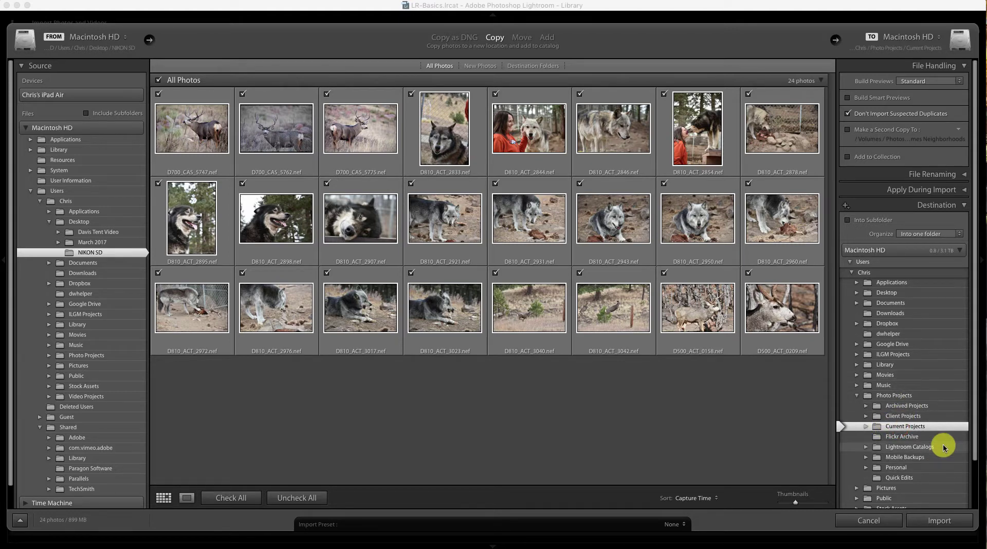
{"action": "left_click", "coordinate": [849, 221]}
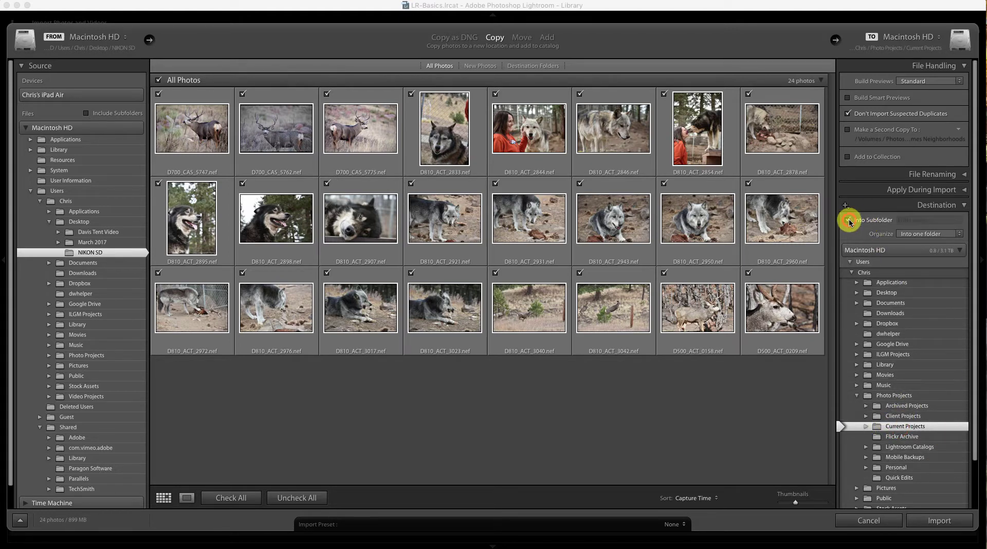
{"action": "left_click", "coordinate": [929, 220]}
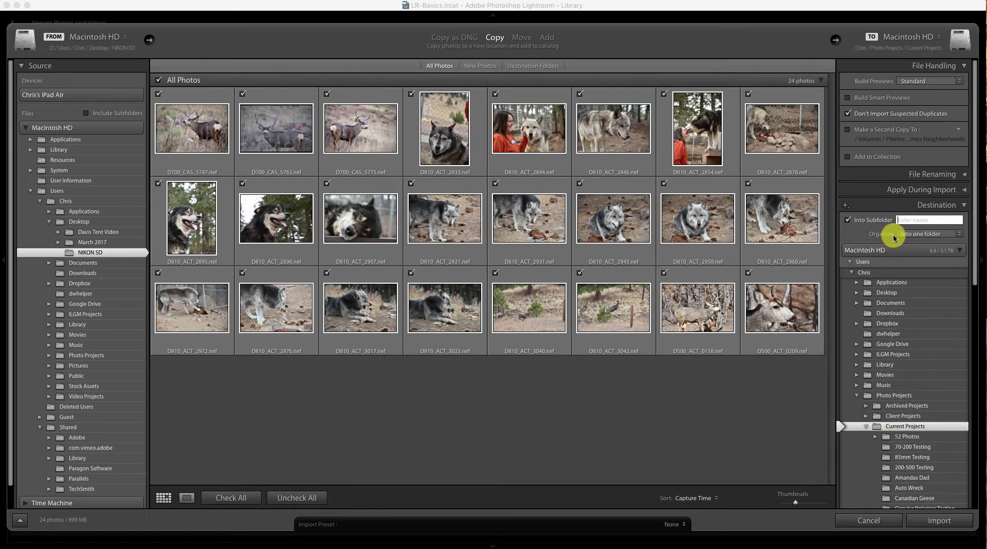
{"action": "type", "text": "Wo"}
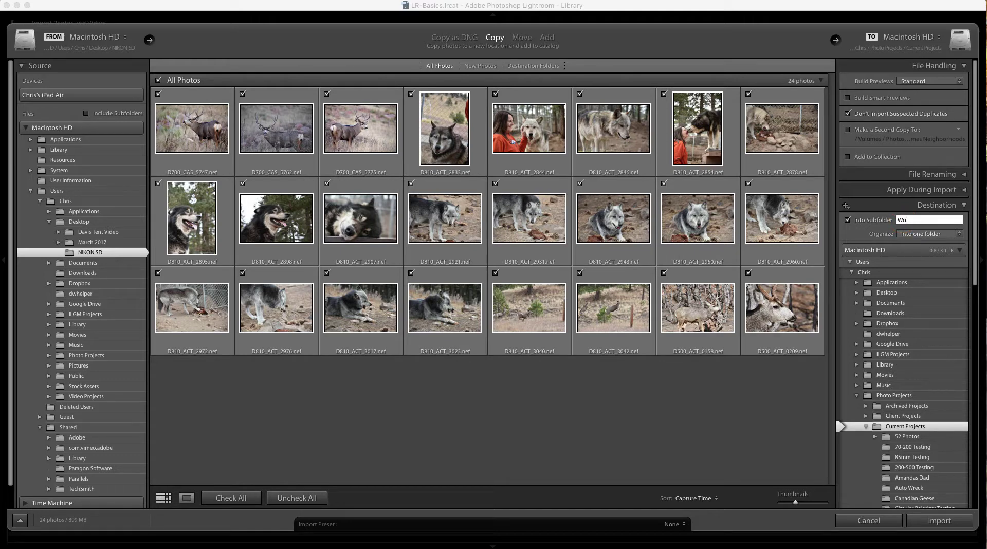
{"action": "type", "text": "rkshop"}
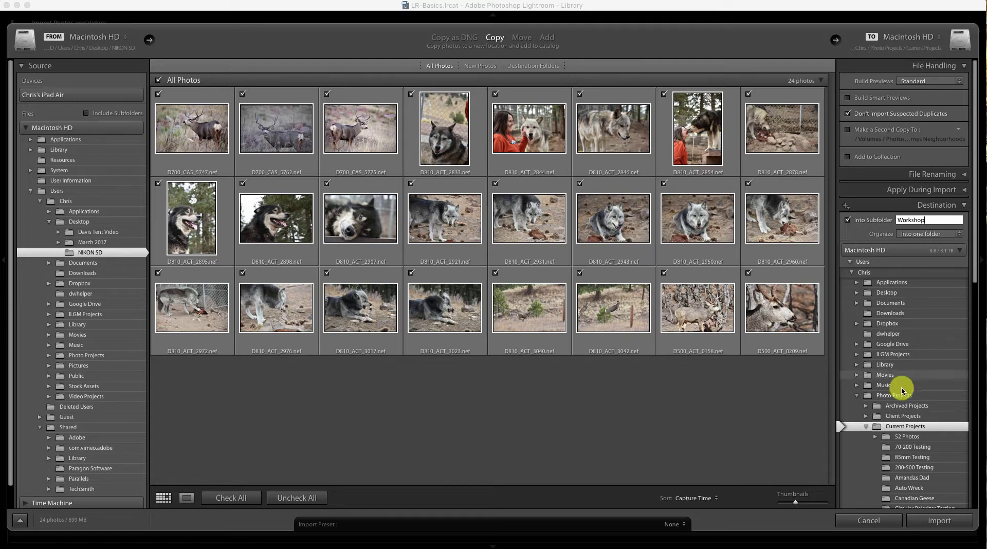
Import the 24 photos, view the first deer photo in Loupe, then return to Grid.
{"action": "left_click", "coordinate": [939, 521]}
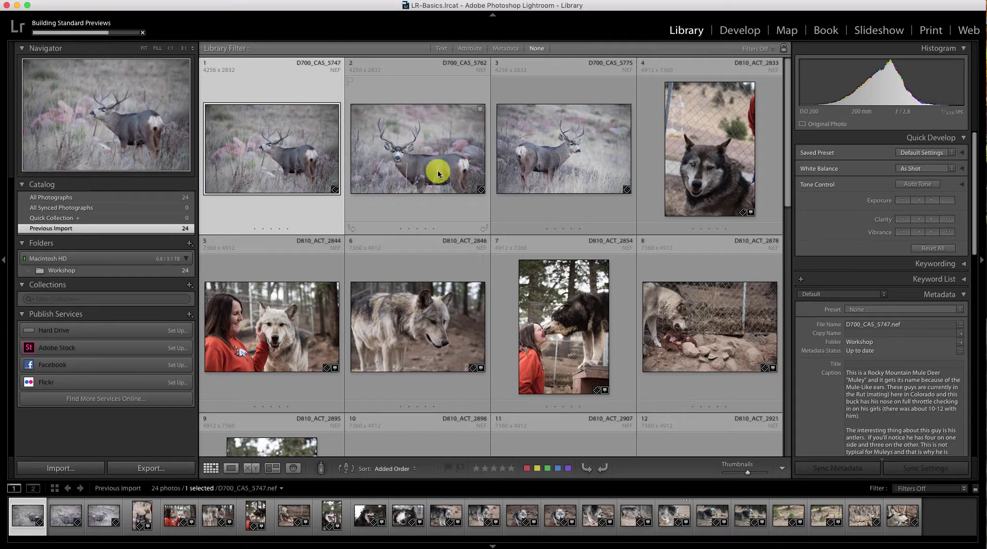
{"action": "double_click", "coordinate": [297, 161]}
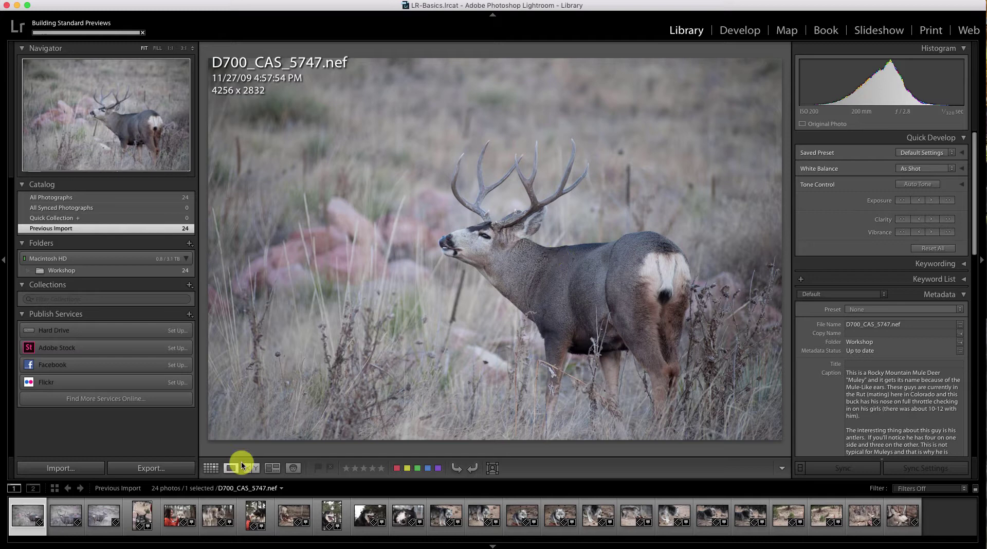
{"action": "left_click", "coordinate": [211, 469]}
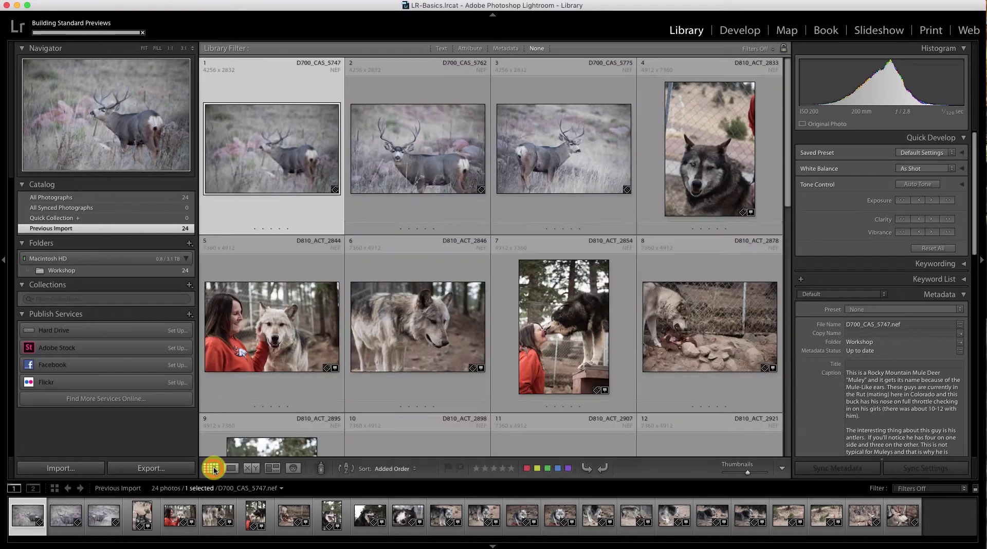
Browse the imported grid and collapse the Quick Develop panel.
{"action": "scroll", "coordinate": [385, 386], "scroll_direction": "down", "scroll_amount": 8}
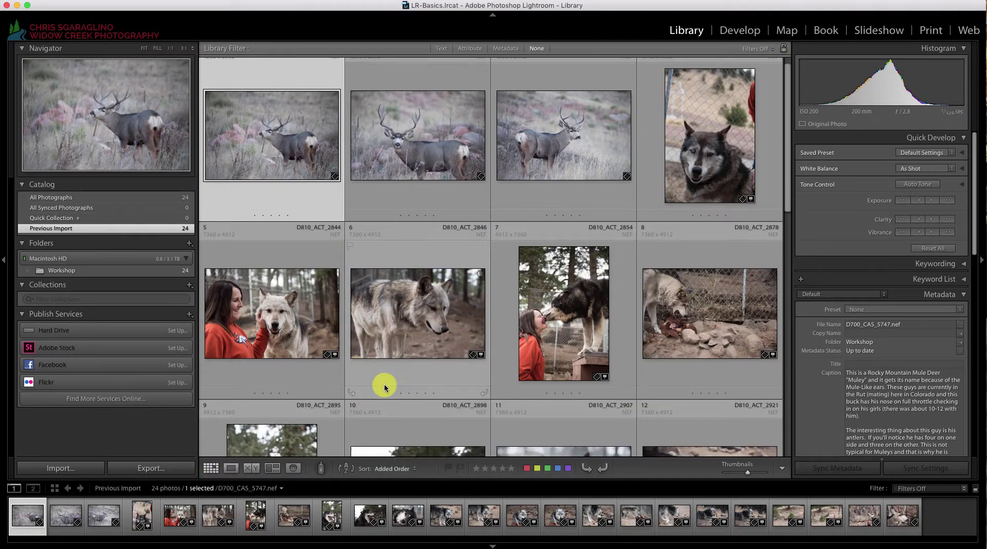
{"action": "scroll", "coordinate": [384, 384], "scroll_direction": "down", "scroll_amount": 15}
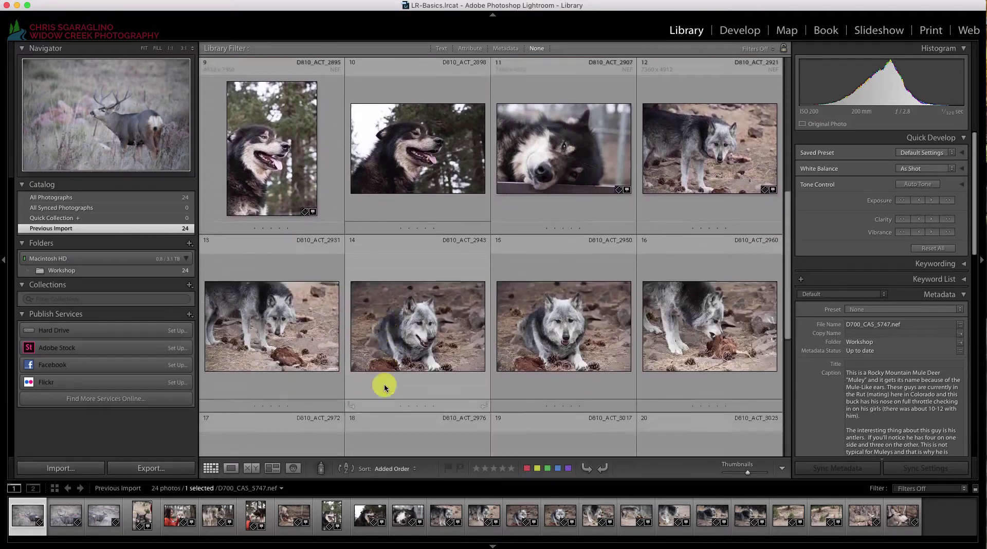
{"action": "key", "text": "Home"}
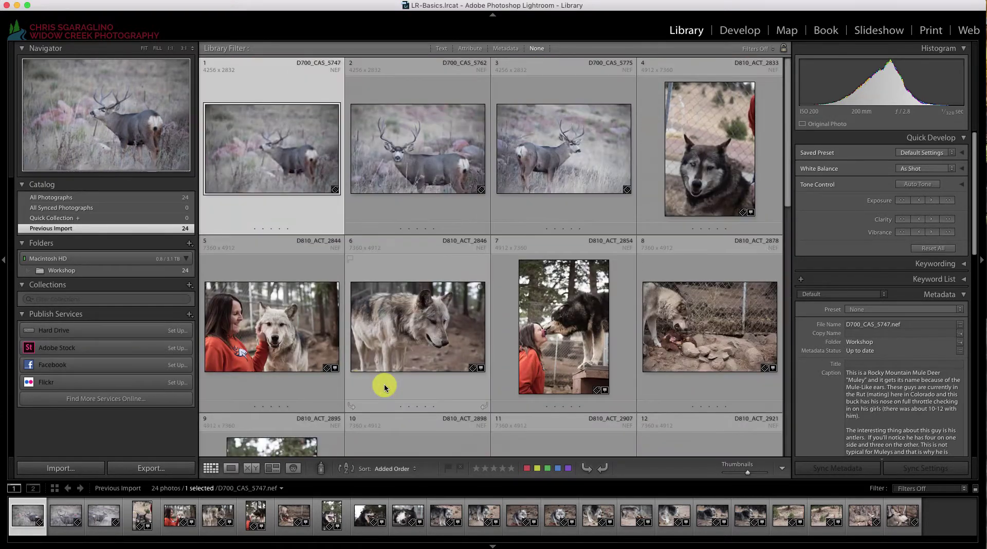
{"action": "scroll", "coordinate": [368, 346], "scroll_direction": "down", "scroll_amount": 4}
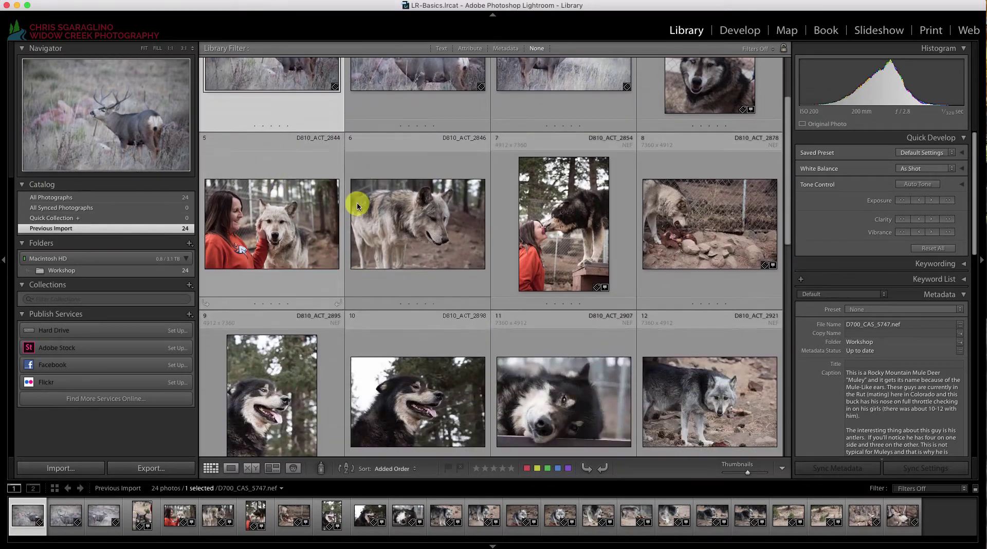
{"action": "scroll", "coordinate": [353, 205], "scroll_direction": "up", "scroll_amount": 4}
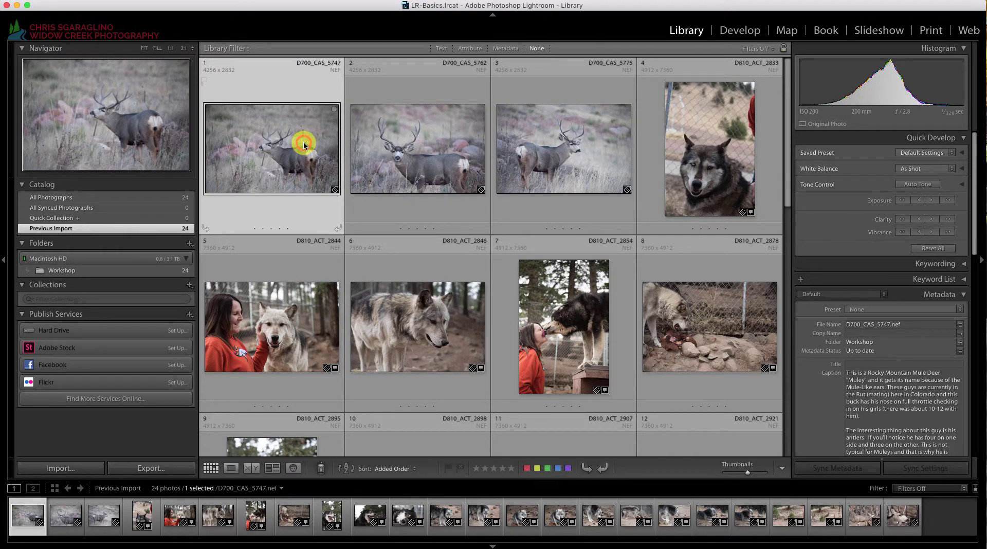
{"action": "mouse_move", "coordinate": [304, 145]}
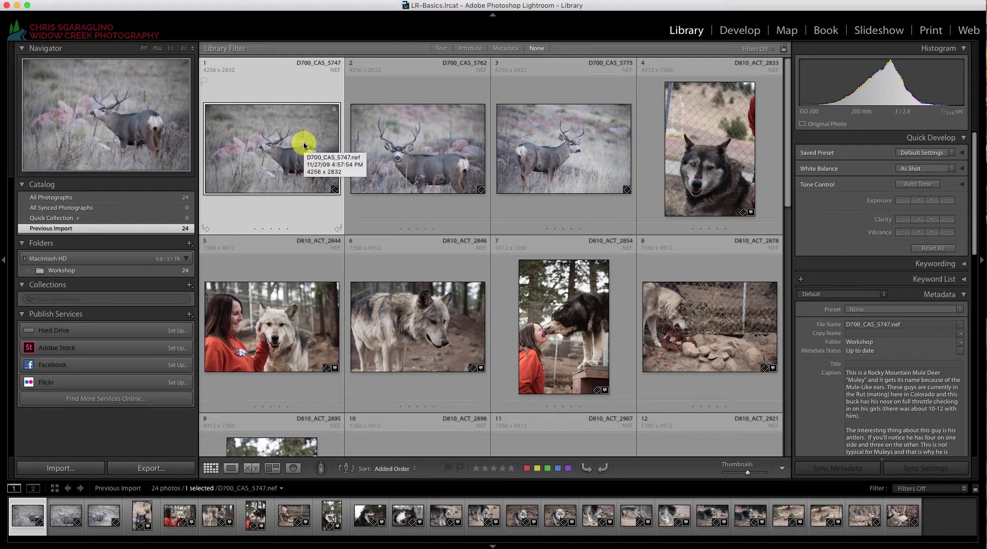
{"action": "left_click", "coordinate": [964, 138]}
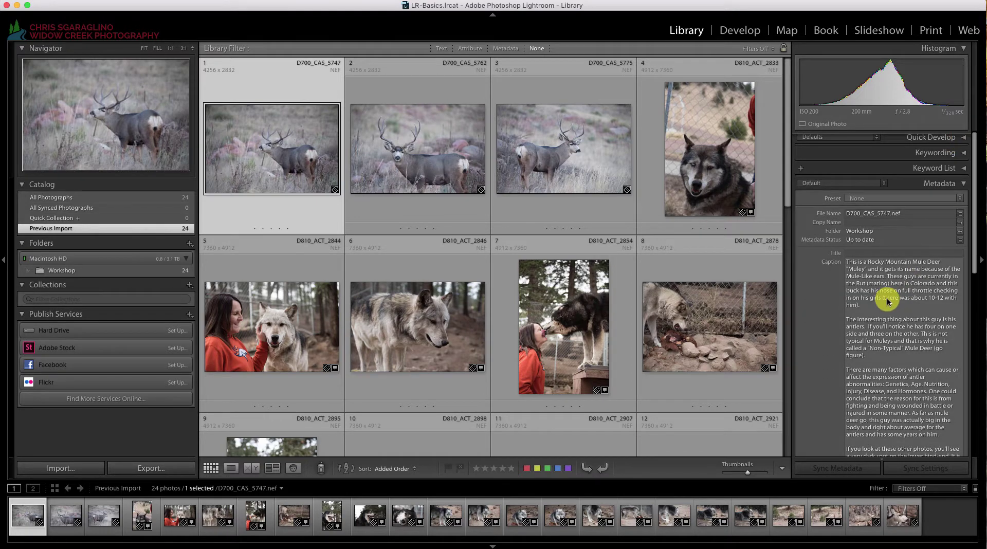
Select mule deer photos 1 through 3 together.
{"action": "left_click", "coordinate": [707, 335]}
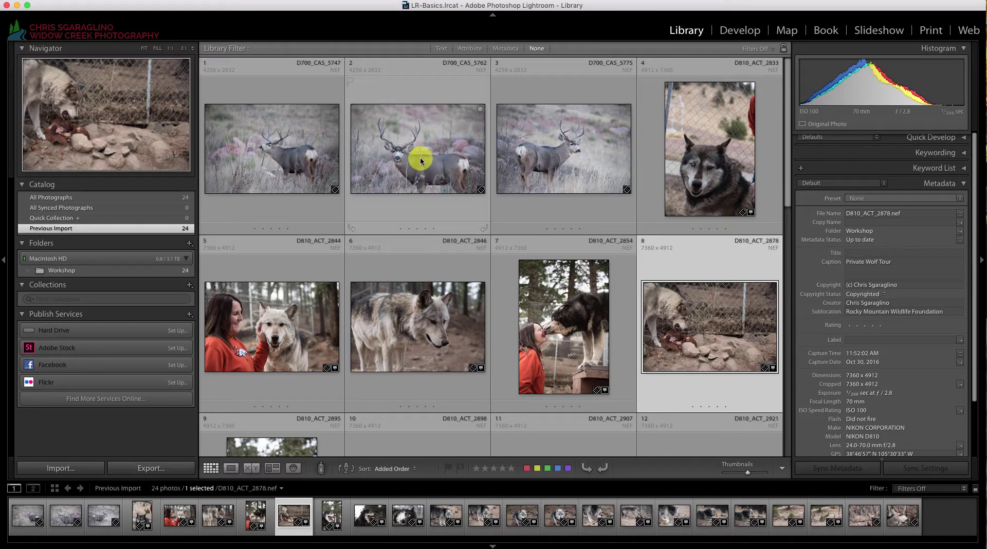
{"action": "mouse_move", "coordinate": [420, 158]}
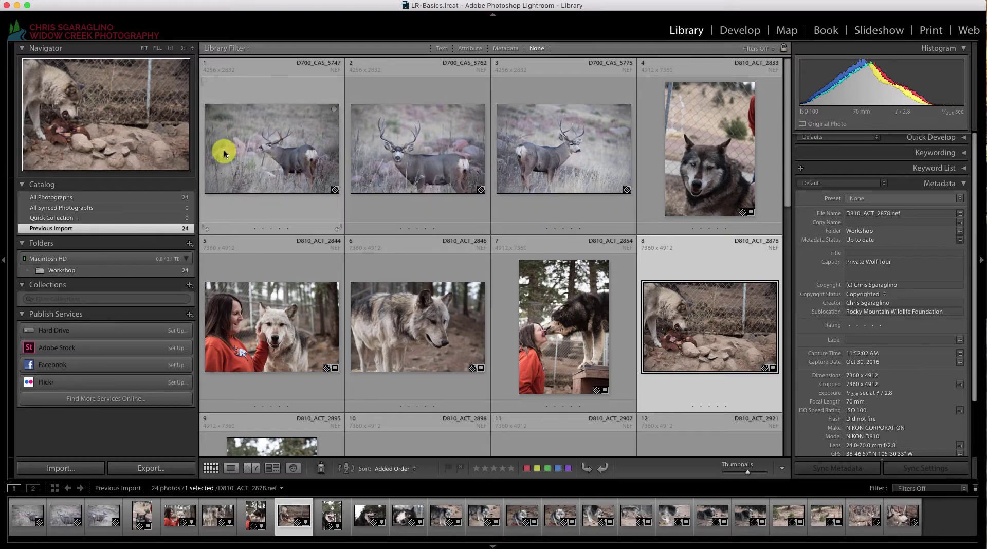
{"action": "left_click", "coordinate": [248, 149]}
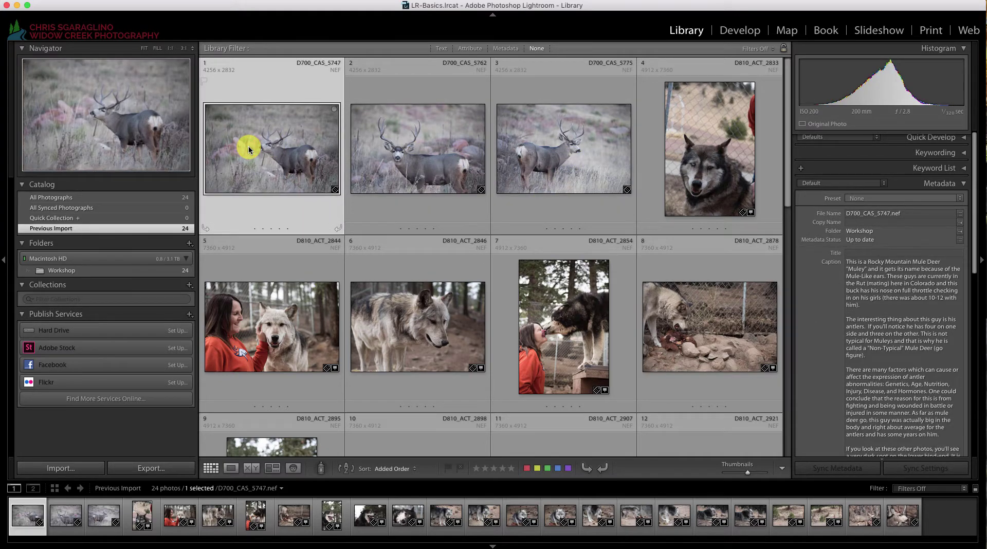
{"action": "left_click", "coordinate": [560, 149], "text": "shift"}
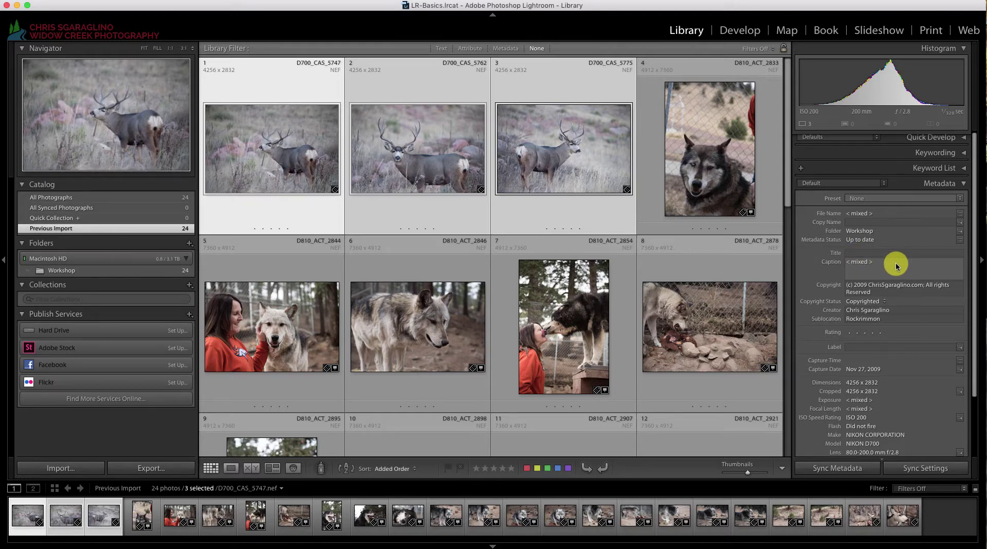
{"action": "scroll", "coordinate": [896, 266], "scroll_direction": "down", "scroll_amount": 3}
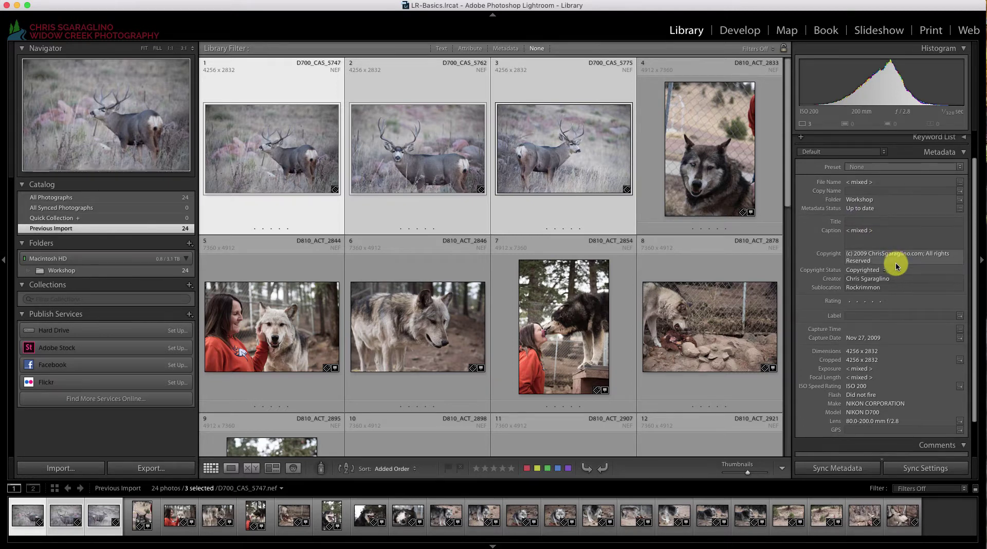
{"action": "scroll", "coordinate": [896, 264], "scroll_direction": "up", "scroll_amount": 3}
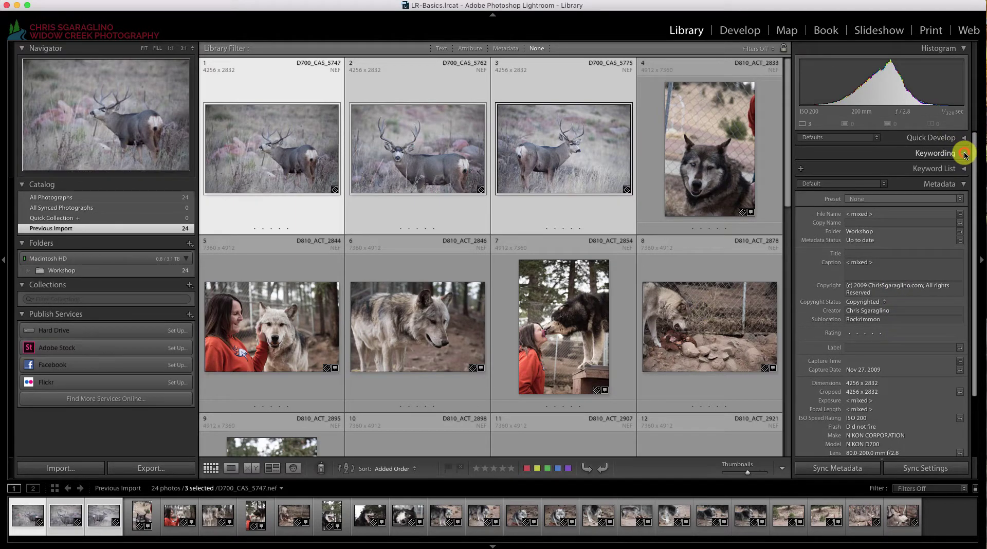
Tag the selected deer photos with colorado wildlife, mule deer and non-typical in Keywording.
{"action": "left_click", "coordinate": [966, 155]}
{"action": "left_click", "coordinate": [946, 189]}
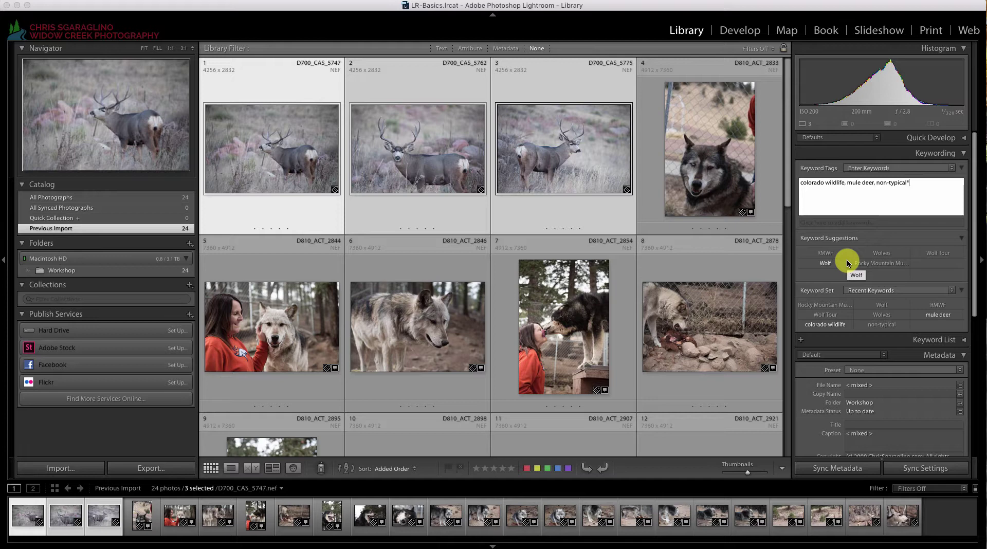
{"action": "mouse_move", "coordinate": [920, 184]}
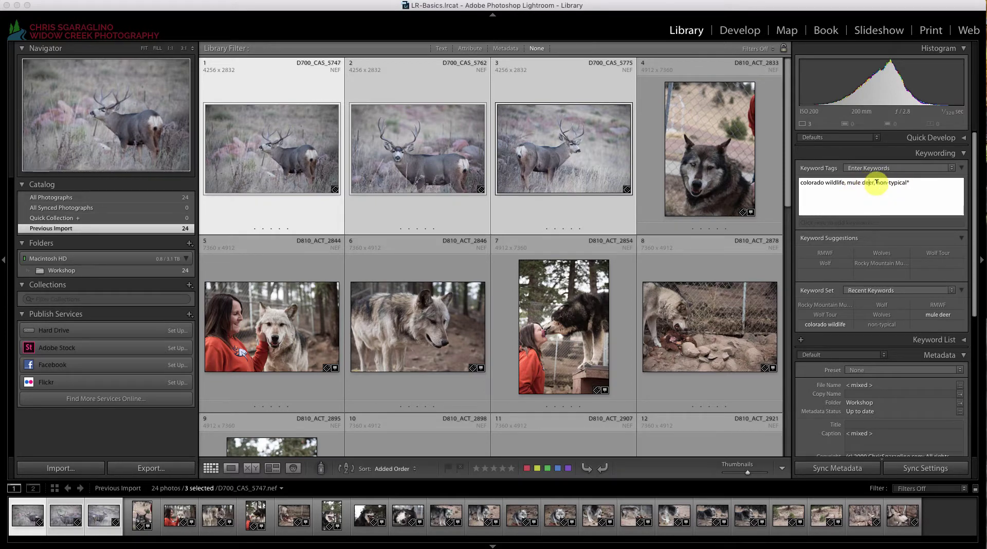
{"action": "key", "text": "Return"}
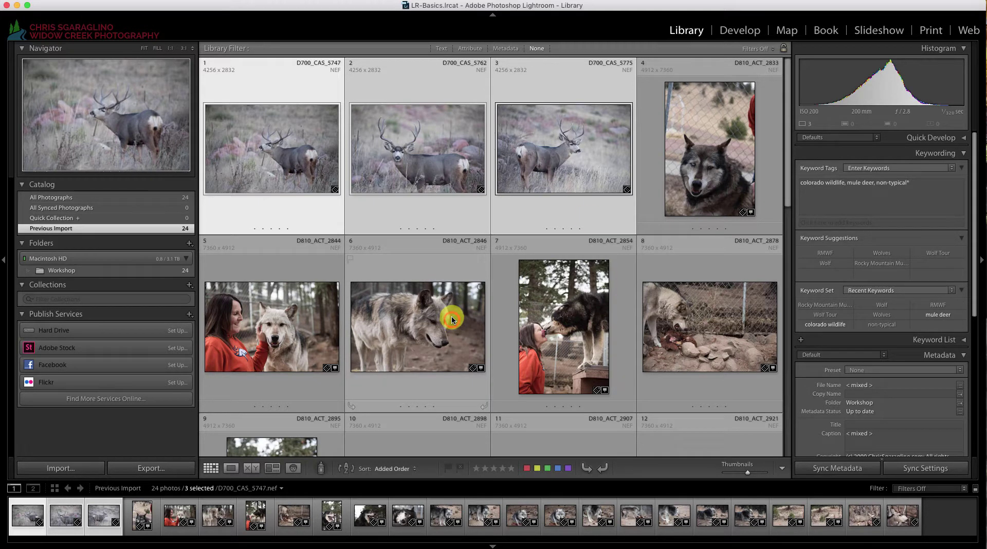
{"action": "left_click", "coordinate": [441, 51]}
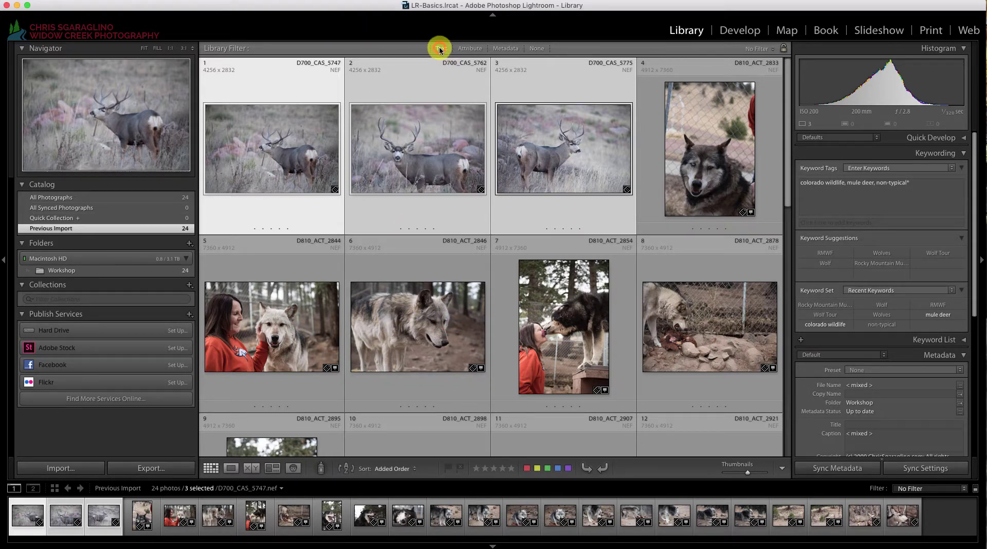
{"action": "left_click", "coordinate": [666, 63]}
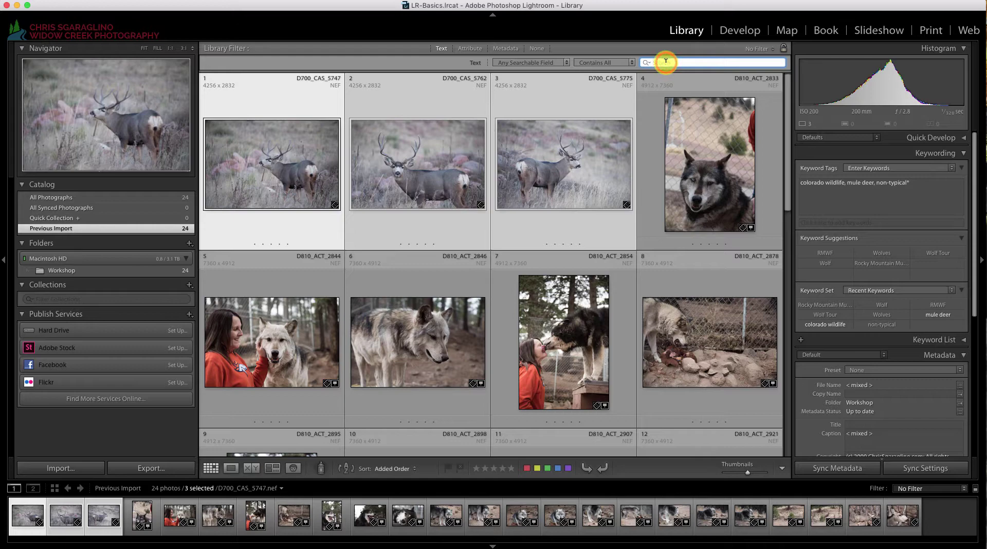
{"action": "type", "text": "deer"}
{"action": "key", "text": "Return"}
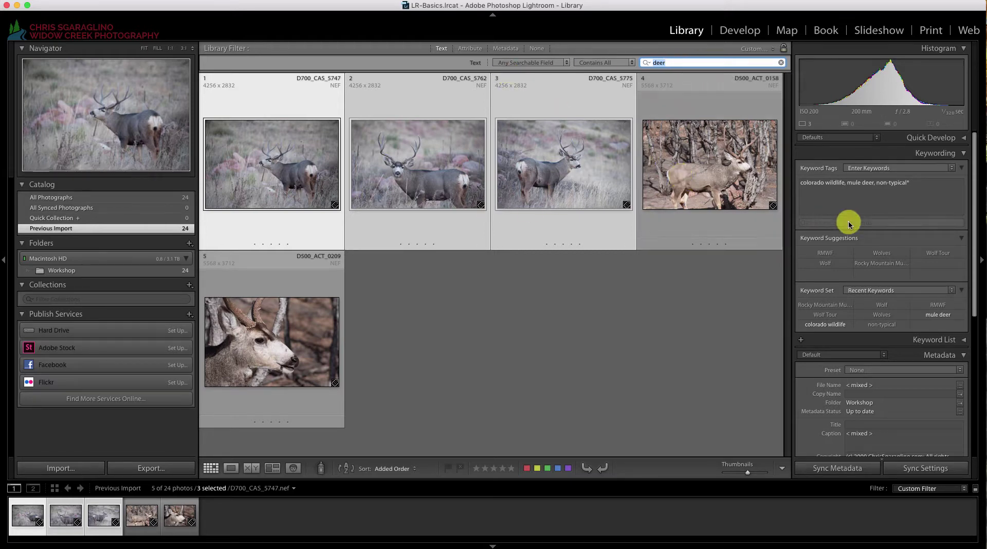
{"action": "mouse_move", "coordinate": [881, 202]}
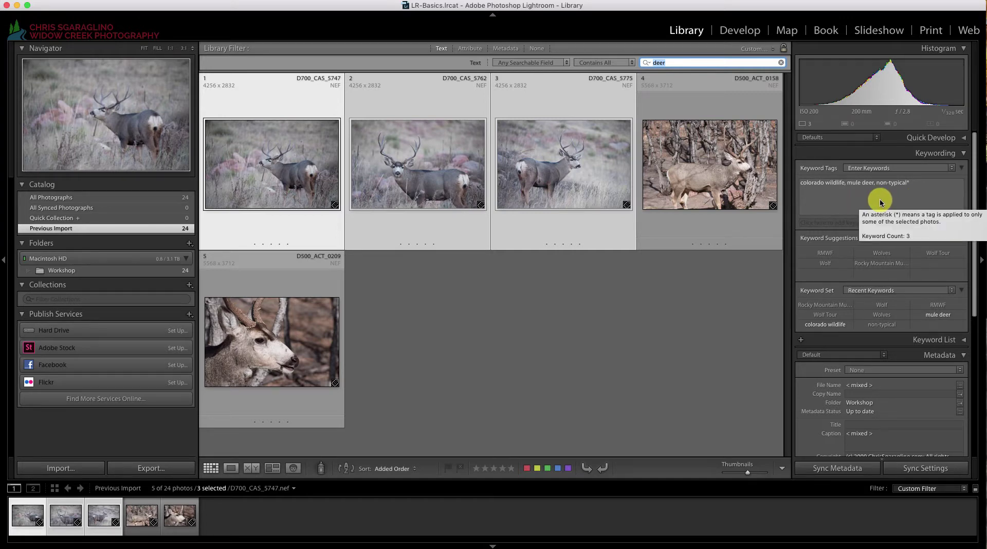
{"action": "left_click", "coordinate": [442, 48]}
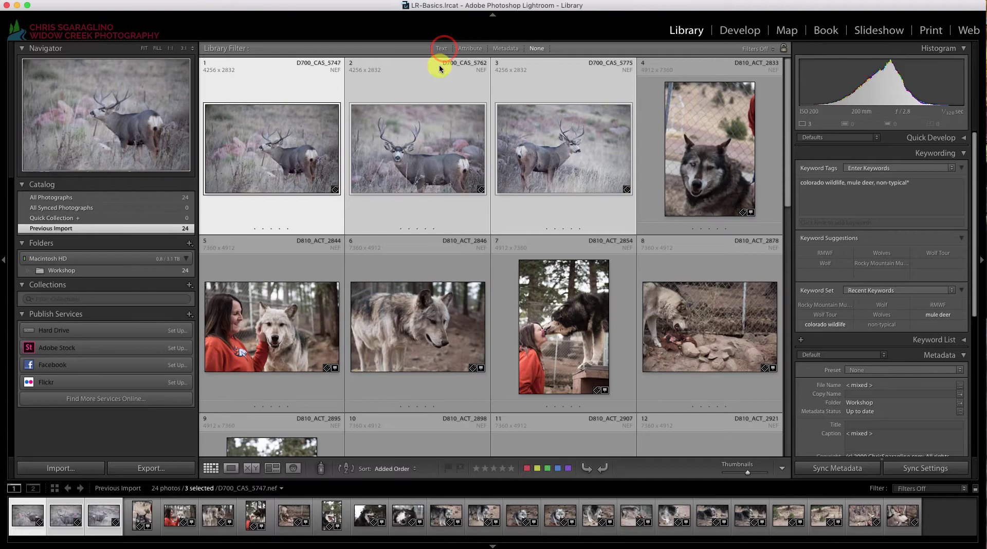
Show All Photographs and select the first deer close-up, D500_ACT_0209.
{"action": "left_click", "coordinate": [46, 198]}
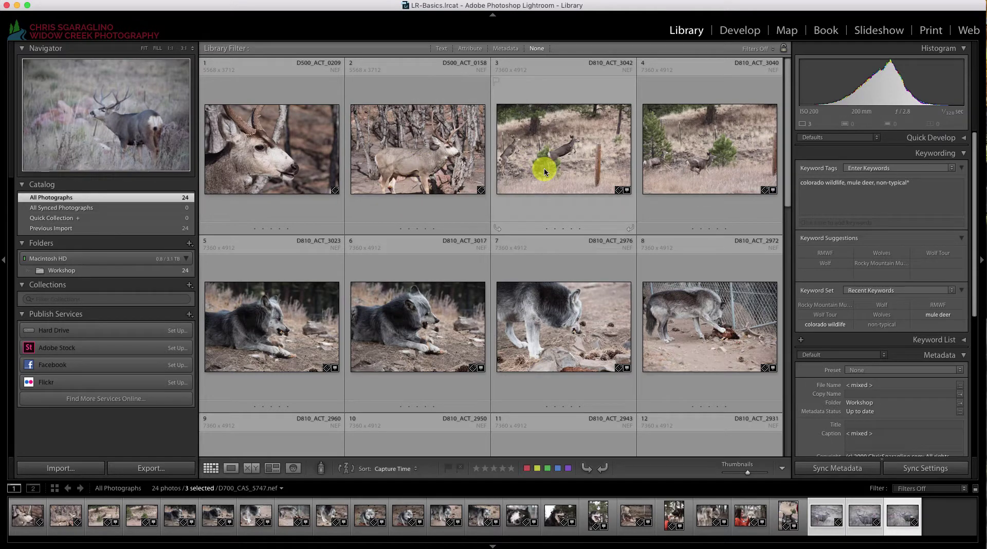
{"action": "scroll", "coordinate": [544, 167], "scroll_direction": "down", "scroll_amount": 3}
{"action": "scroll", "coordinate": [544, 168], "scroll_direction": "down", "scroll_amount": 10}
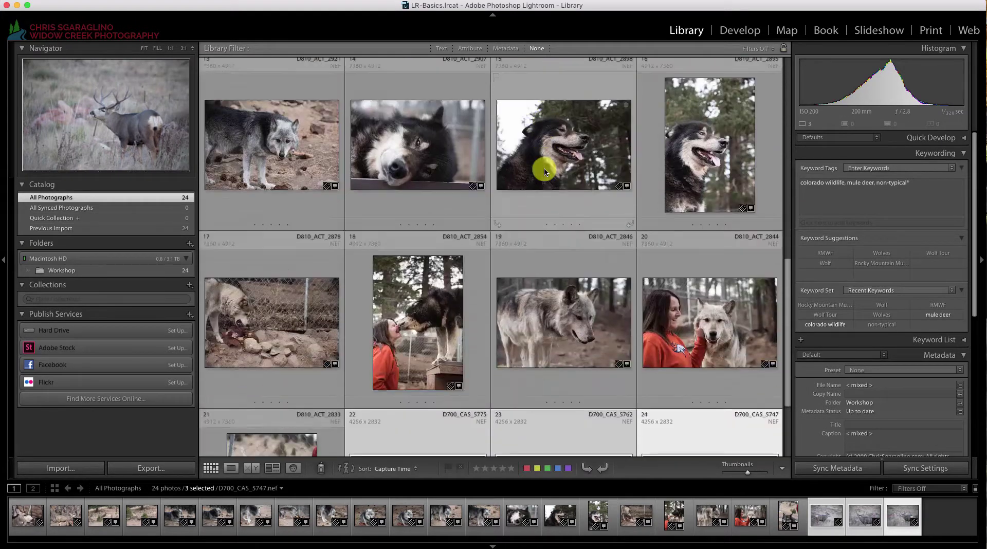
{"action": "scroll", "coordinate": [544, 167], "scroll_direction": "up", "scroll_amount": 10}
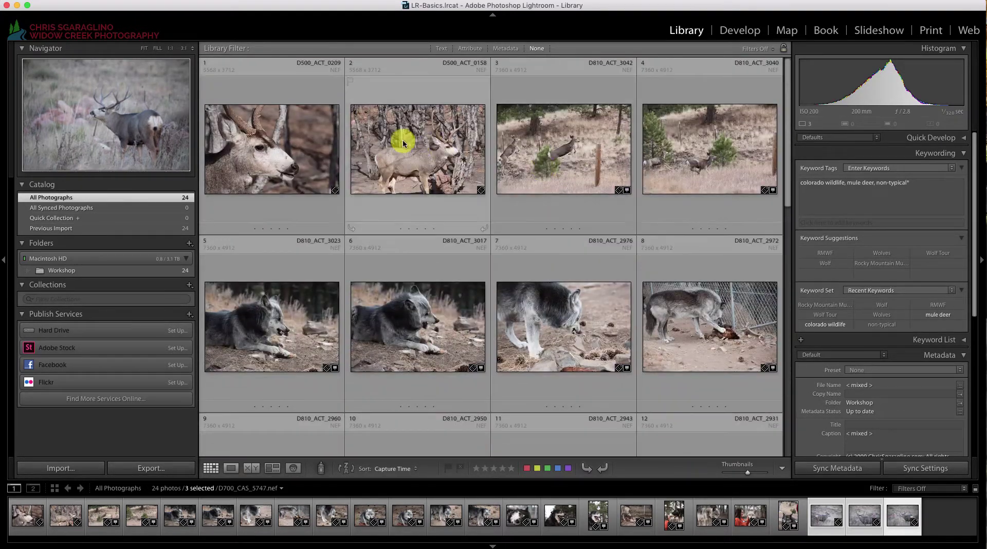
{"action": "left_click", "coordinate": [294, 140]}
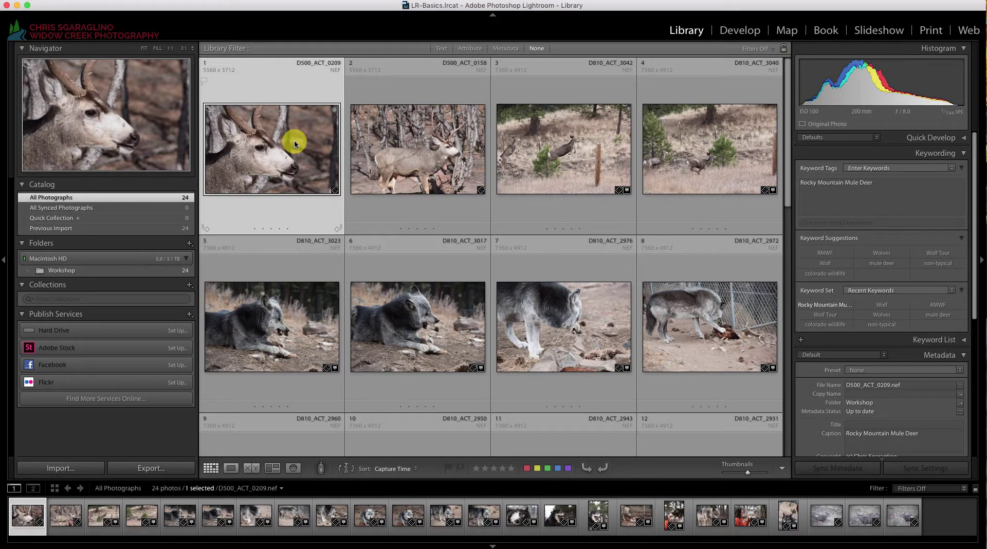
Review photos in Loupe, rating the leaping deer four stars and two wolf photos five stars.
{"action": "double_click", "coordinate": [279, 154]}
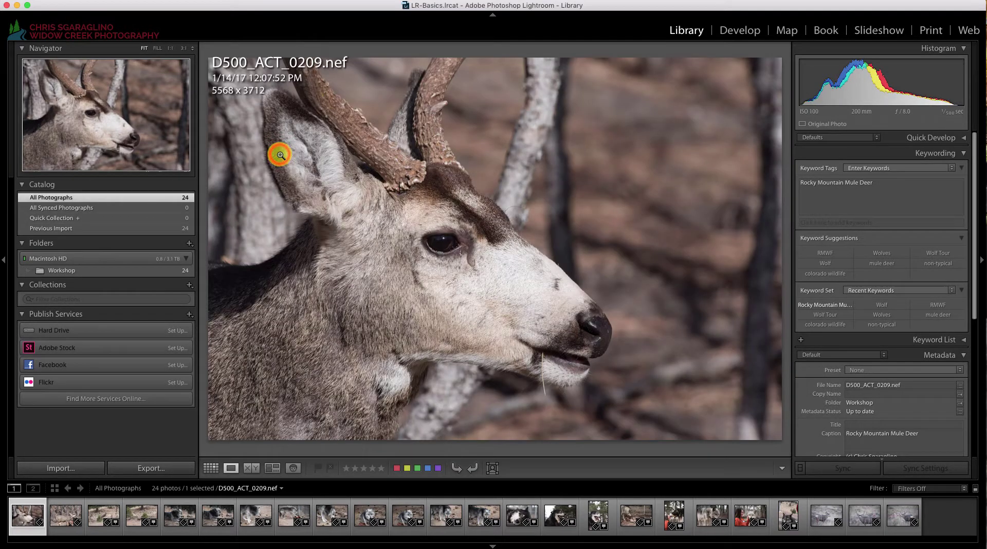
{"action": "key", "text": "Right"}
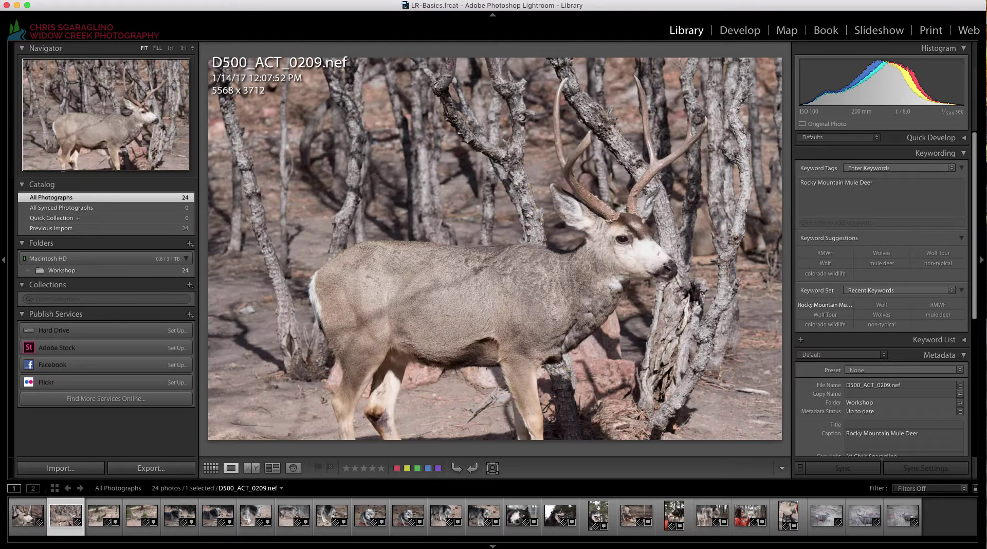
{"action": "key", "text": "Right"}
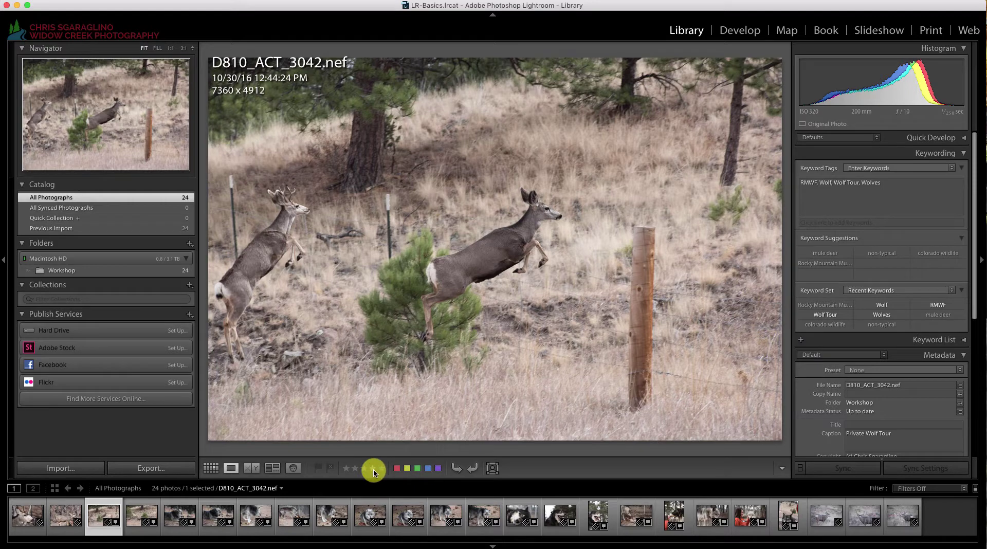
{"action": "left_click", "coordinate": [373, 469]}
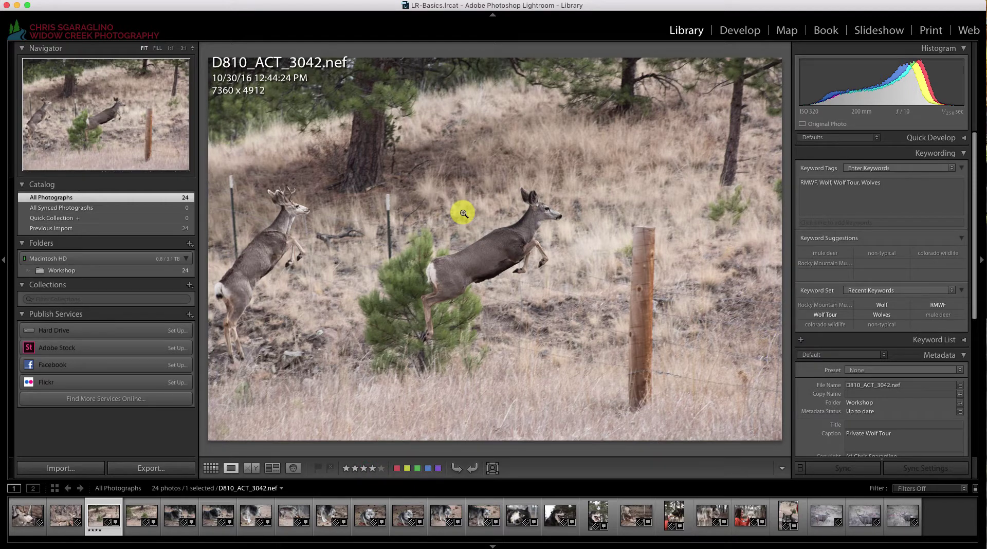
{"action": "key", "text": "Right"}
{"action": "key", "text": "Right"}
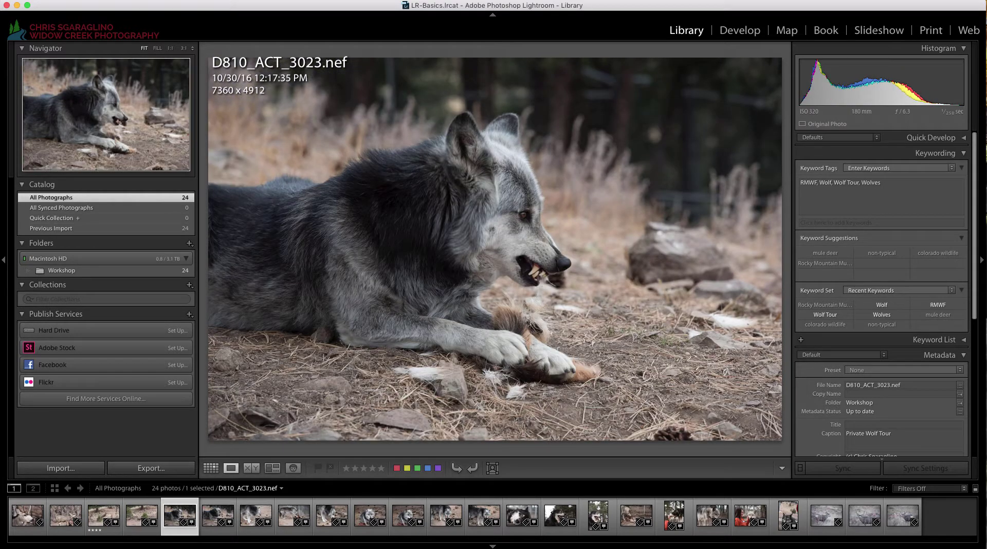
{"action": "left_click", "coordinate": [381, 468]}
{"action": "key", "text": "Right"}
{"action": "key", "text": "Right"}
{"action": "key", "text": "Right"}
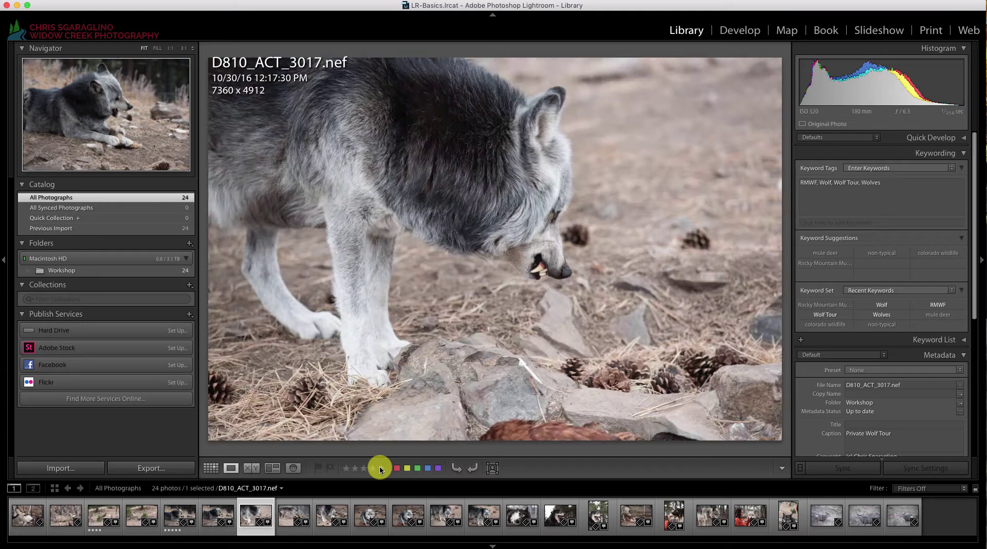
{"action": "key", "text": "Right"}
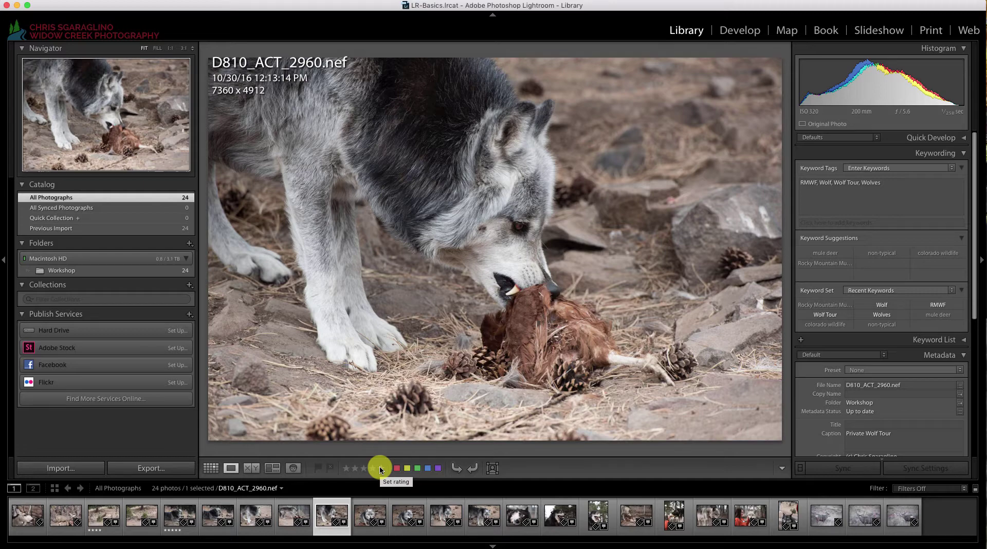
{"action": "key", "text": "Right"}
{"action": "key", "text": "Right"}
{"action": "key", "text": "Right"}
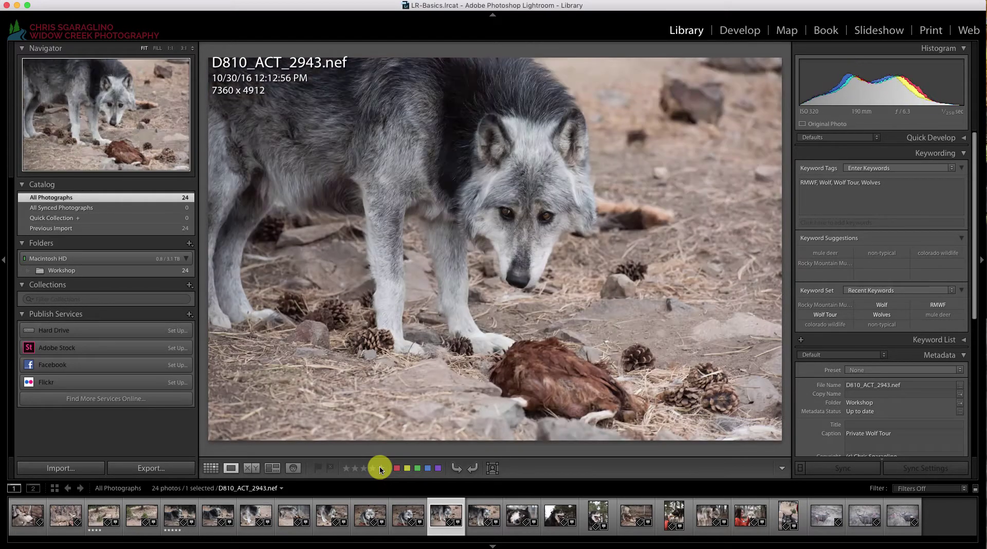
{"action": "key", "text": "Right"}
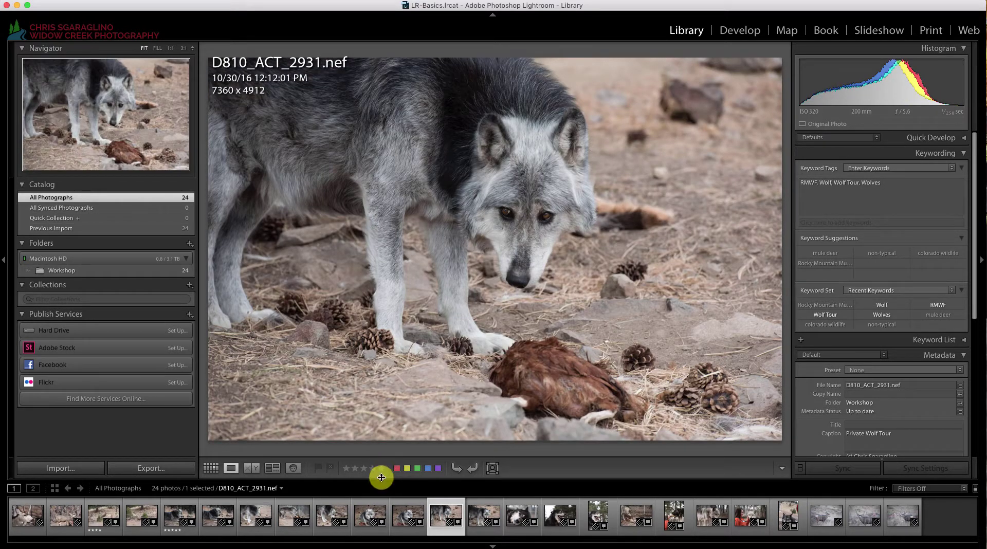
{"action": "left_click", "coordinate": [381, 468]}
Rate another wolf photo, then give deer photos D700_CAS_5762 and D700_CAS_5747 five stars.
{"action": "key", "text": "Right"}
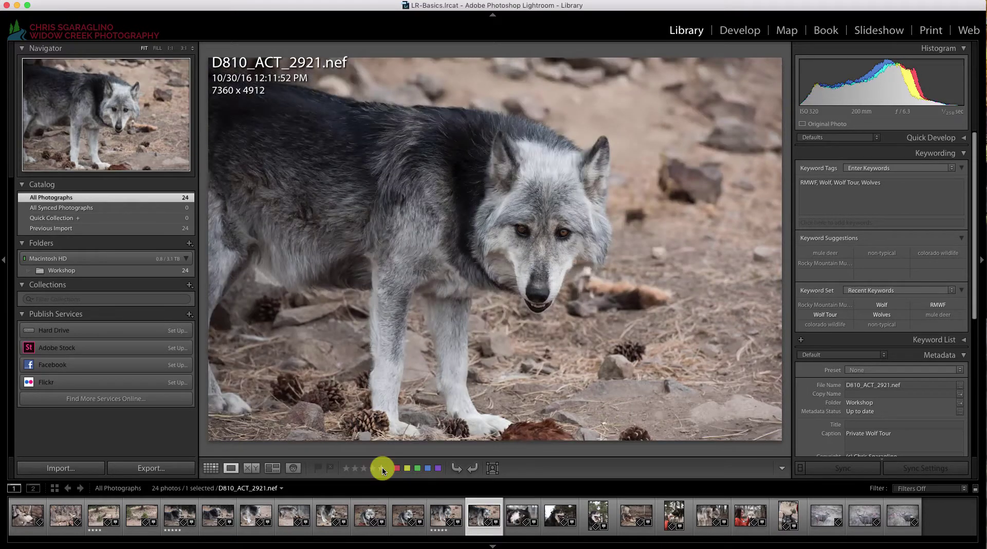
{"action": "key", "text": "Right"}
{"action": "key", "text": "Left"}
{"action": "key", "text": "Left"}
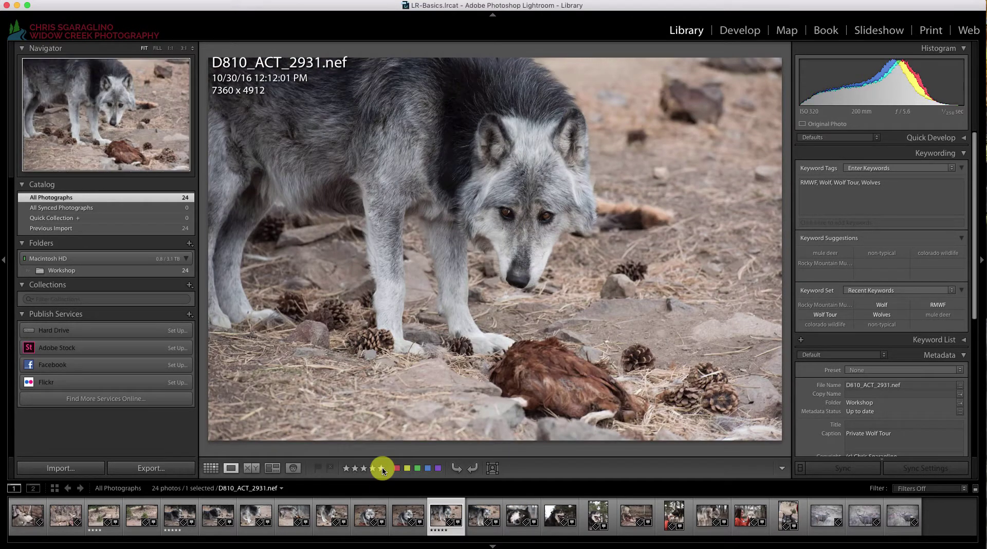
{"action": "key", "text": "Right"}
{"action": "left_click", "coordinate": [346, 467]}
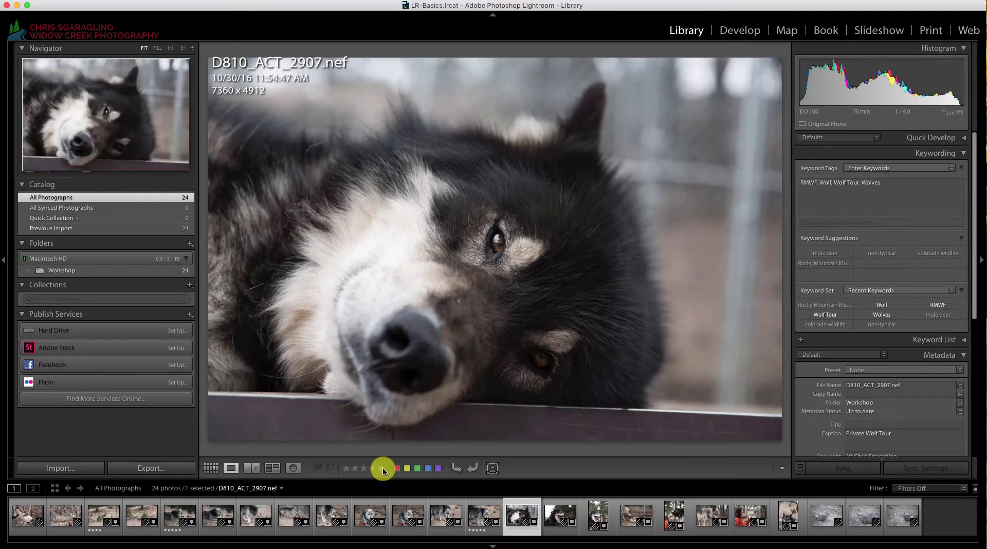
{"action": "key", "text": "Right"}
{"action": "key", "text": "Right"}
{"action": "key", "text": "Right"}
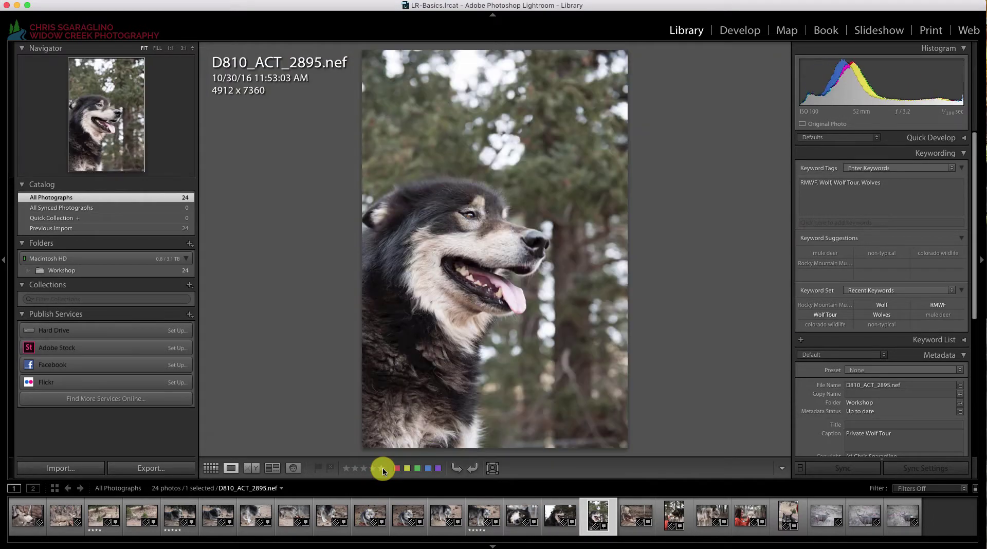
{"action": "key", "text": "Right"}
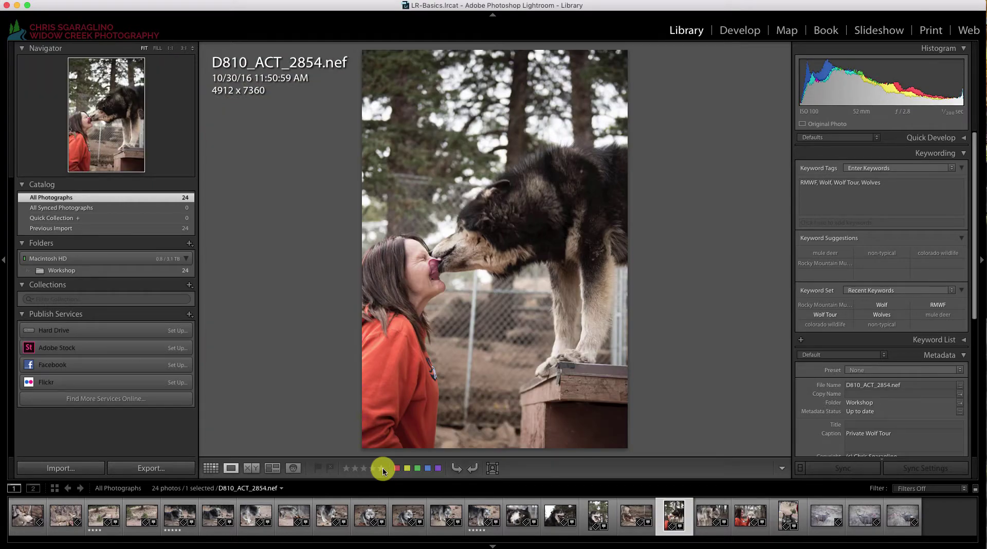
{"action": "key", "text": "Right"}
{"action": "key", "text": "Right"}
{"action": "key", "text": "Right"}
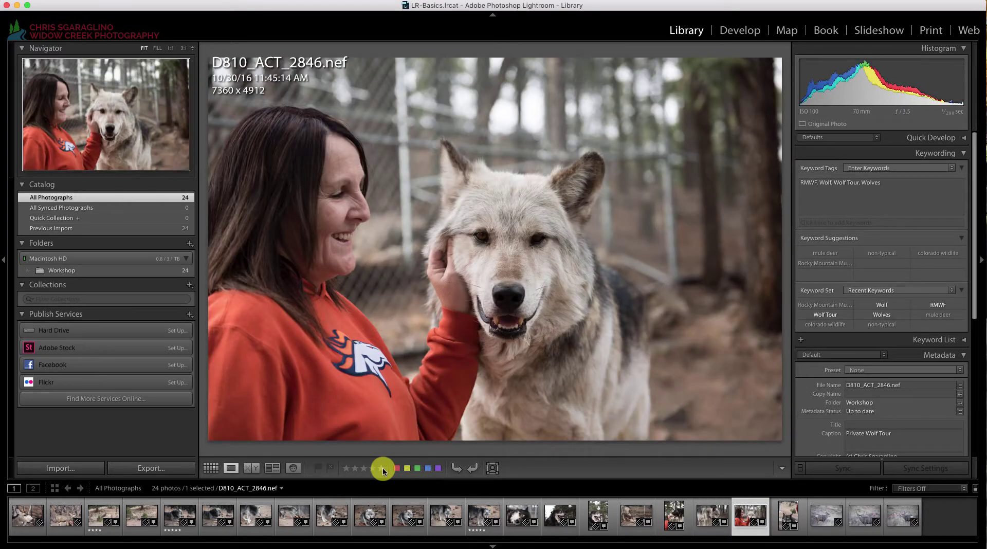
{"action": "key", "text": "Right"}
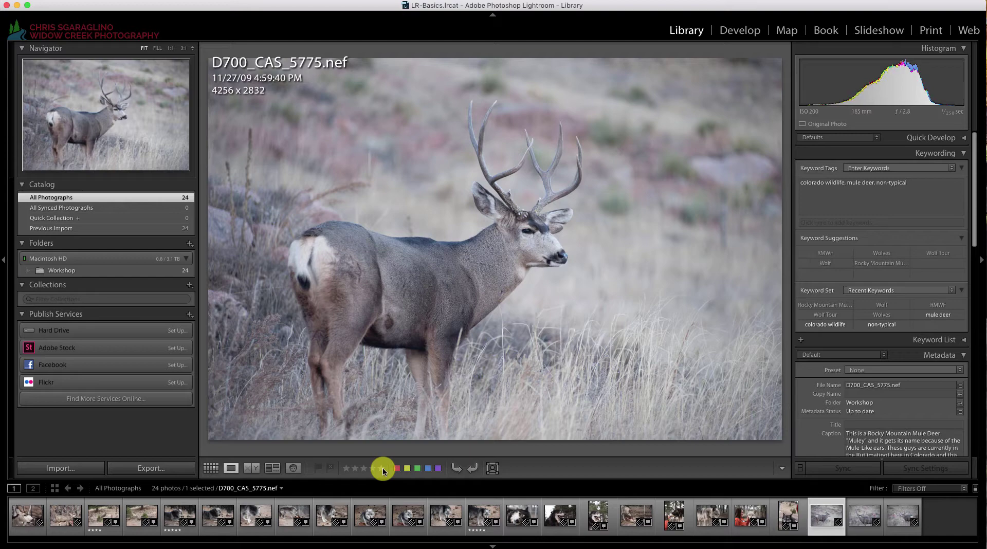
{"action": "key", "text": "Right"}
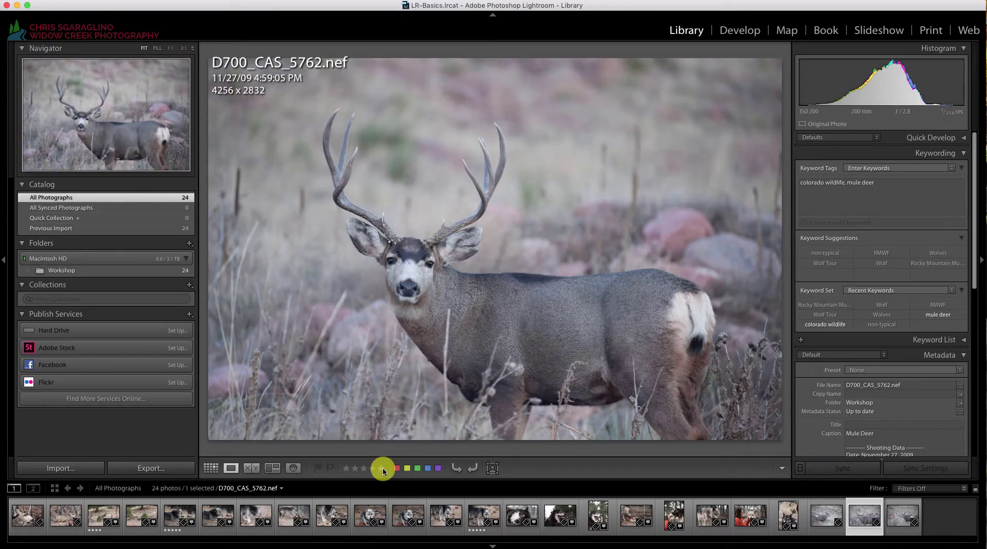
{"action": "left_click", "coordinate": [383, 469]}
{"action": "key", "text": "Right"}
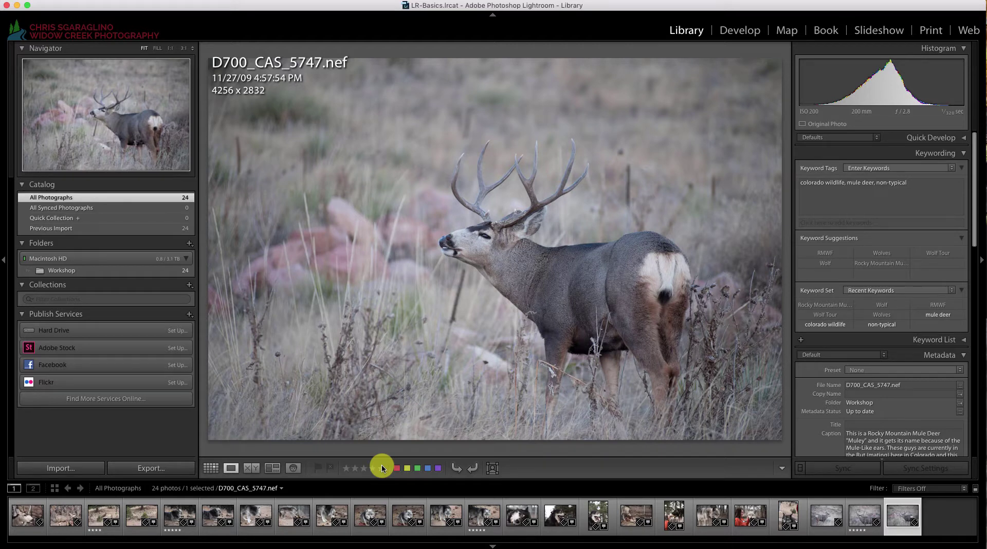
{"action": "left_click", "coordinate": [383, 469]}
Filter the grid to the 5 photos rated one star or more and open D700_CAS_5747 full size.
{"action": "left_click", "coordinate": [211, 467]}
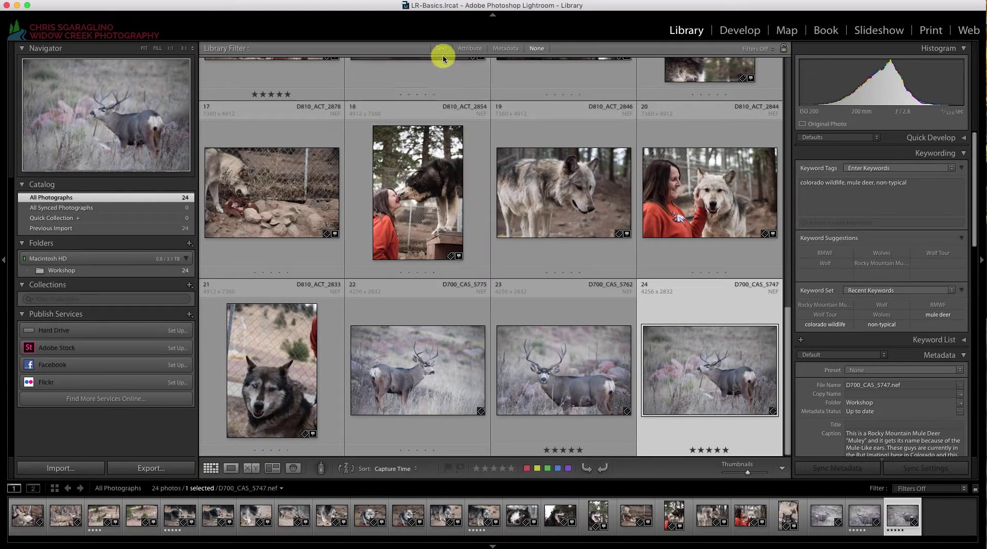
{"action": "left_click", "coordinate": [467, 50]}
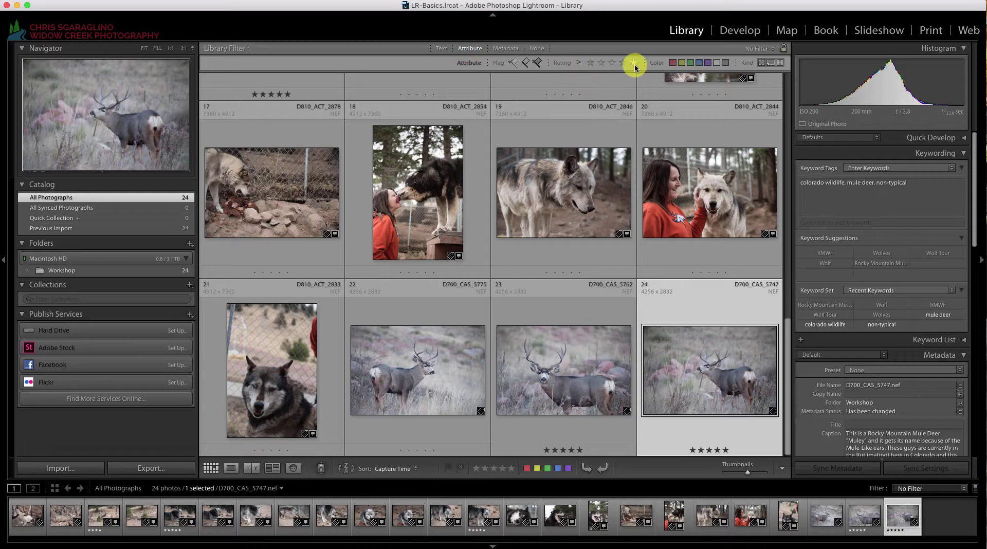
{"action": "left_click", "coordinate": [590, 62]}
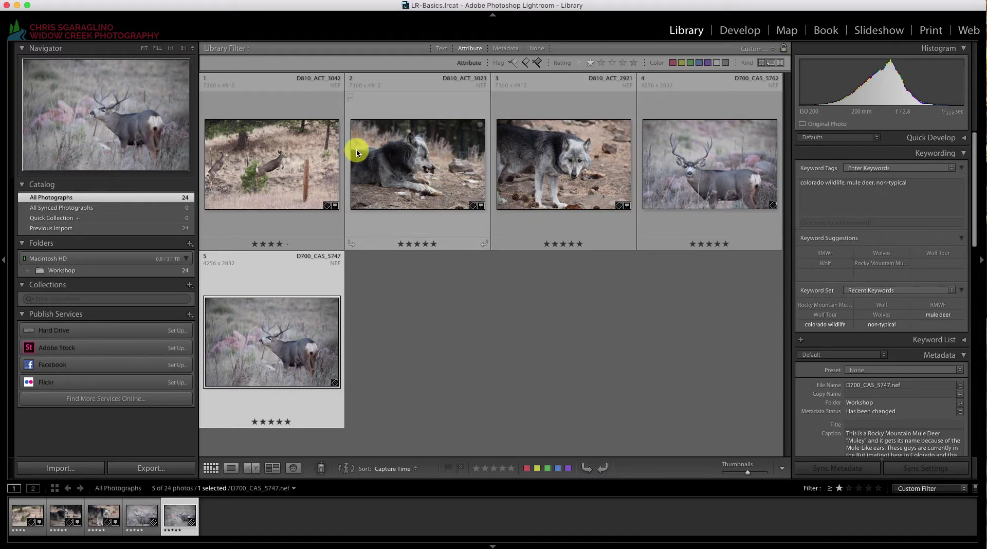
{"action": "double_click", "coordinate": [294, 342]}
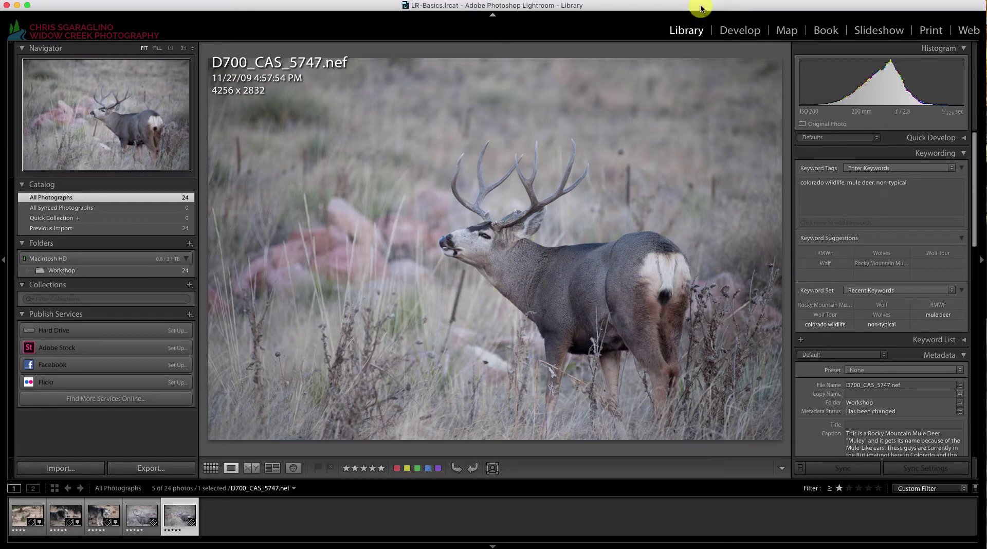
In Develop, crop D700_CAS_5747 tighter around the buck to 3448 × 2295.
{"action": "left_click", "coordinate": [736, 33]}
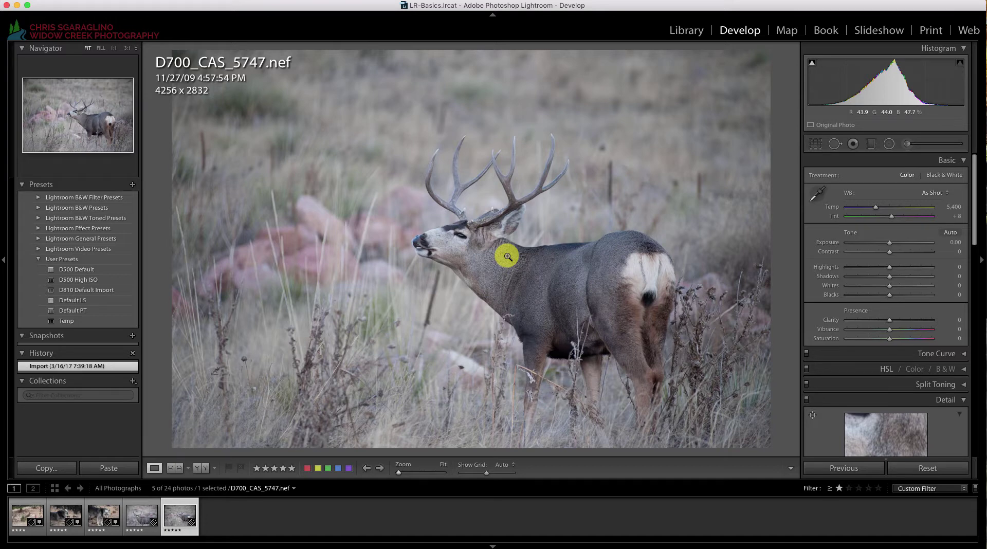
{"action": "left_click", "coordinate": [817, 144]}
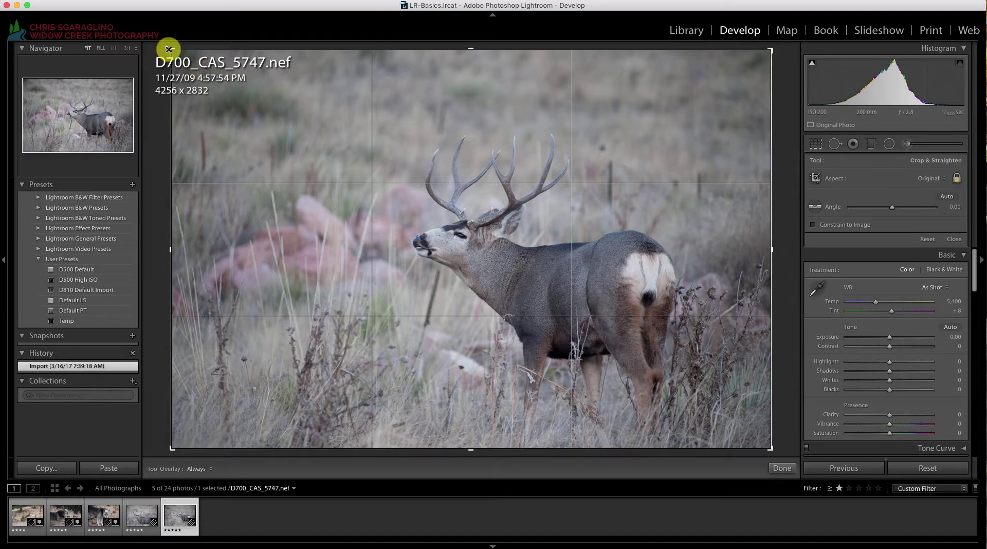
{"action": "left_click_drag", "start_coordinate": [170, 49], "coordinate": [202, 64]}
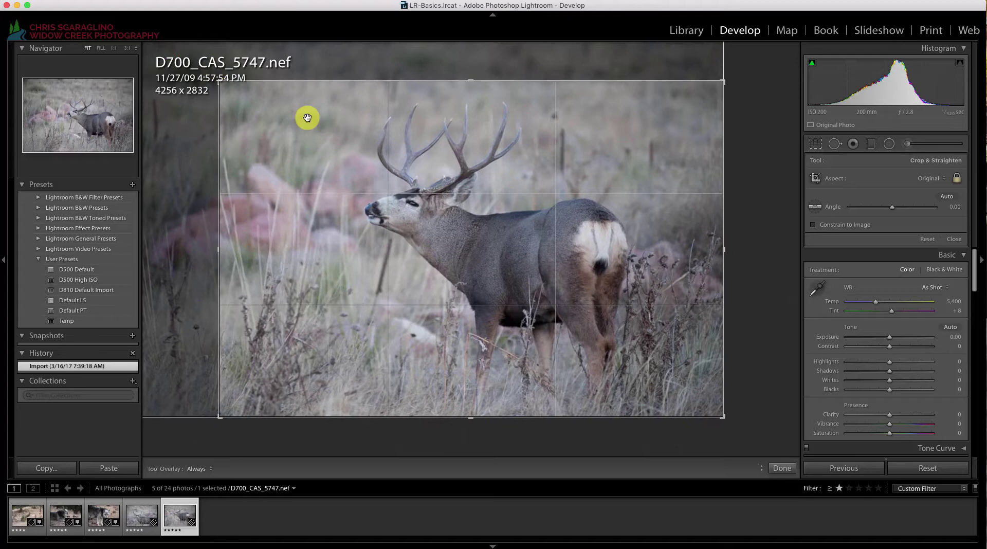
{"action": "left_click_drag", "start_coordinate": [726, 428], "coordinate": [716, 412]}
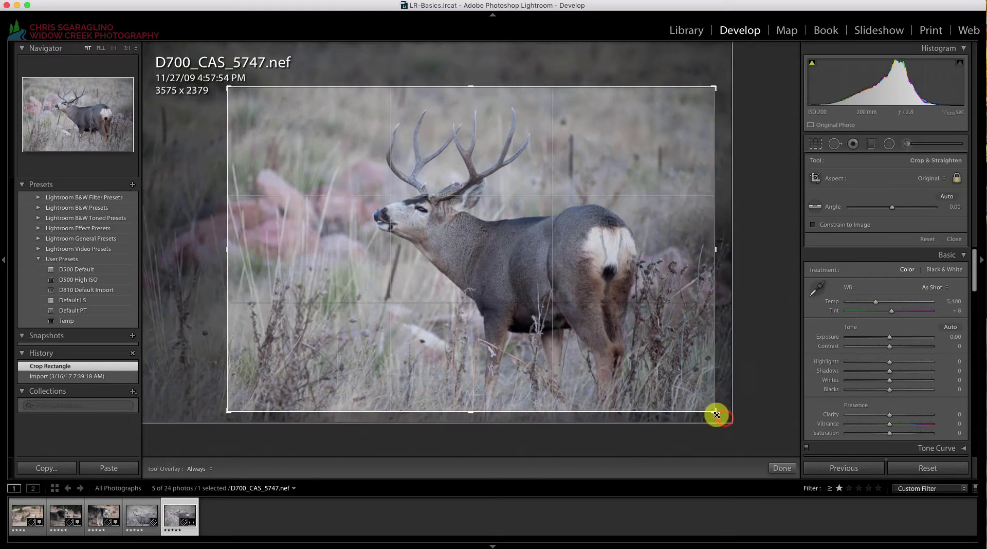
{"action": "left_click_drag", "start_coordinate": [521, 303], "coordinate": [491, 300]}
{"action": "key", "text": "Return"}
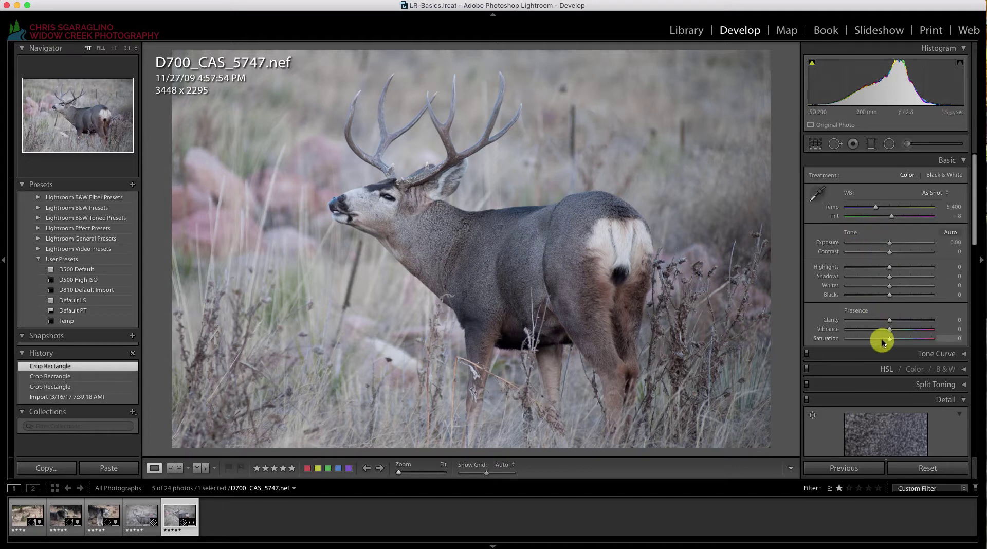
Give the deer photo Vibrance +61, Temp 5,694, Clarity +29, Blacks −24, Contrast +5, and a green label.
{"action": "mouse_move", "coordinate": [890, 331]}
{"action": "left_mouse_down"}
{"action": "mouse_move", "coordinate": [916, 333]}
{"action": "mouse_move", "coordinate": [895, 338]}
{"action": "left_mouse_up"}
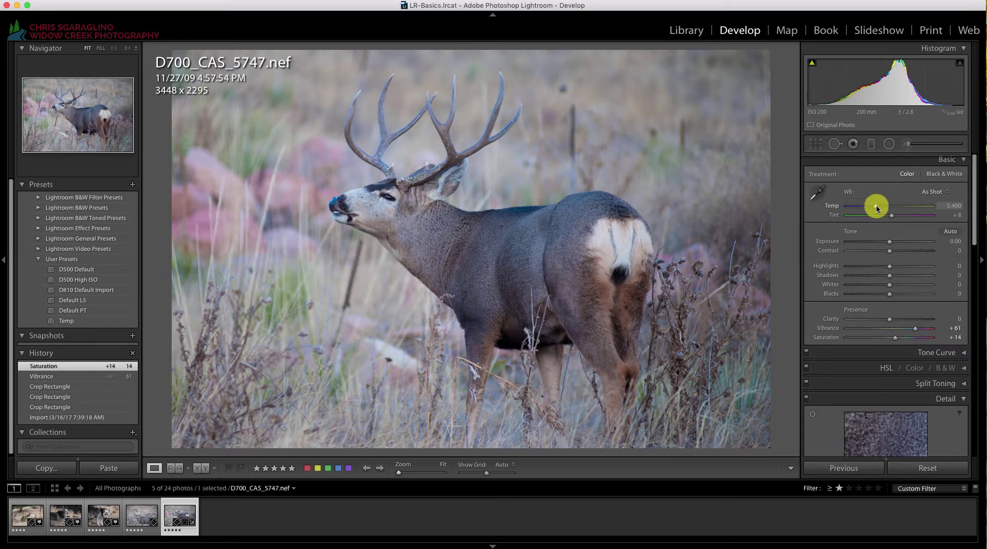
{"action": "left_click_drag", "start_coordinate": [876, 205], "coordinate": [880, 207]}
{"action": "left_click_drag", "start_coordinate": [892, 319], "coordinate": [903, 319]}
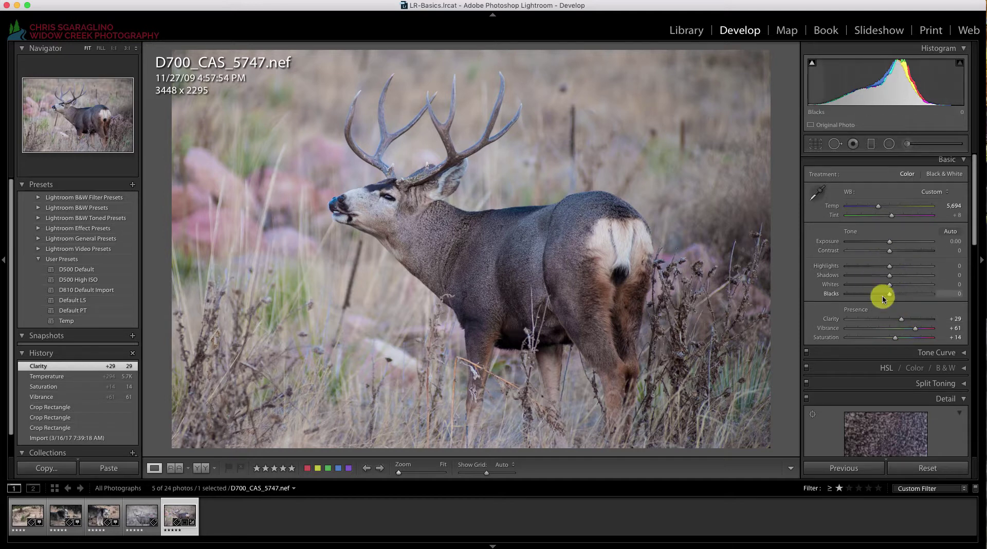
{"action": "left_click_drag", "start_coordinate": [891, 297], "coordinate": [883, 296]}
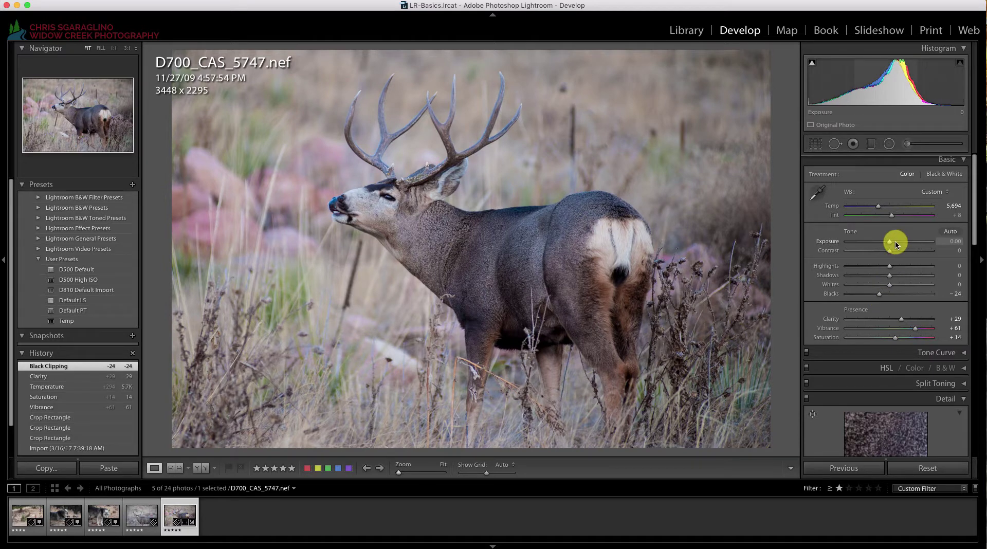
{"action": "left_click_drag", "start_coordinate": [890, 250], "coordinate": [891, 249]}
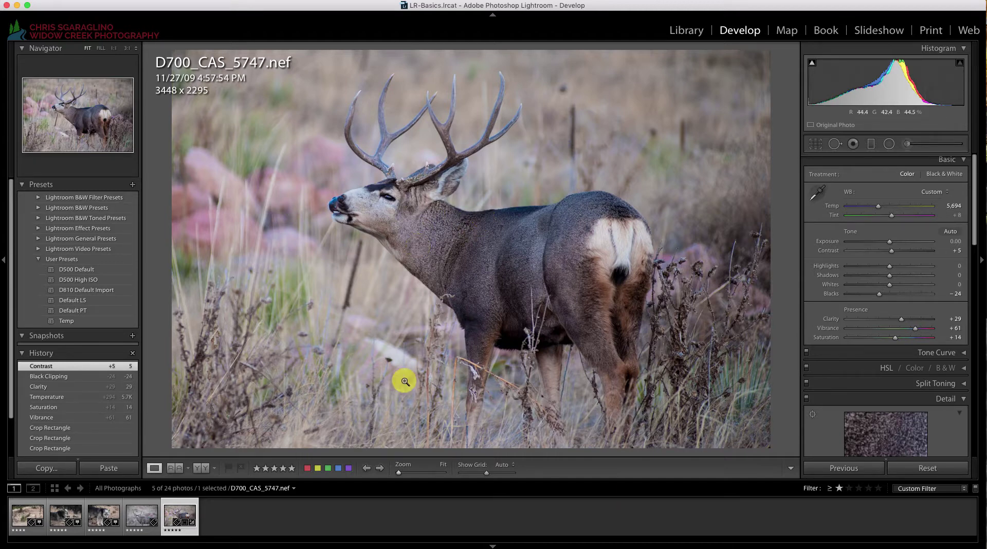
{"action": "left_click", "coordinate": [329, 469]}
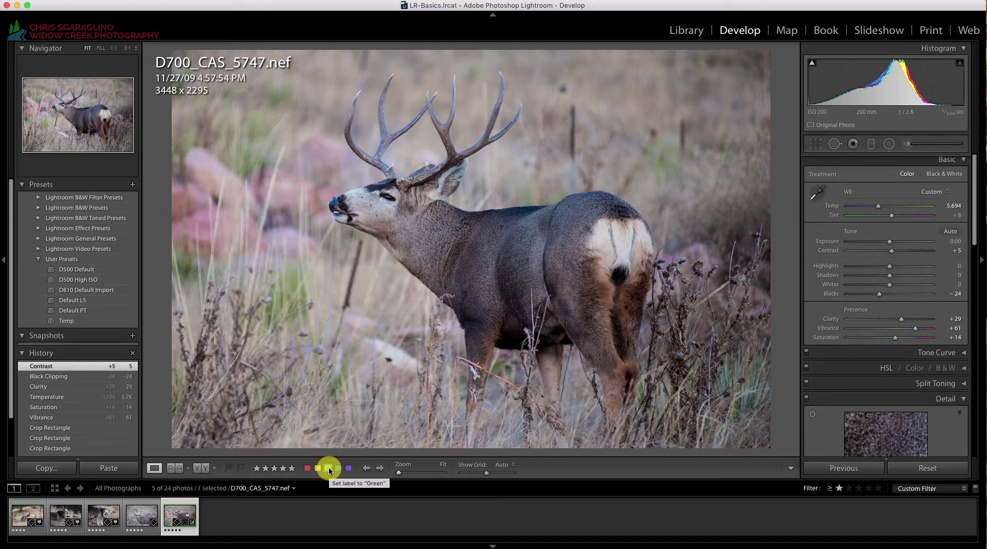
Crop the wolf photo D810_ACT_3023-2 tighter around the wolf, then set Temp 5,177 and Clarity +41.
{"action": "left_click", "coordinate": [65, 517]}
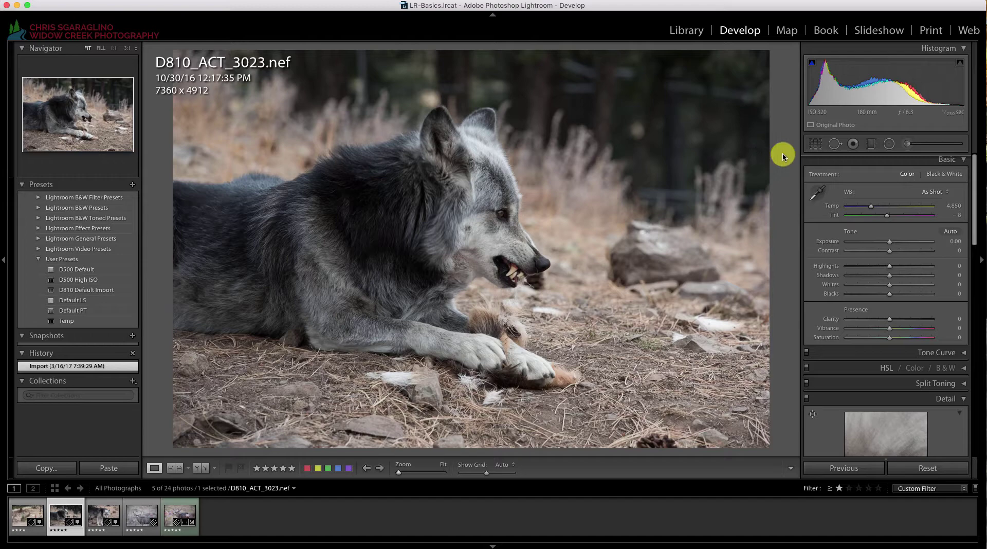
{"action": "left_click", "coordinate": [816, 144]}
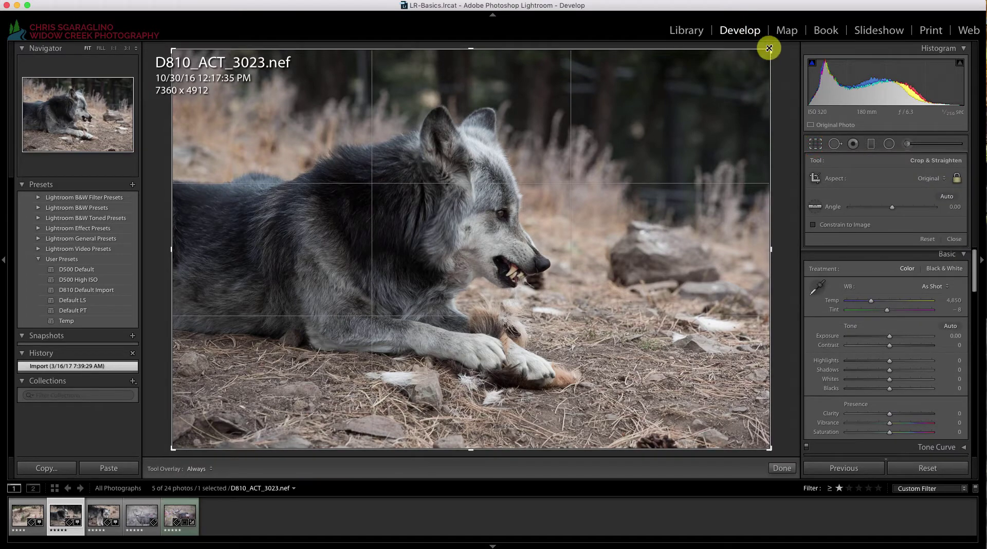
{"action": "left_click_drag", "start_coordinate": [767, 48], "coordinate": [759, 51]}
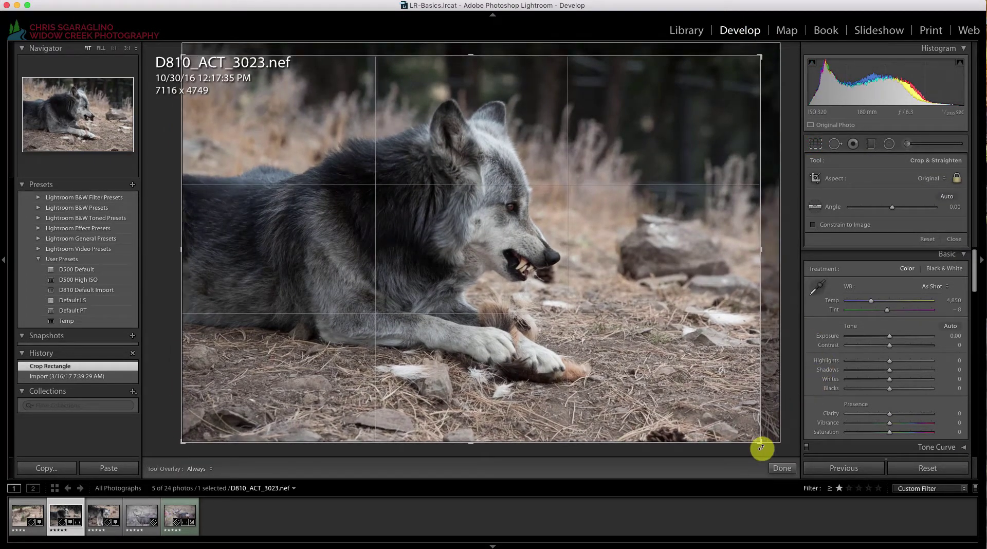
{"action": "left_click_drag", "start_coordinate": [763, 447], "coordinate": [732, 432]}
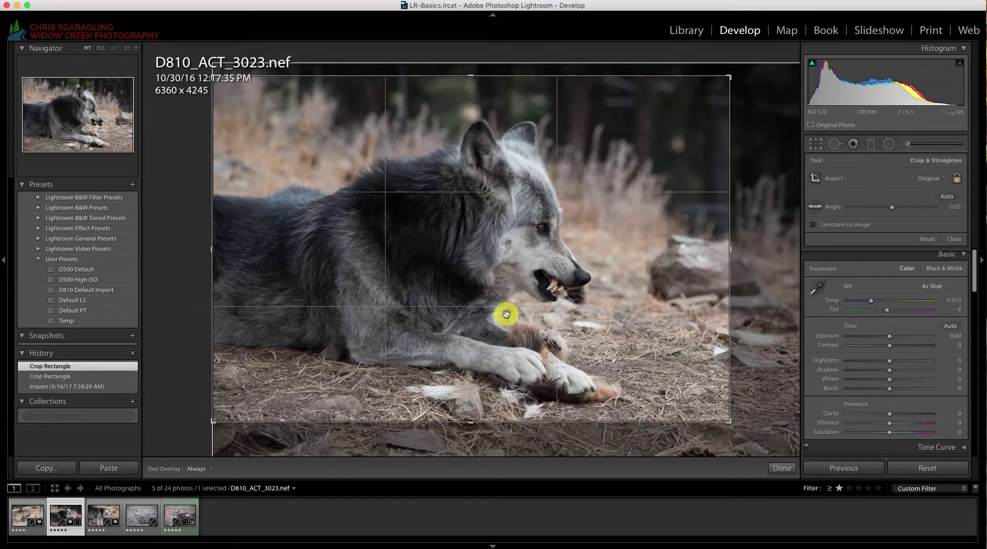
{"action": "left_click_drag", "start_coordinate": [212, 69], "coordinate": [227, 83]}
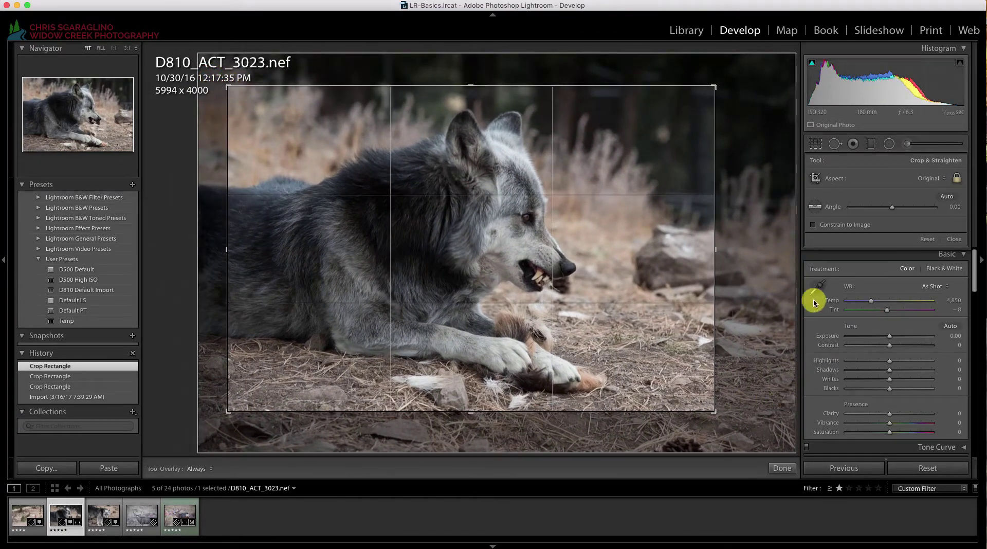
{"action": "key", "text": "Return"}
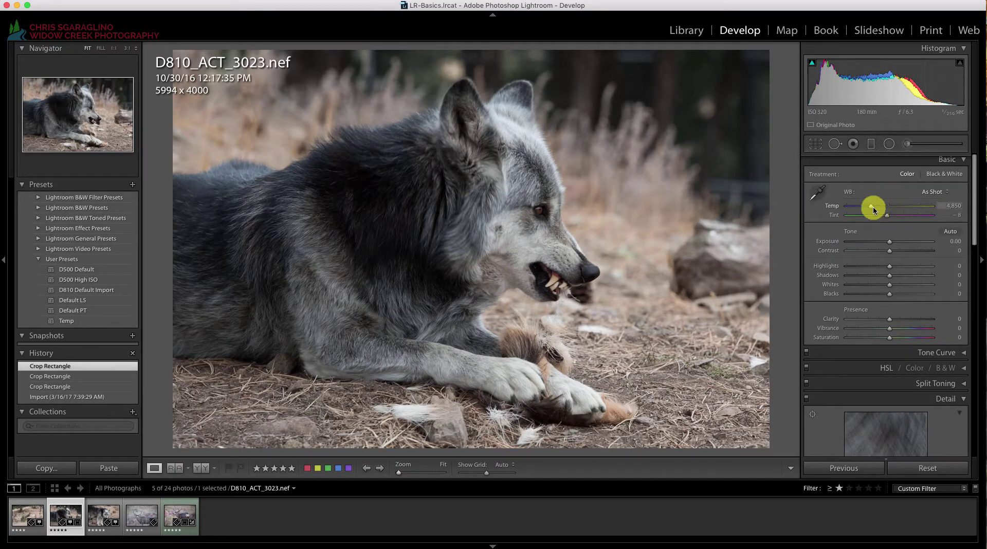
{"action": "left_click_drag", "start_coordinate": [872, 206], "coordinate": [873, 206]}
{"action": "left_click_drag", "start_coordinate": [894, 319], "coordinate": [907, 322]}
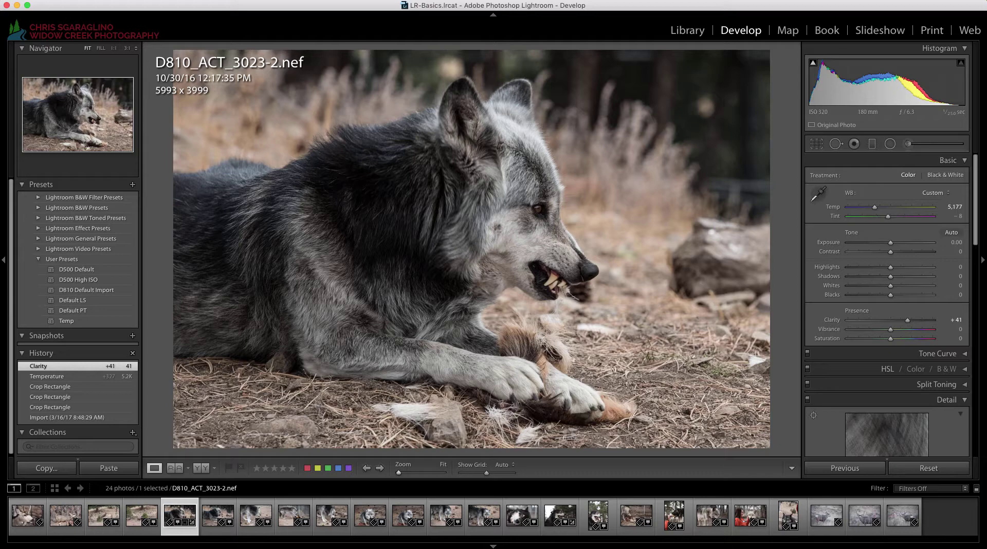
Start an import from the Library with the Desktop's NIKON SD folder as the source.
{"action": "left_click", "coordinate": [687, 34]}
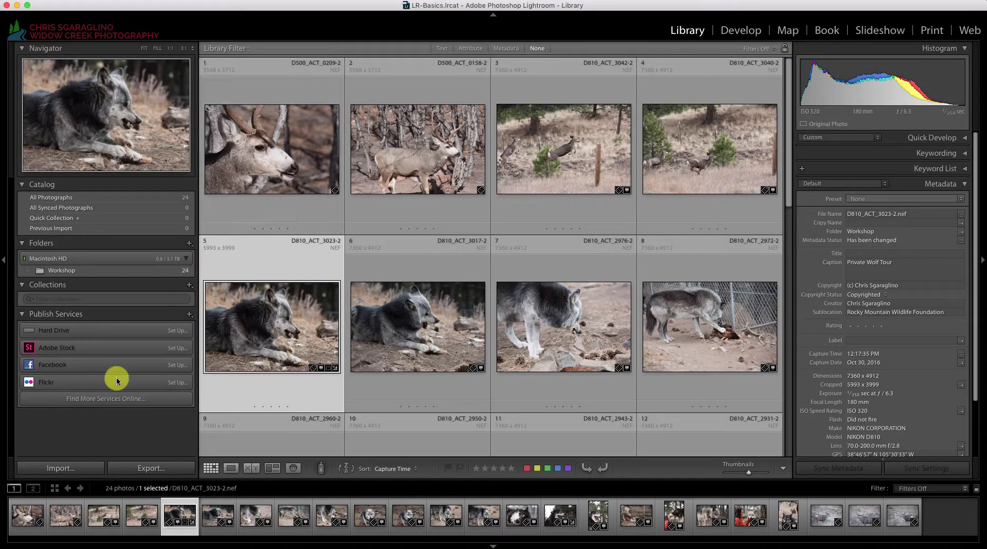
{"action": "left_click", "coordinate": [66, 468]}
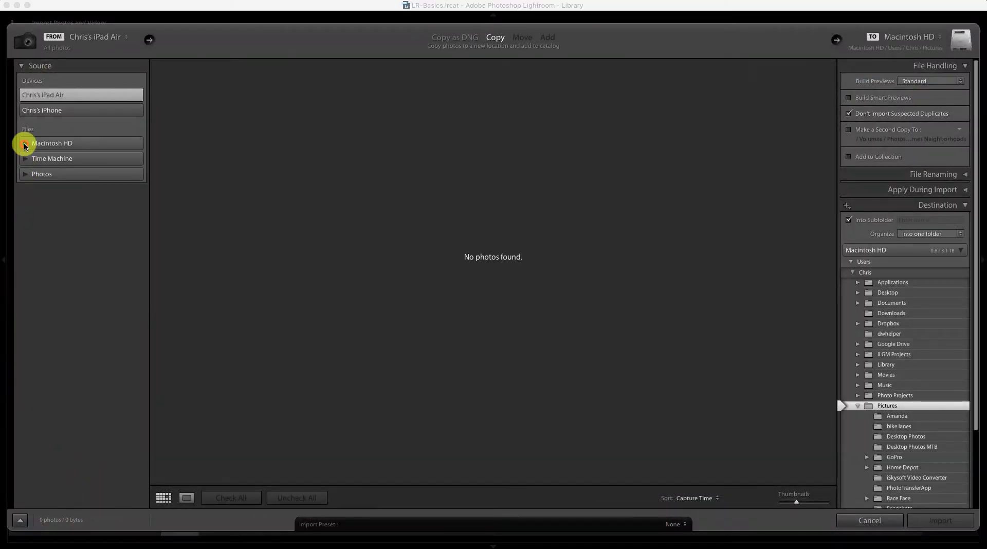
{"action": "left_click", "coordinate": [25, 144]}
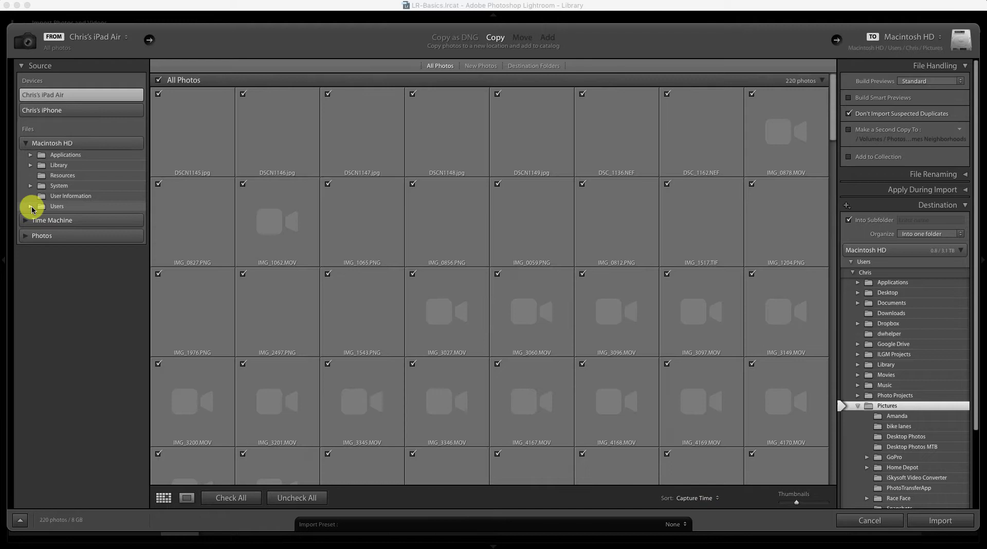
{"action": "left_click", "coordinate": [30, 206]}
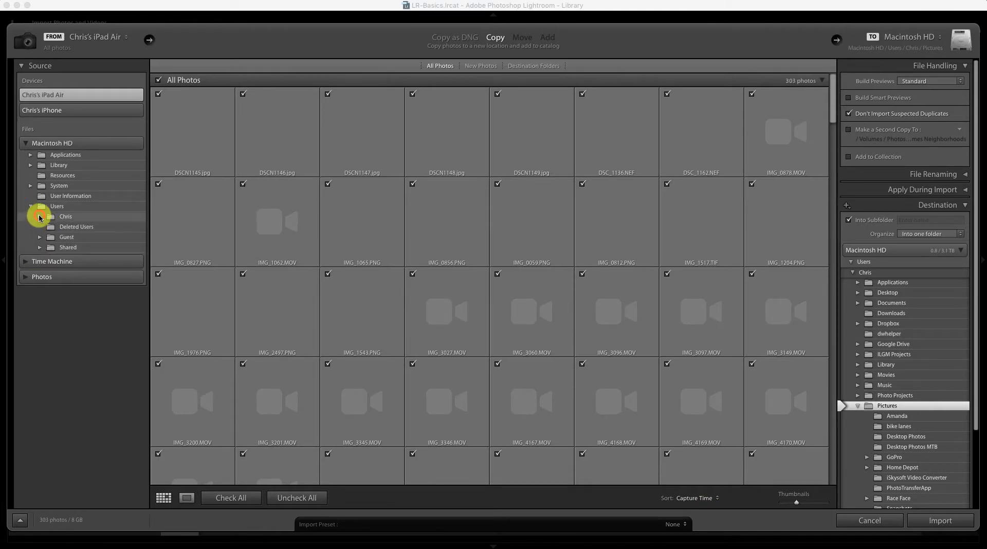
{"action": "left_click", "coordinate": [39, 217]}
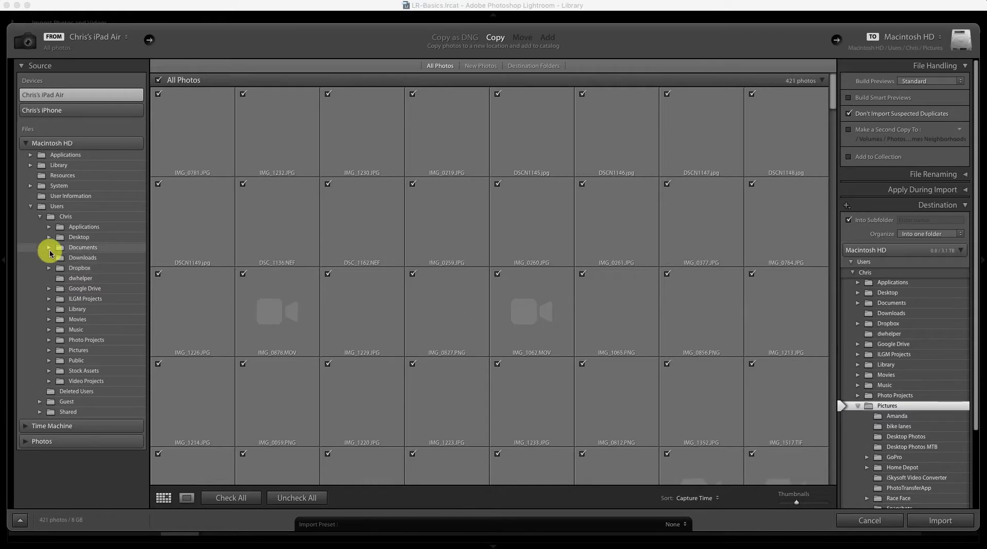
{"action": "left_click", "coordinate": [49, 238]}
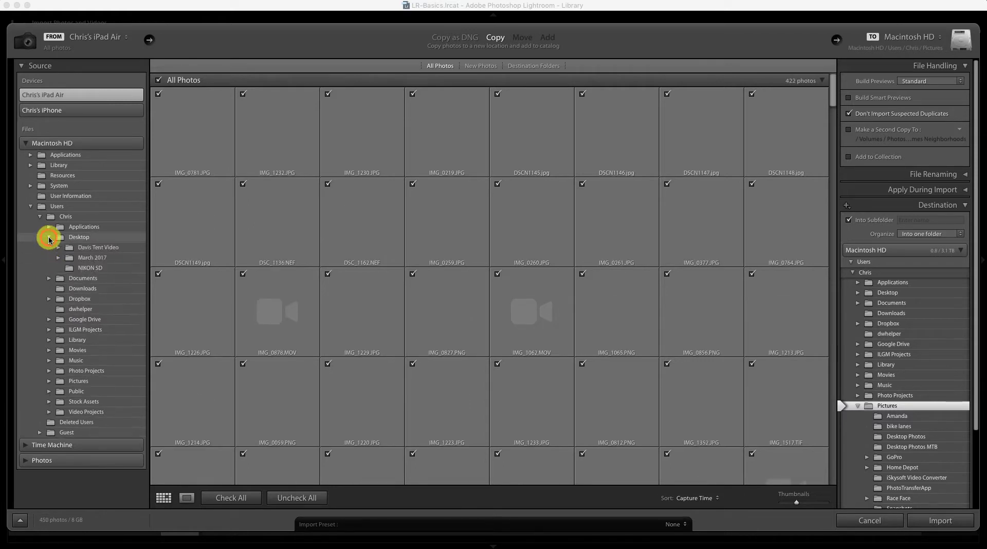
{"action": "left_click", "coordinate": [67, 237]}
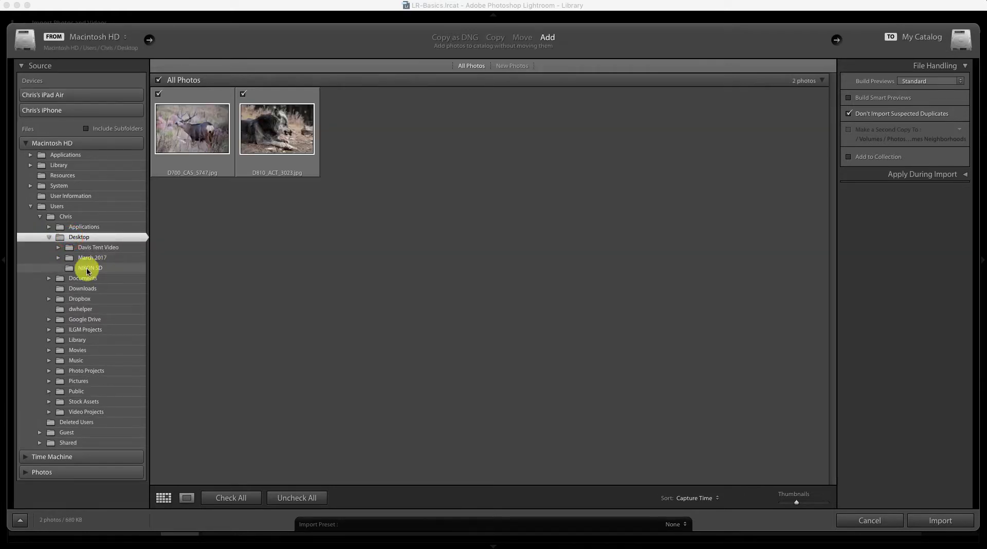
{"action": "left_click", "coordinate": [88, 269]}
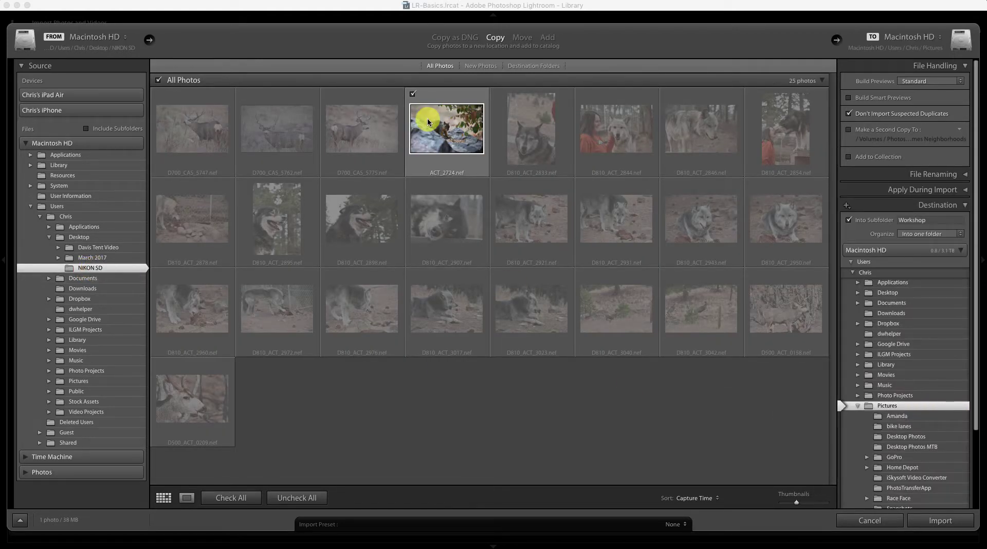
Expand the import destination tree to Photo Projects > Current Projects.
{"action": "left_click", "coordinate": [859, 408]}
{"action": "left_click", "coordinate": [858, 396]}
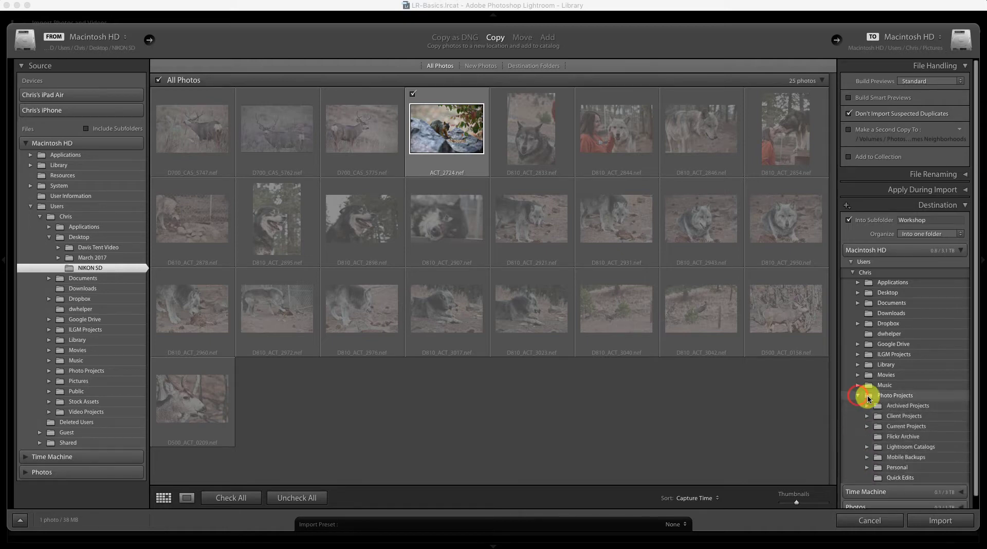
{"action": "left_click", "coordinate": [895, 398]}
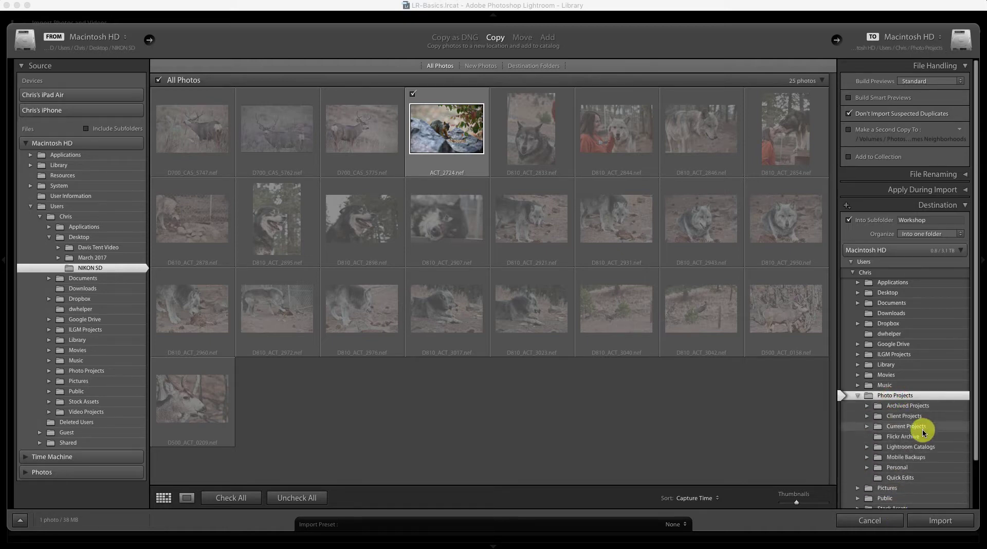
{"action": "left_click", "coordinate": [878, 427]}
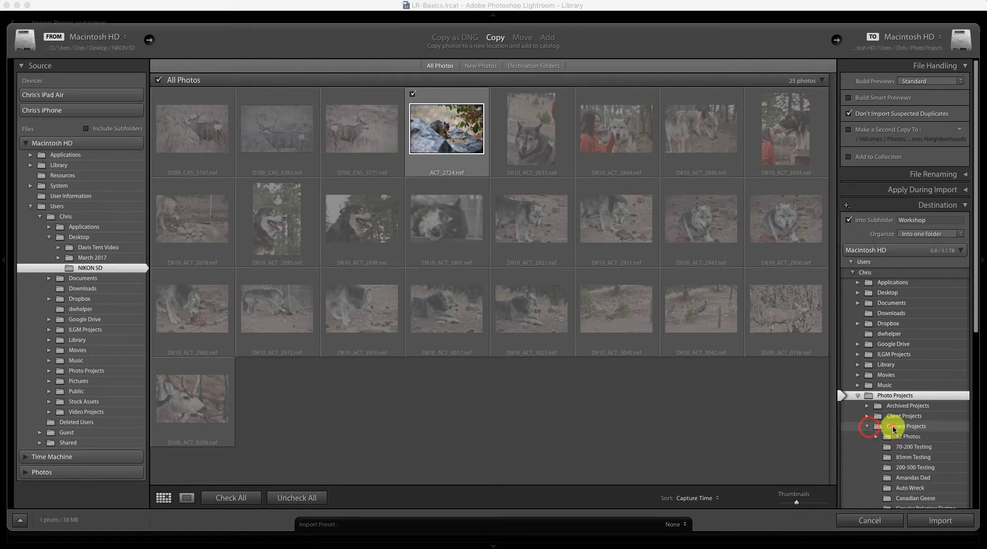
{"action": "left_click", "coordinate": [895, 428]}
{"action": "scroll", "coordinate": [894, 429], "scroll_direction": "down", "scroll_amount": 3}
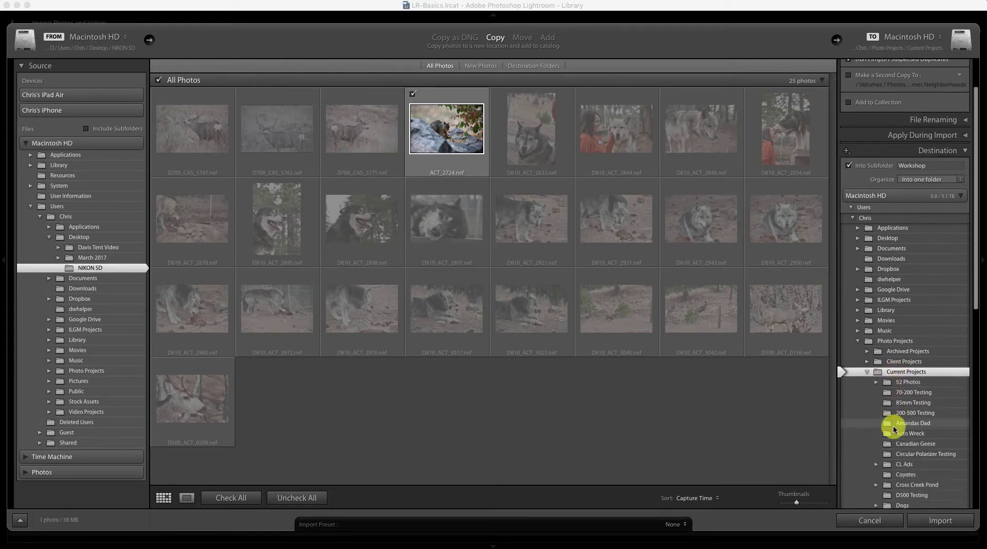
{"action": "scroll", "coordinate": [894, 429], "scroll_direction": "up", "scroll_amount": 2}
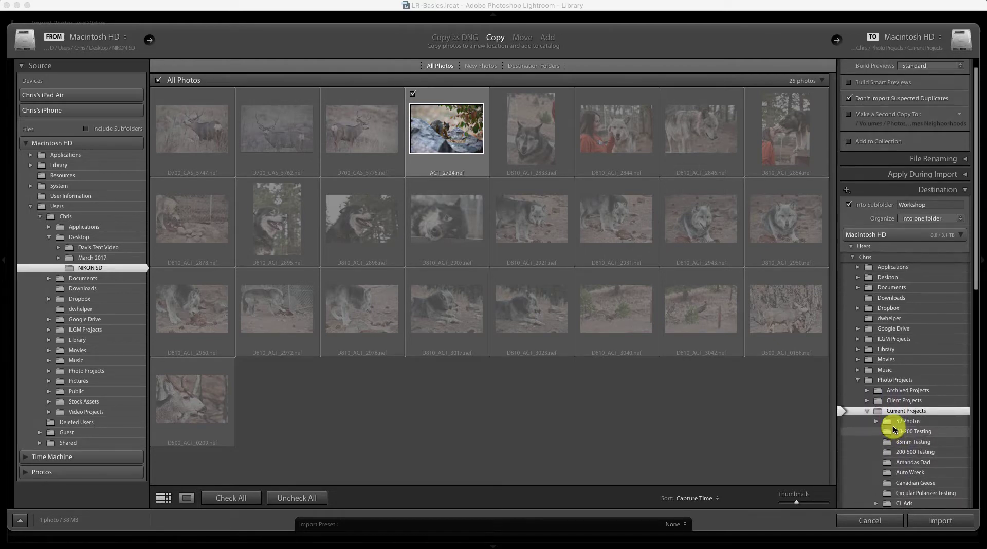
Turn off Into Subfolder, pick the Workshop folder, and import the ACT_2724 photo.
{"action": "left_click", "coordinate": [932, 205]}
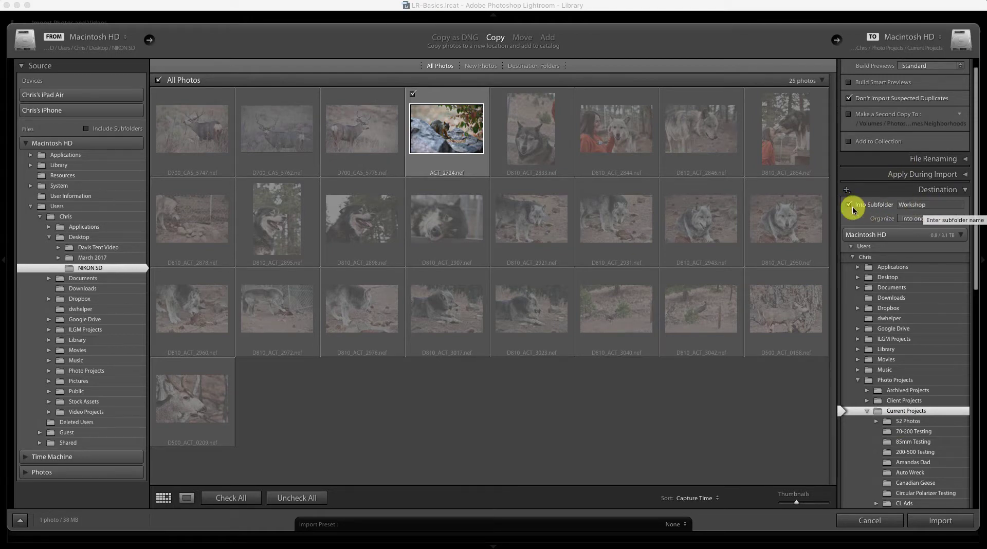
{"action": "key", "text": "Return"}
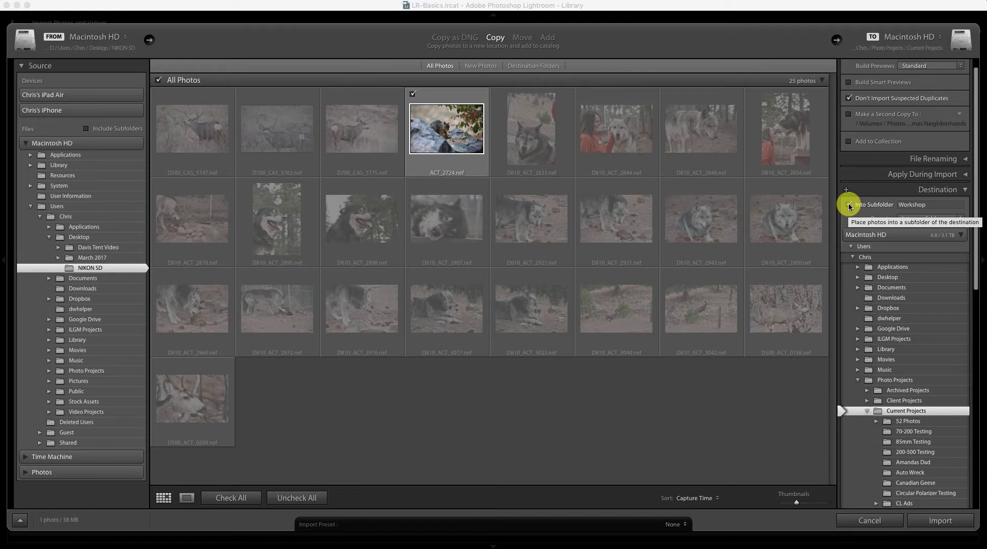
{"action": "left_click", "coordinate": [851, 206]}
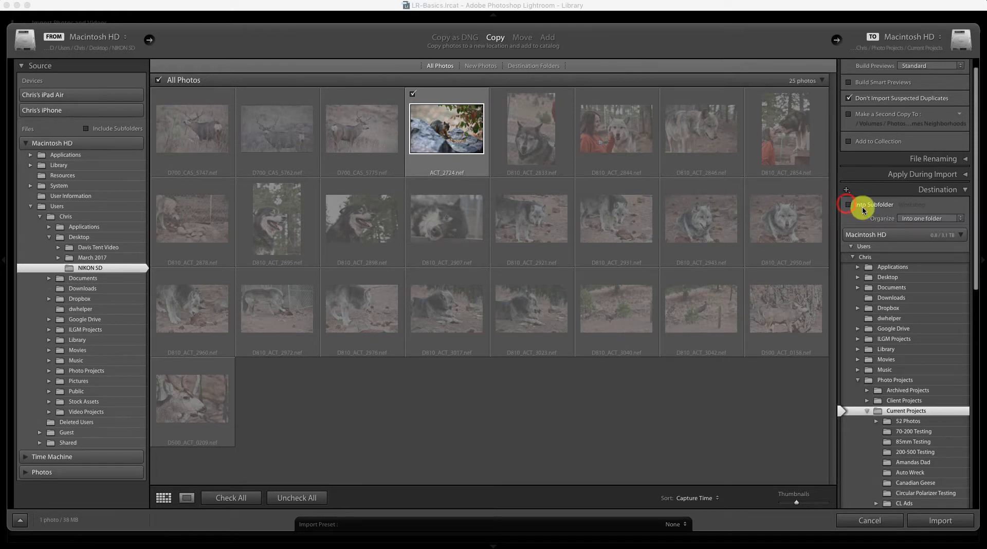
{"action": "scroll", "coordinate": [948, 417], "scroll_direction": "down", "scroll_amount": 3}
{"action": "scroll", "coordinate": [948, 418], "scroll_direction": "down", "scroll_amount": 8}
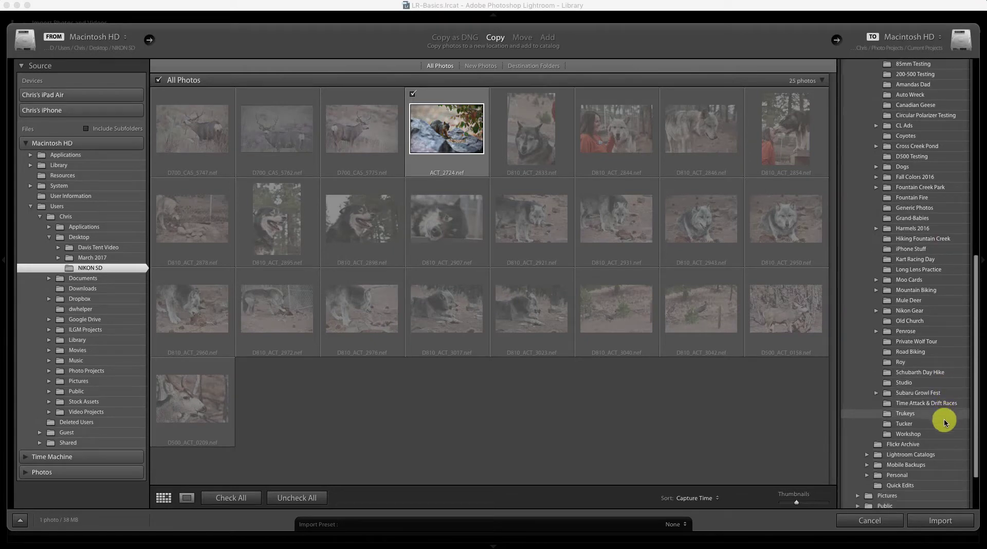
{"action": "left_click", "coordinate": [891, 437]}
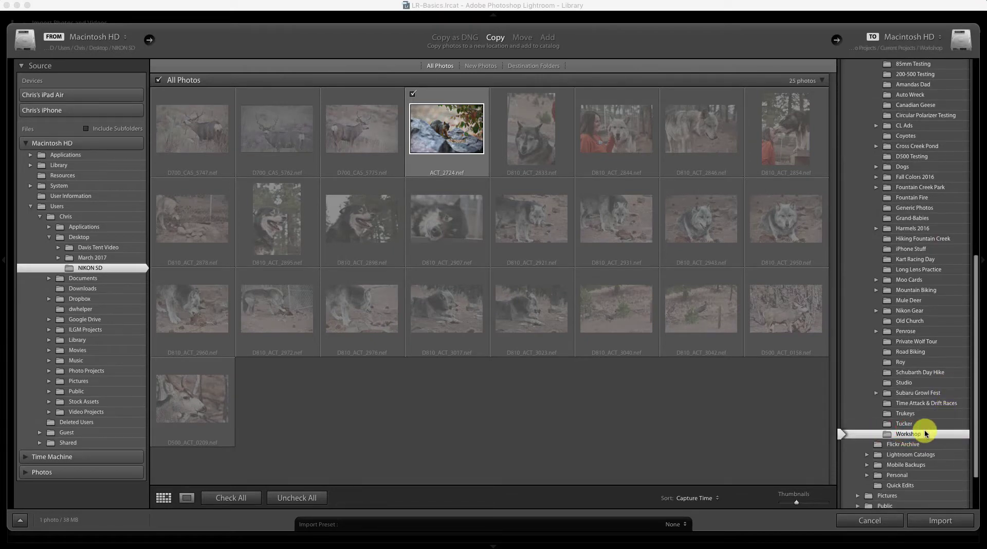
{"action": "left_click", "coordinate": [942, 521]}
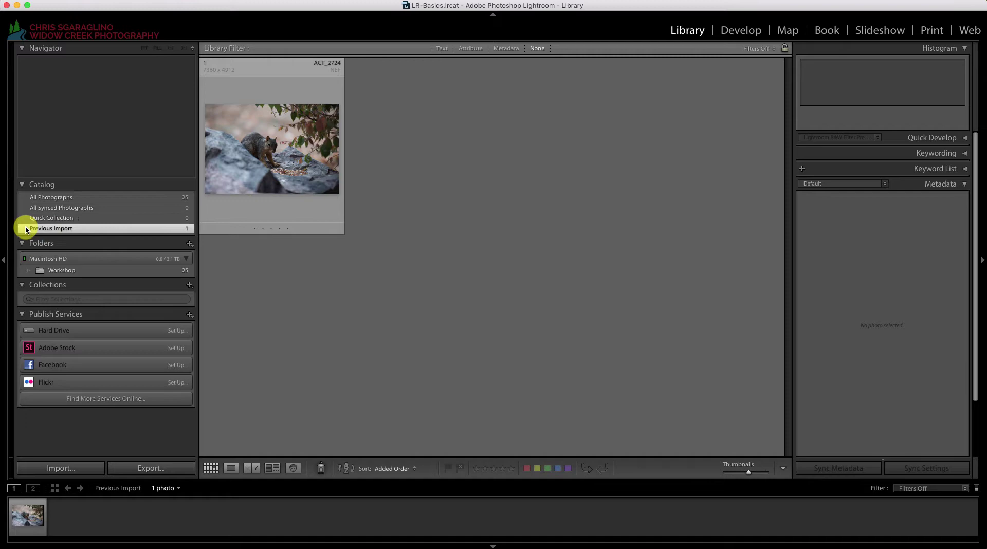
Show All Photographs, select the ACT_2724 squirrel thumbnail, and open it in Develop.
{"action": "left_click", "coordinate": [65, 198]}
{"action": "scroll", "coordinate": [485, 228], "scroll_direction": "down", "scroll_amount": 10}
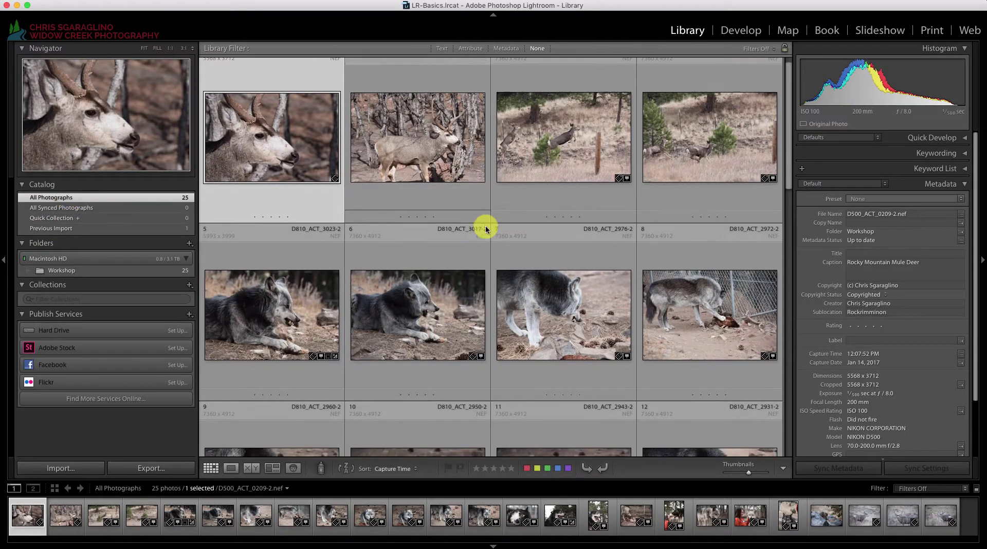
{"action": "scroll", "coordinate": [486, 228], "scroll_direction": "up", "scroll_amount": 10}
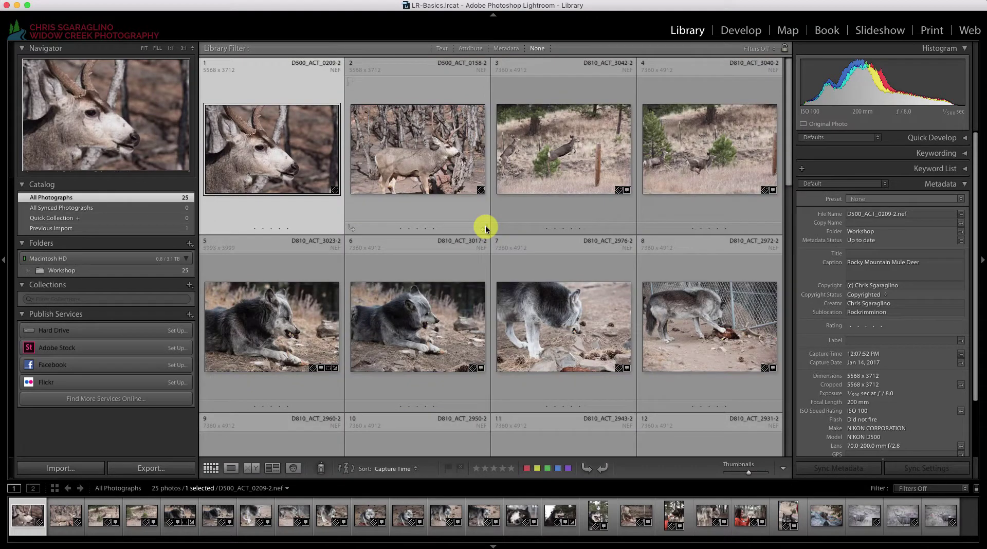
{"action": "scroll", "coordinate": [486, 228], "scroll_direction": "down", "scroll_amount": 15}
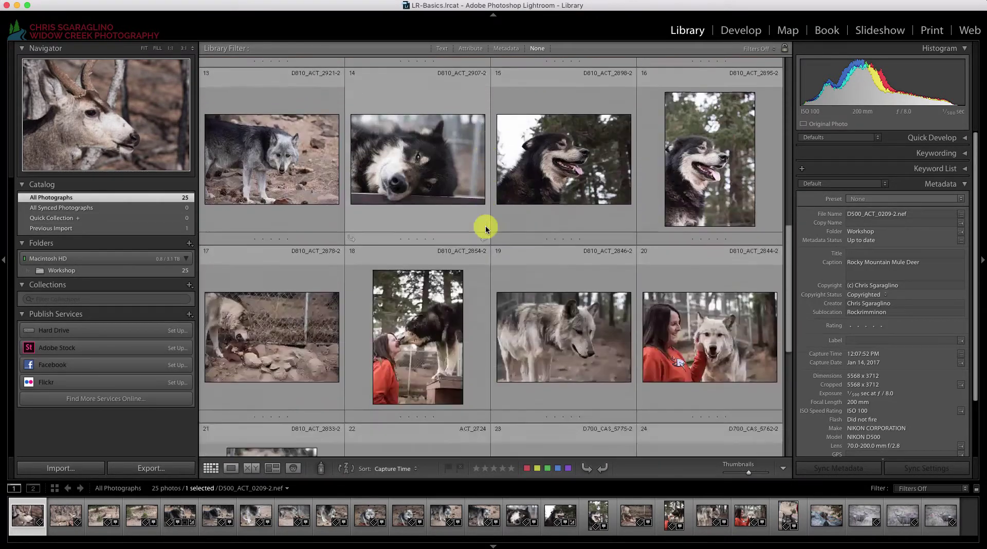
{"action": "scroll", "coordinate": [486, 229], "scroll_direction": "down", "scroll_amount": 5}
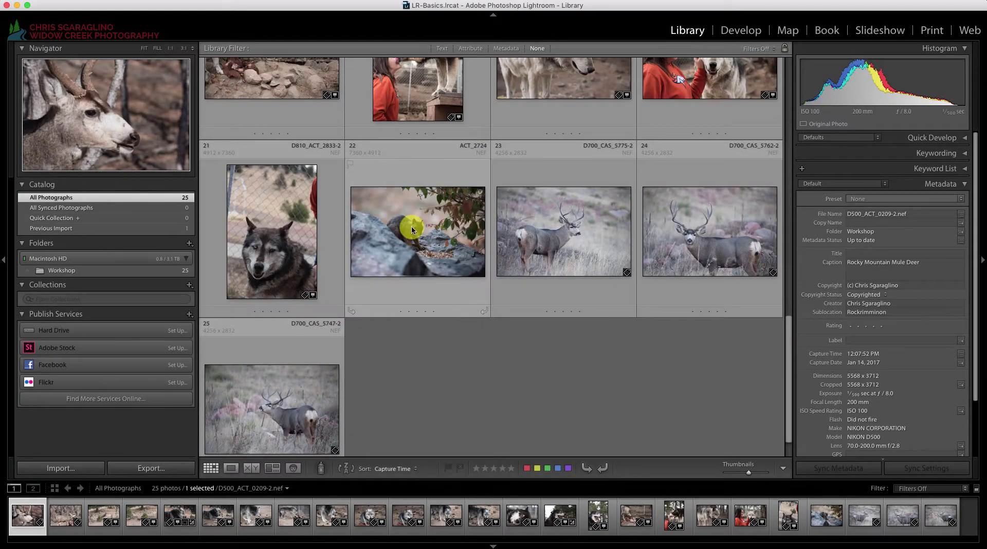
{"action": "left_click", "coordinate": [414, 233]}
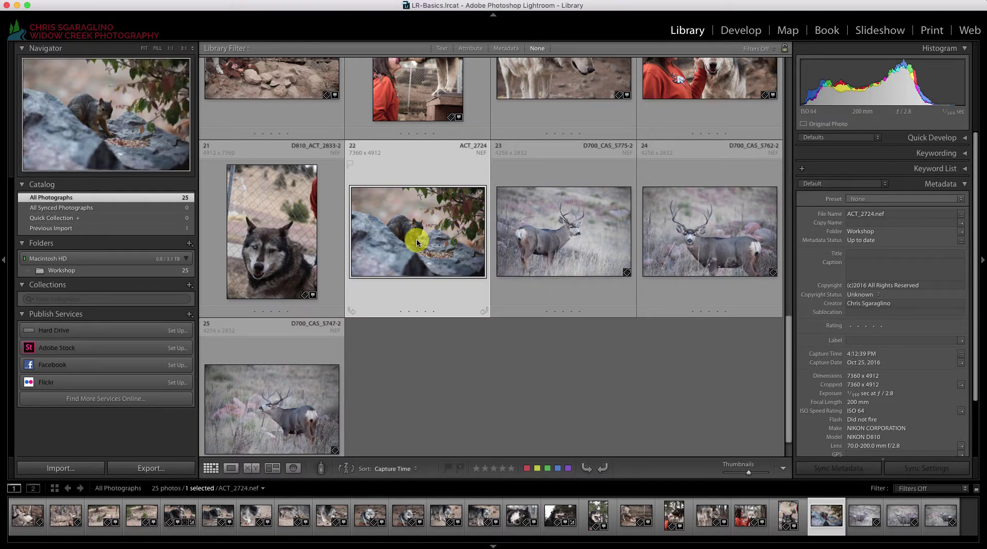
{"action": "left_click", "coordinate": [735, 32]}
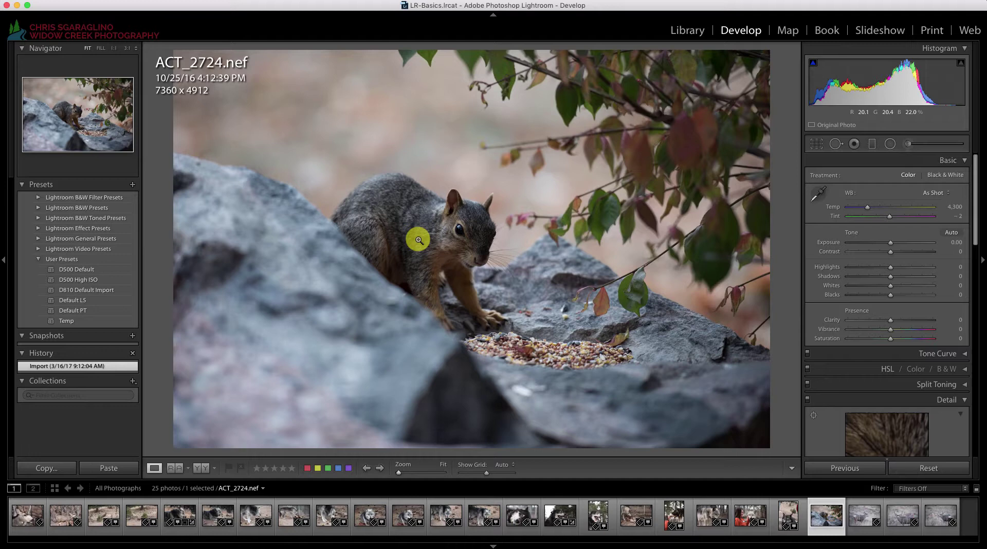
Reset Shadows to zero, then crop the squirrel photo tighter to 4732 × 3158.
{"action": "double_click", "coordinate": [831, 274]}
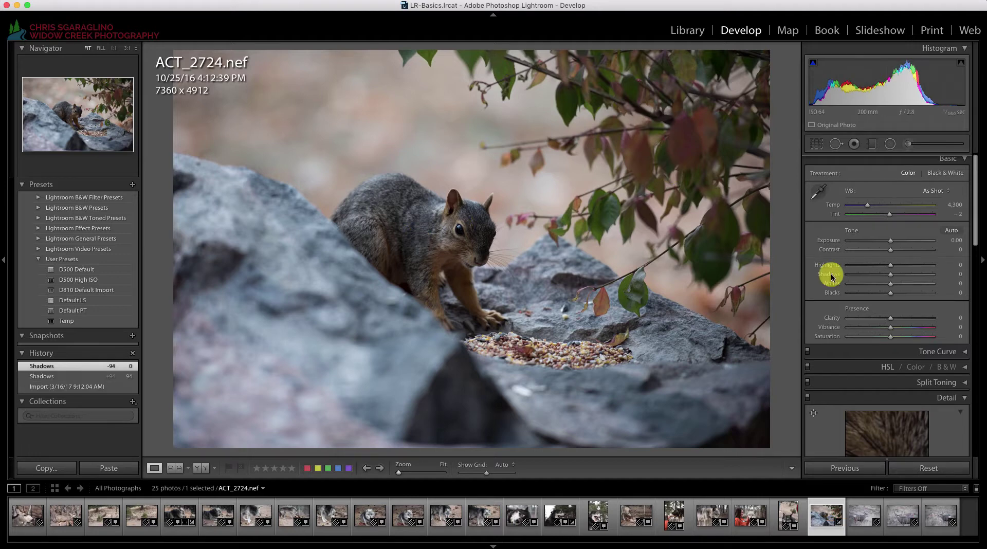
{"action": "left_click", "coordinate": [816, 145]}
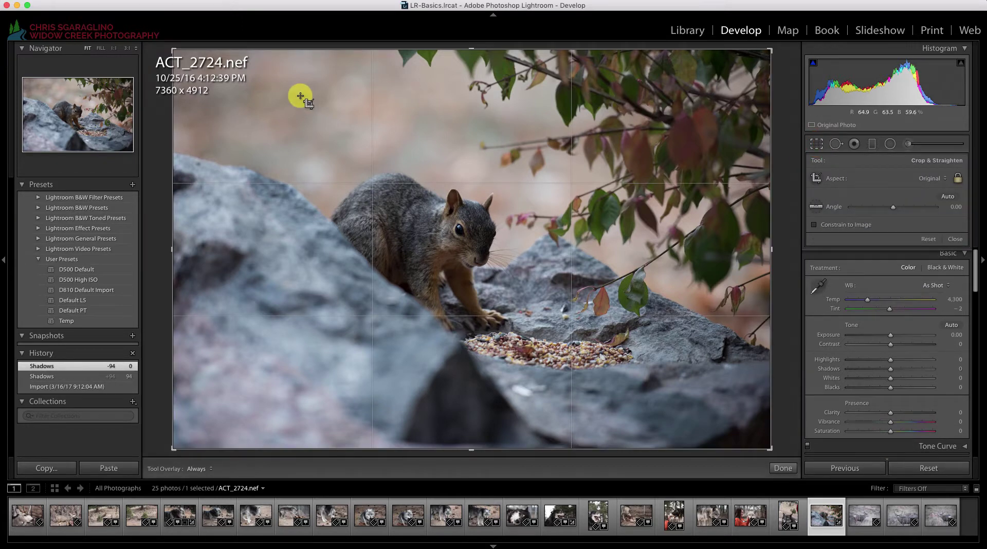
{"action": "left_click_drag", "start_coordinate": [177, 53], "coordinate": [232, 89]}
{"action": "left_click_drag", "start_coordinate": [712, 411], "coordinate": [654, 389]}
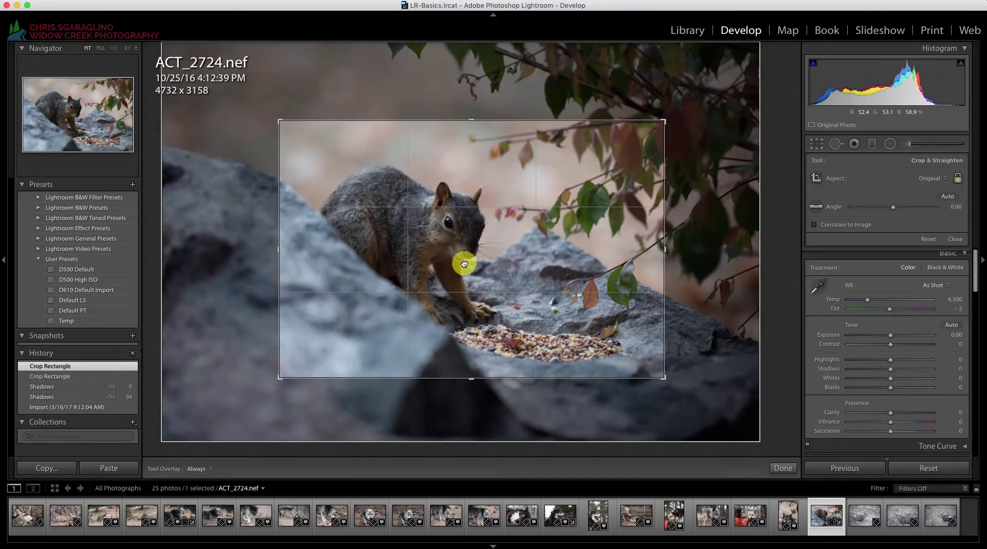
{"action": "left_click_drag", "start_coordinate": [465, 263], "coordinate": [428, 248]}
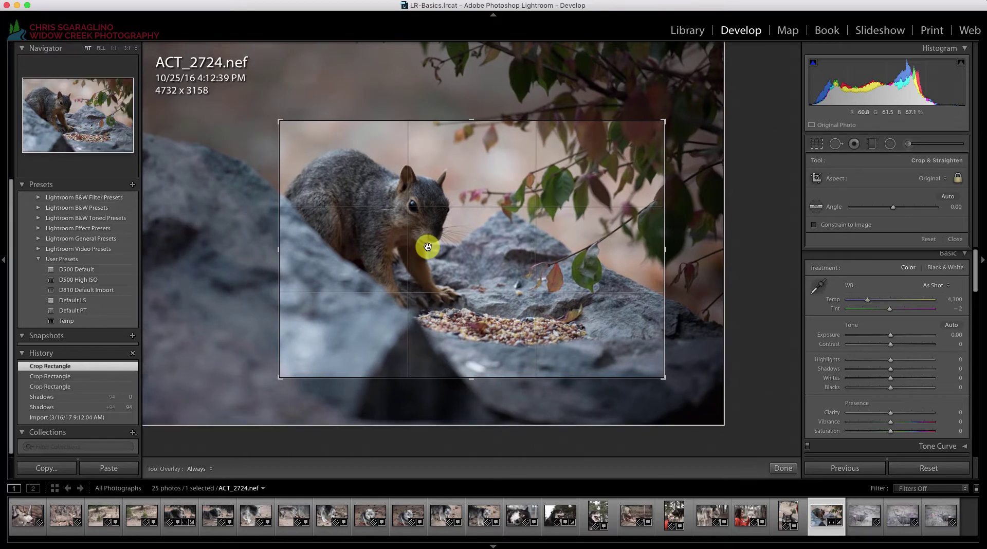
{"action": "key", "text": "Return"}
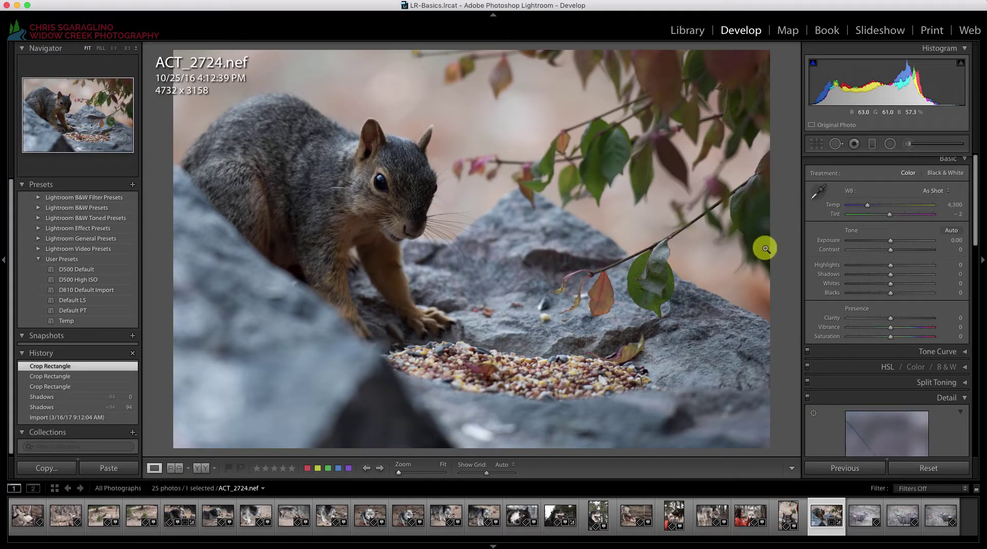
Raise the squirrel photo's Shadows to +99 and Whites to +54, and pull Highlights down.
{"action": "left_click_drag", "start_coordinate": [892, 278], "coordinate": [933, 276]}
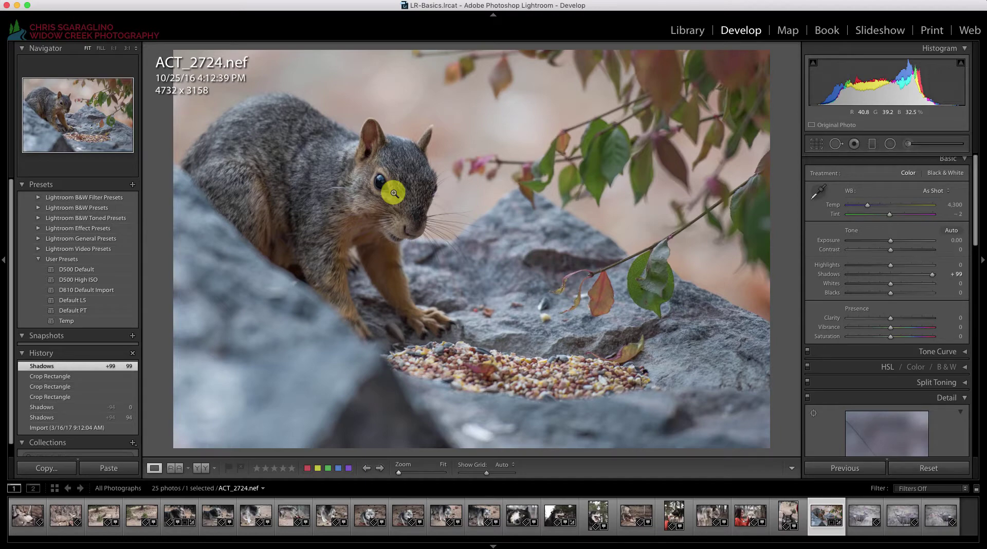
{"action": "mouse_move", "coordinate": [891, 241]}
{"action": "left_mouse_down"}
{"action": "mouse_move", "coordinate": [899, 242]}
{"action": "mouse_move", "coordinate": [891, 241]}
{"action": "left_mouse_up"}
{"action": "double_click", "coordinate": [832, 242]}
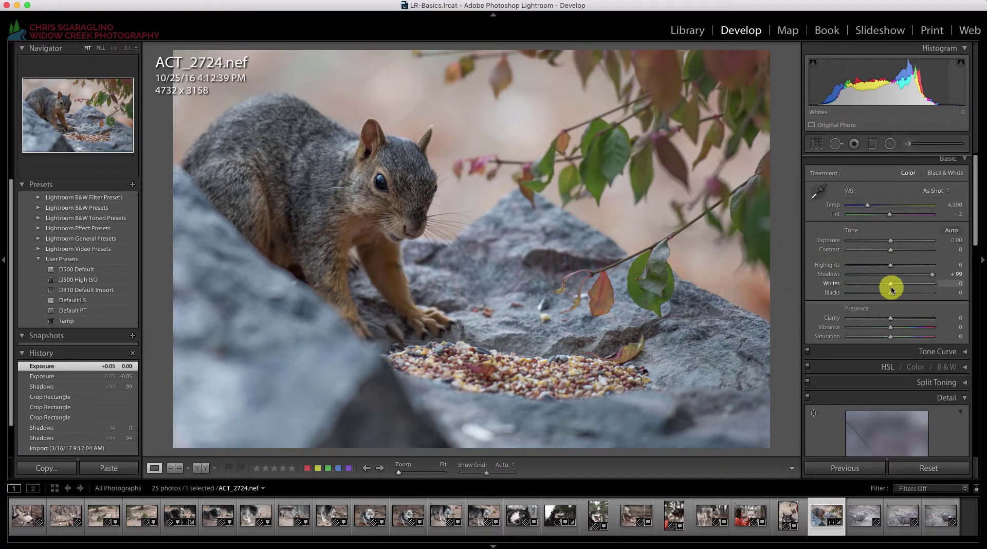
{"action": "left_click_drag", "start_coordinate": [891, 286], "coordinate": [914, 285]}
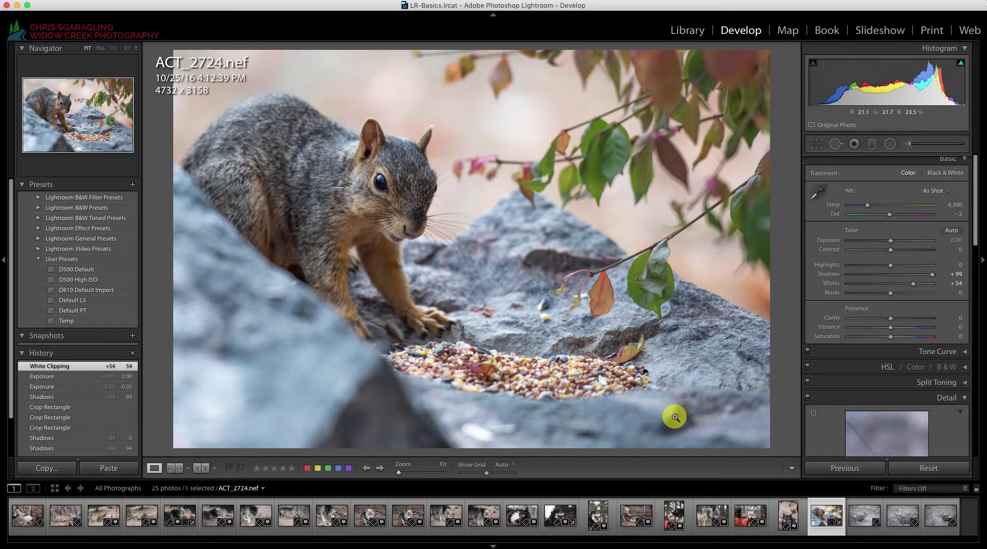
{"action": "left_click_drag", "start_coordinate": [889, 268], "coordinate": [882, 291]}
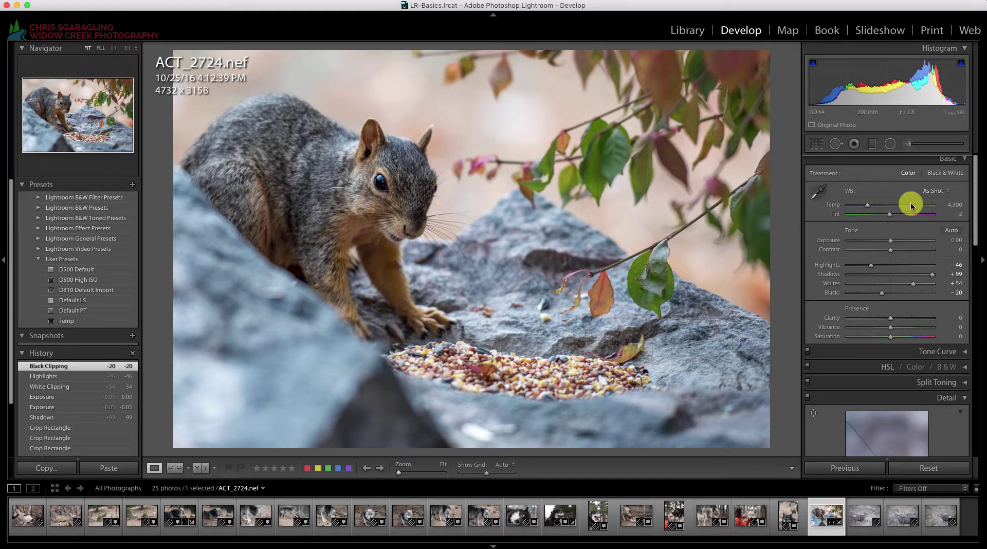
Set Exposure +0.15, Vibrance +19, Temp about 4,500 and Clarity +31, checking the eye at 1:1.
{"action": "left_click_drag", "start_coordinate": [892, 245], "coordinate": [893, 244]}
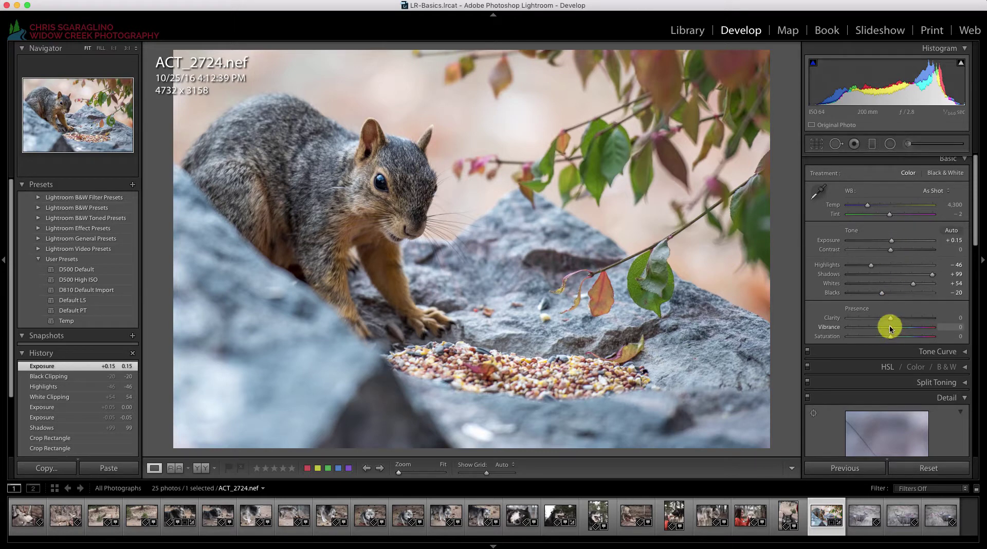
{"action": "left_click_drag", "start_coordinate": [893, 329], "coordinate": [895, 337]}
{"action": "left_click_drag", "start_coordinate": [873, 204], "coordinate": [871, 207]}
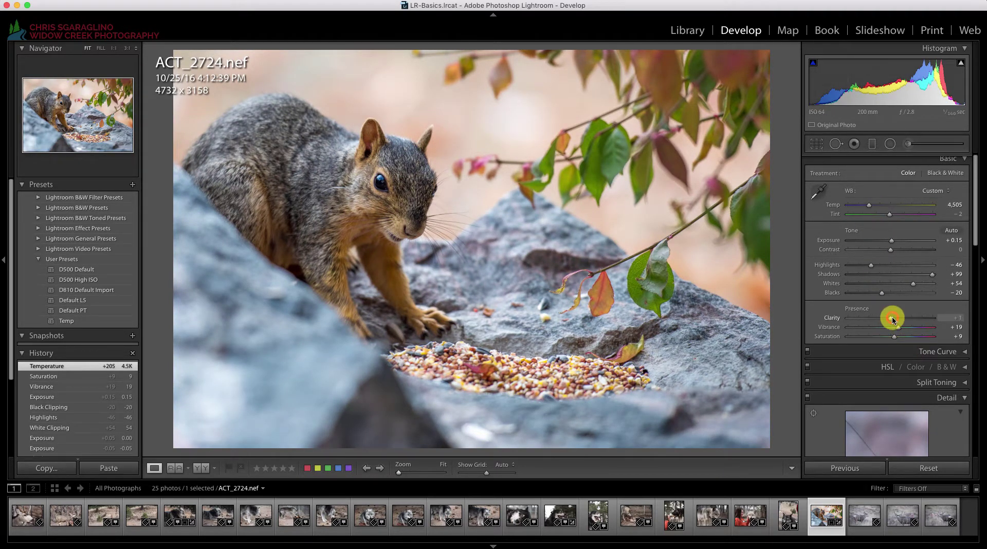
{"action": "left_click_drag", "start_coordinate": [893, 320], "coordinate": [905, 322]}
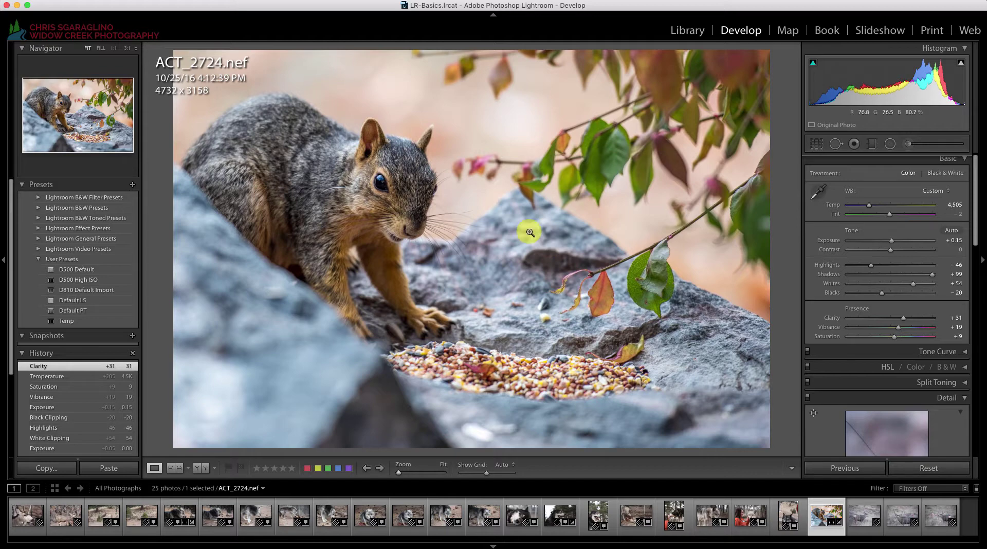
{"action": "left_click", "coordinate": [384, 179]}
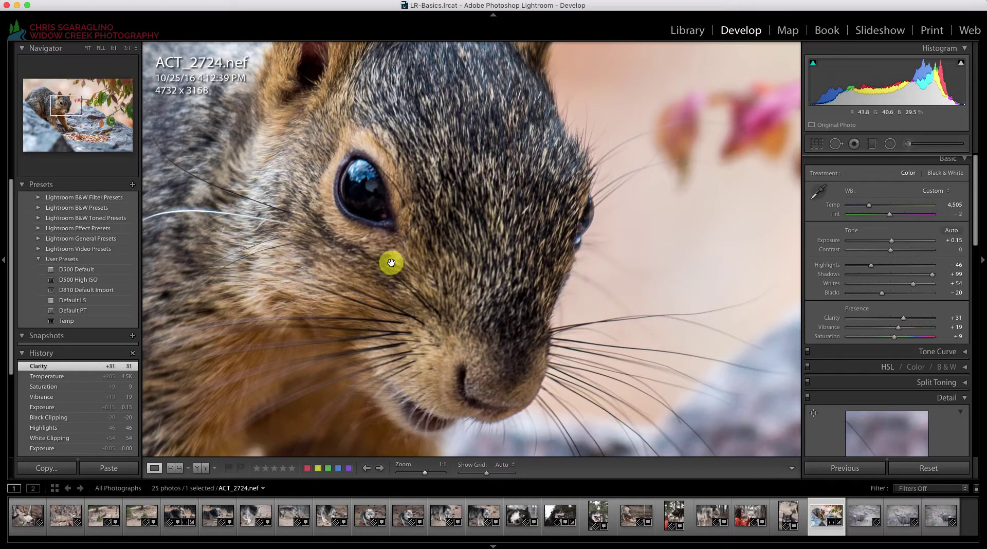
{"action": "left_click", "coordinate": [415, 212]}
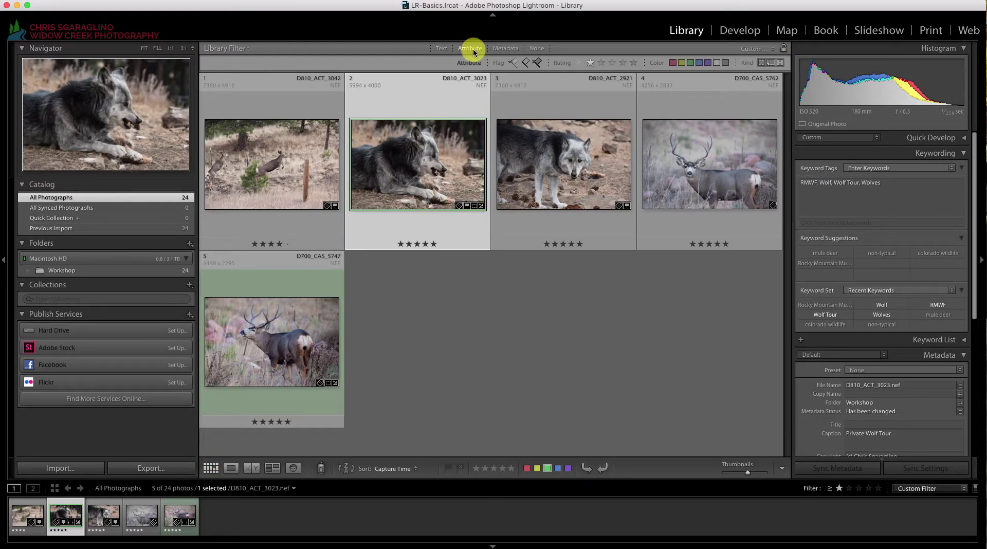
Browse the unfiltered grid, then apply an Attribute rating filter showing only the five rated photos.
{"action": "left_click", "coordinate": [473, 50]}
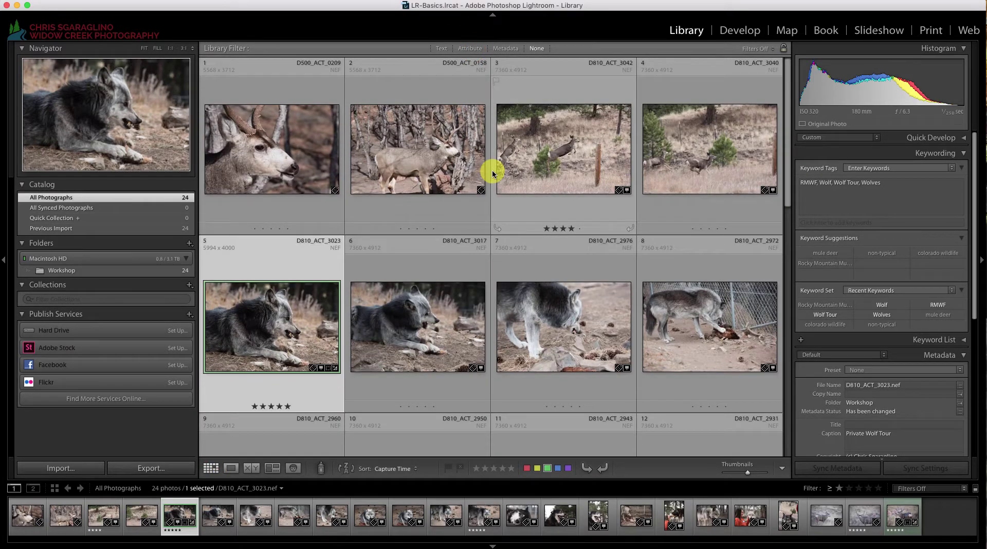
{"action": "scroll", "coordinate": [492, 171], "scroll_direction": "down", "scroll_amount": 5}
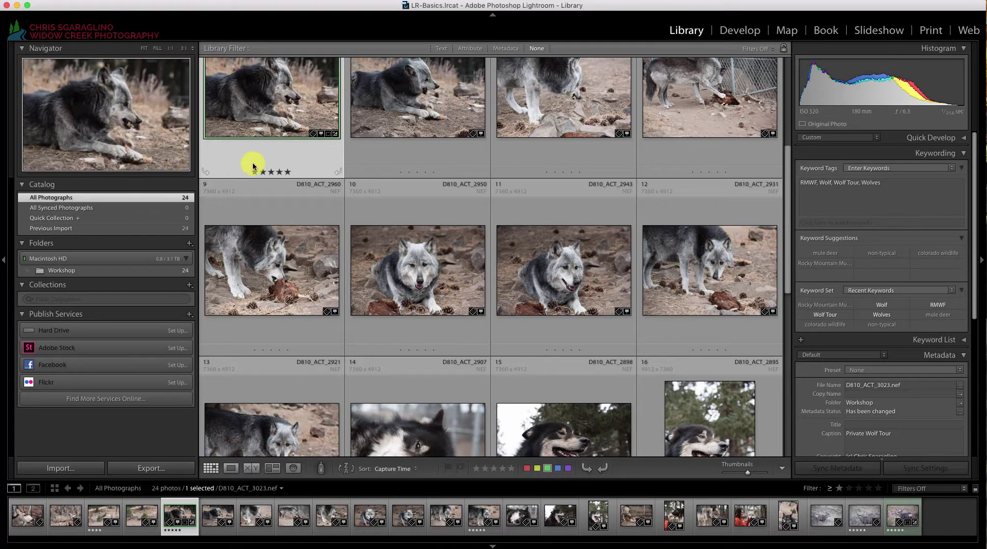
{"action": "scroll", "coordinate": [272, 171], "scroll_direction": "down", "scroll_amount": 5}
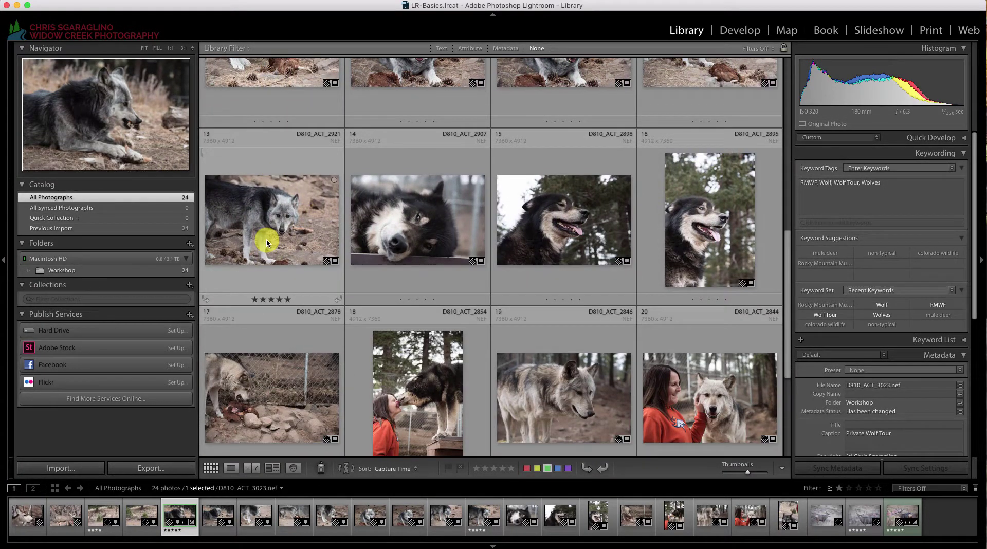
{"action": "scroll", "coordinate": [266, 238], "scroll_direction": "down", "scroll_amount": 2}
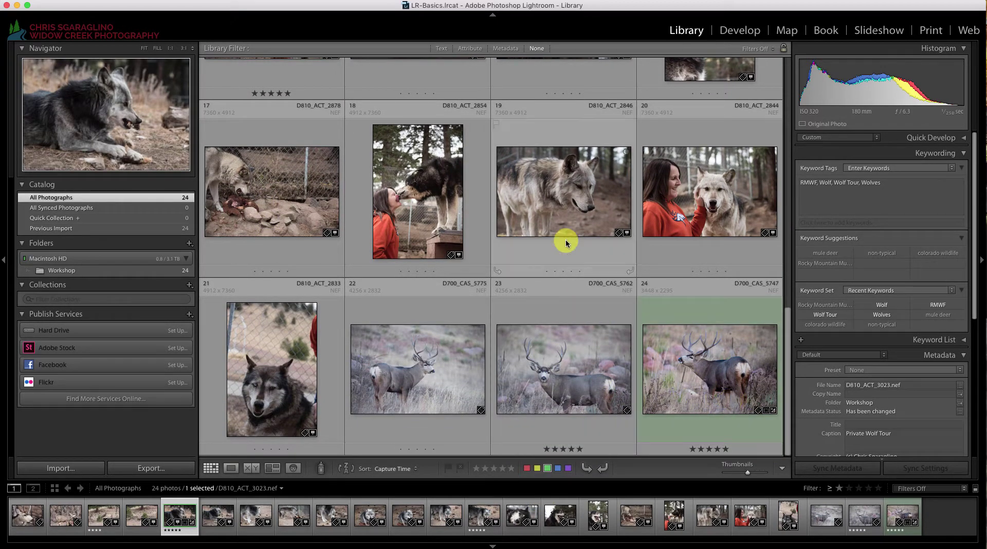
{"action": "scroll", "coordinate": [565, 243], "scroll_direction": "up", "scroll_amount": 10}
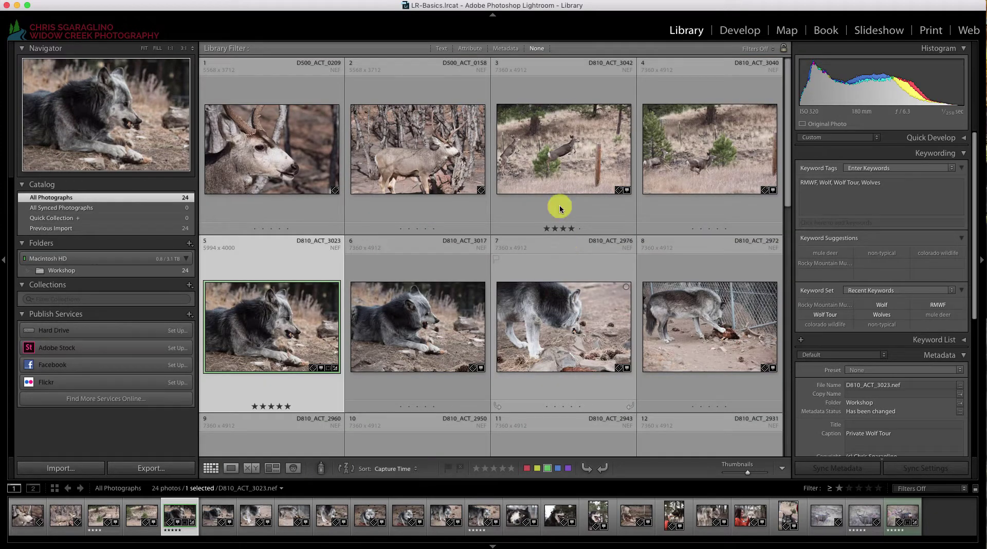
{"action": "left_click", "coordinate": [470, 50]}
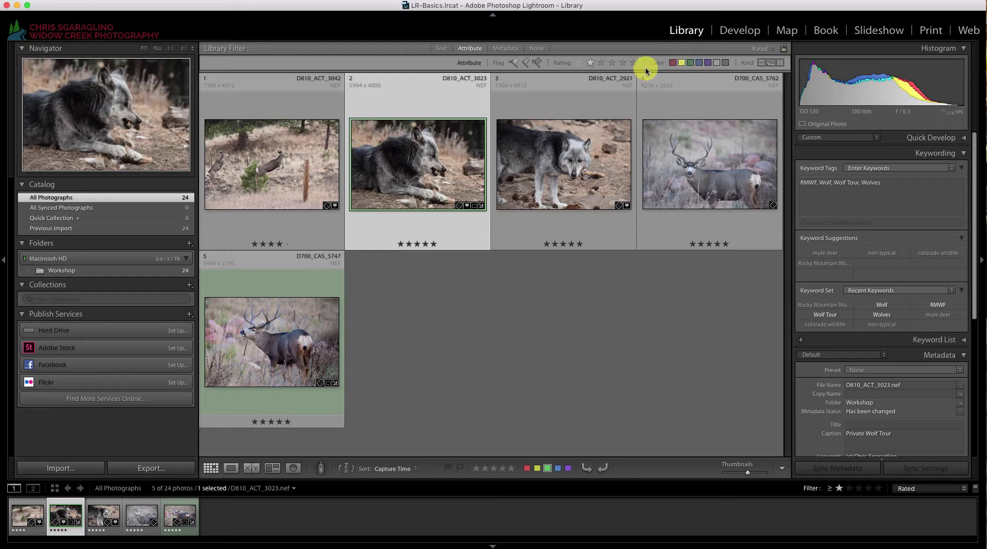
Filter the rated photos to green labels and select the wolf and mule deer shots.
{"action": "left_click", "coordinate": [691, 63]}
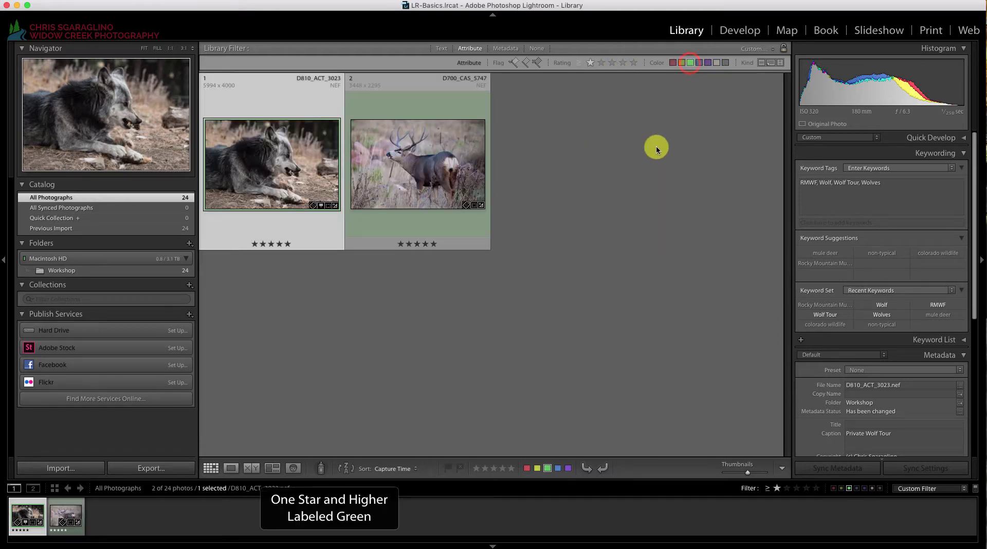
{"action": "left_click", "coordinate": [632, 178]}
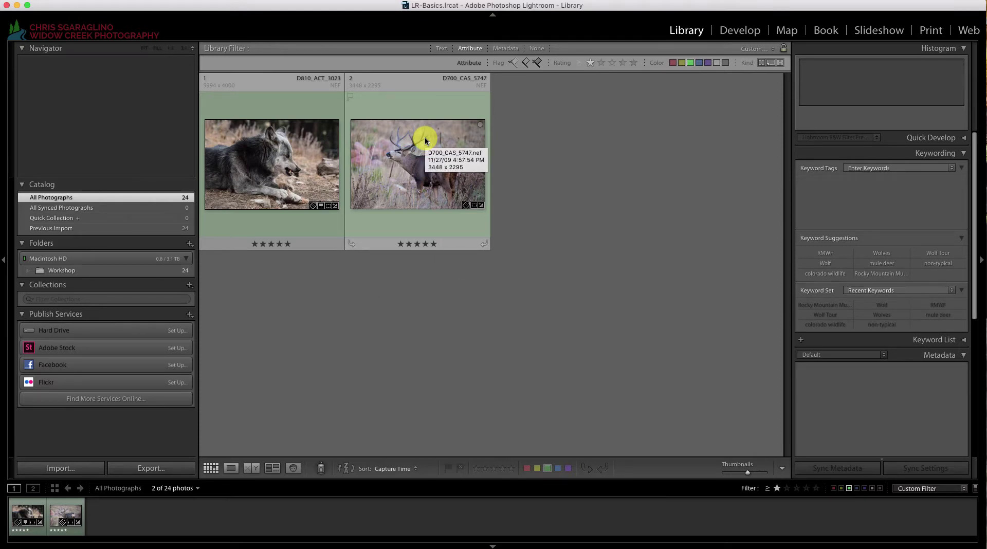
{"action": "left_click", "coordinate": [284, 150]}
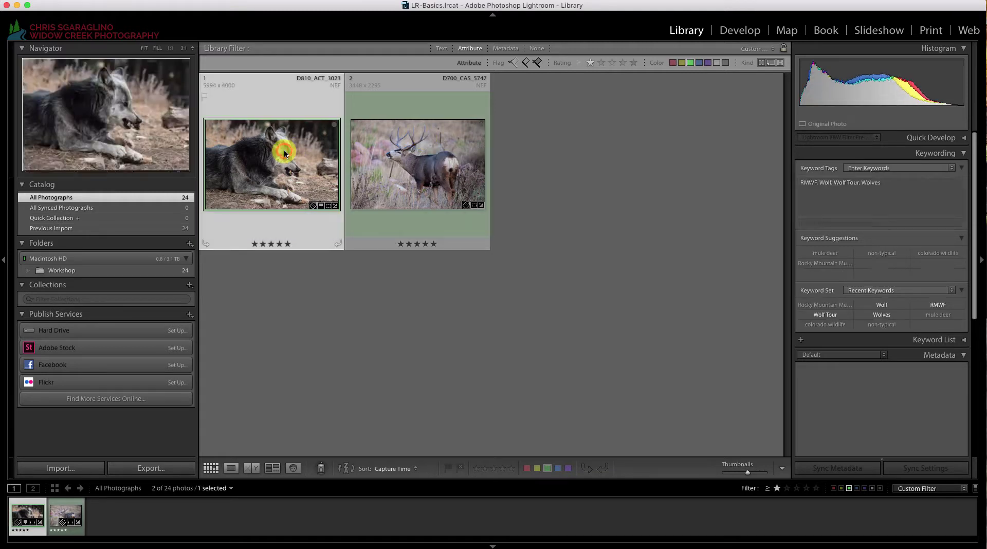
{"action": "left_click", "coordinate": [403, 156]}
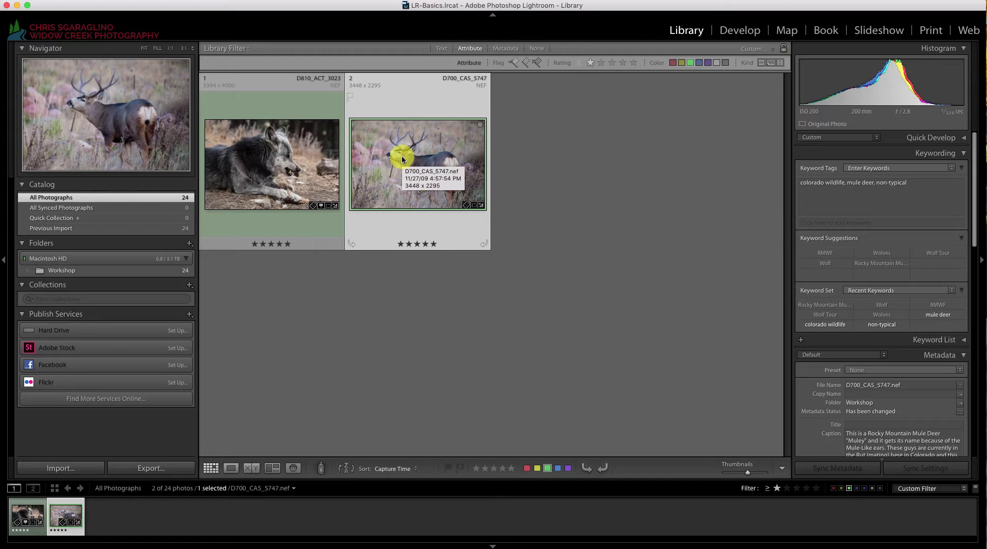
Return to All Photographs in the Library grid with the filter set to None.
{"action": "left_click", "coordinate": [67, 198]}
{"action": "left_click", "coordinate": [685, 31]}
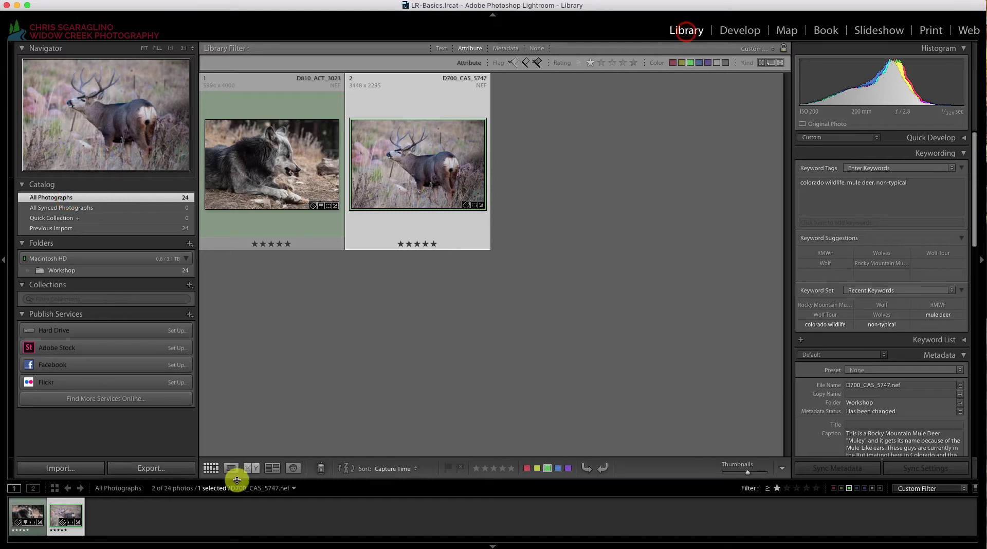
{"action": "left_click", "coordinate": [211, 469]}
{"action": "left_click", "coordinate": [474, 47]}
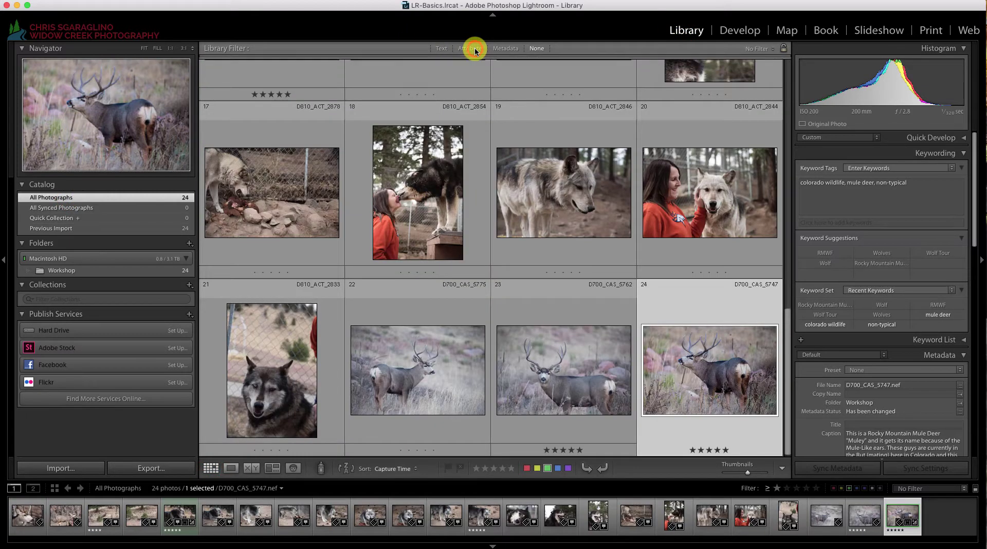
{"action": "scroll", "coordinate": [471, 149], "scroll_direction": "up", "scroll_amount": 15}
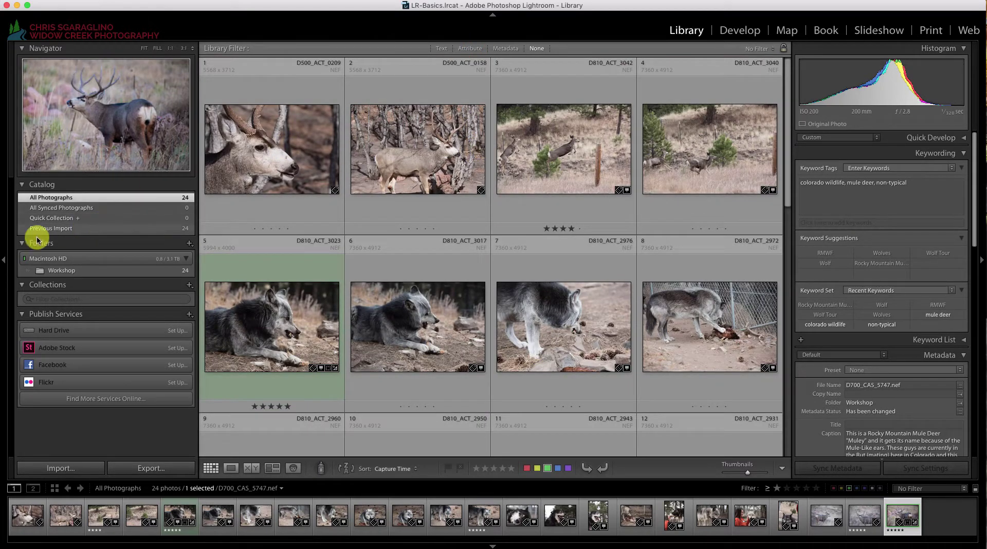
Show the Workshop folder and view the deer photo D700_CAS_5747 enlarged.
{"action": "left_click", "coordinate": [29, 272]}
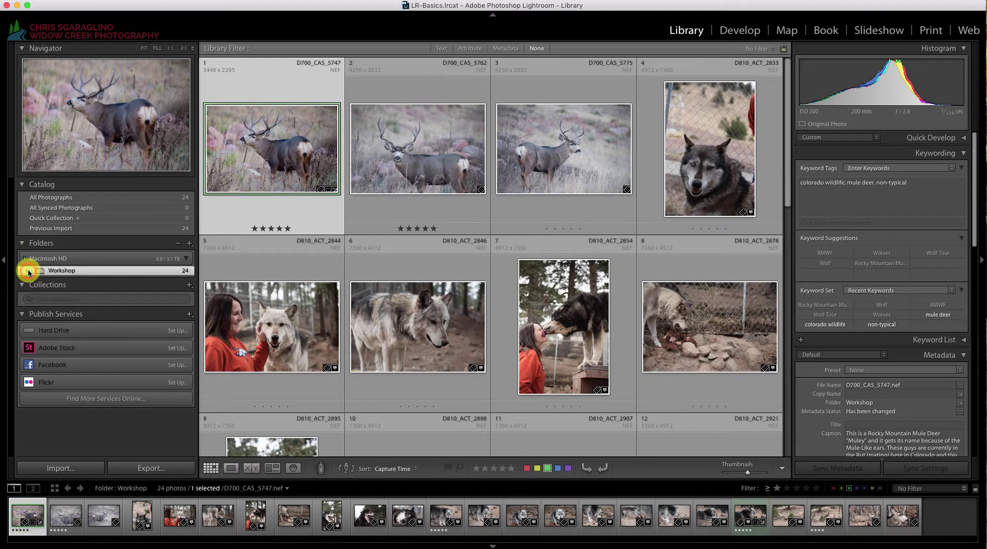
{"action": "left_click", "coordinate": [28, 271]}
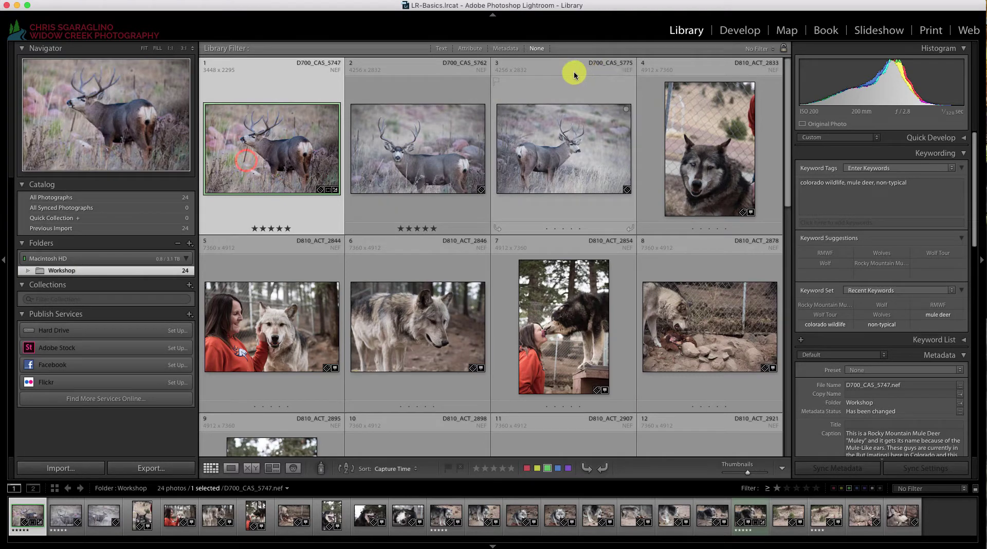
{"action": "double_click", "coordinate": [290, 141]}
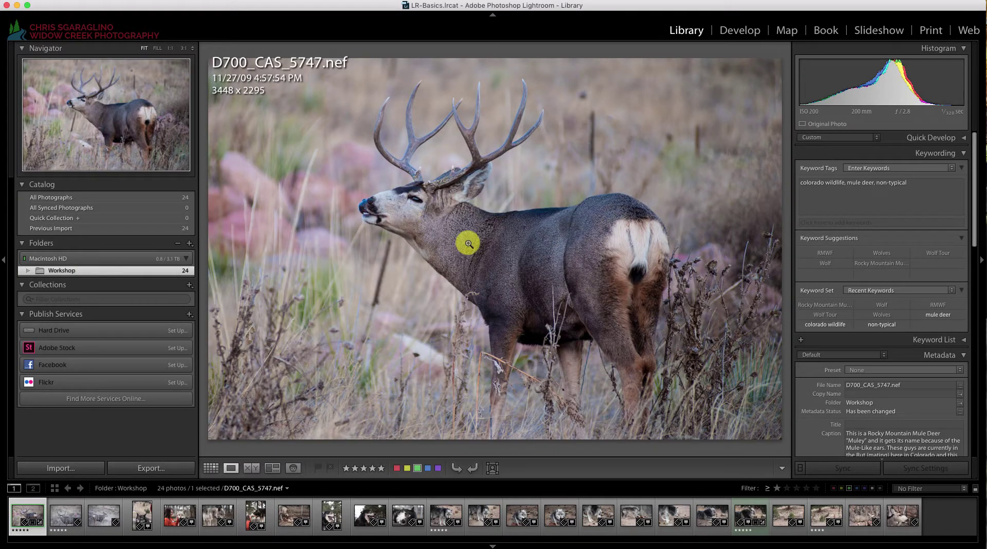
Reset the deer photo in Develop, undo the reset to restore its edits, and return to Library.
{"action": "left_click", "coordinate": [735, 30]}
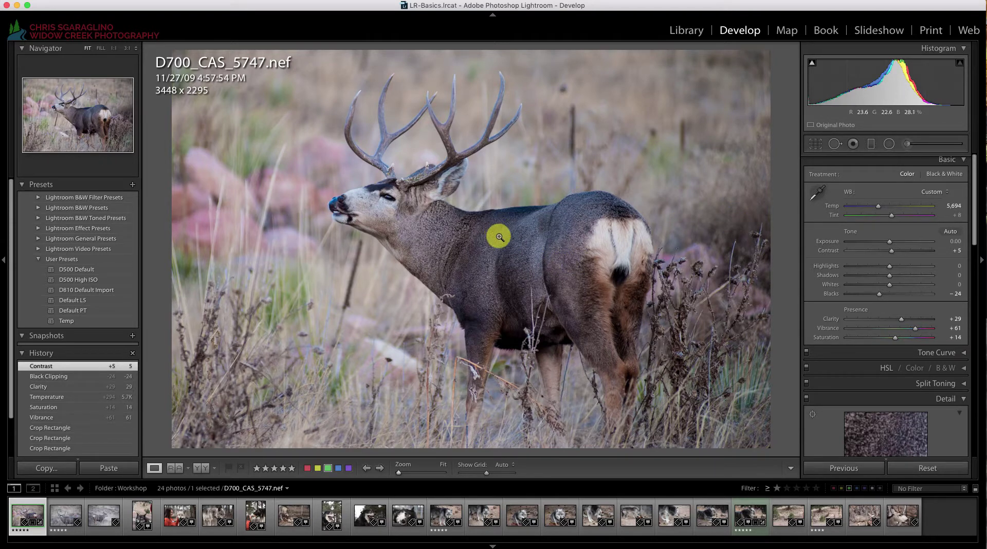
{"action": "left_click", "coordinate": [928, 468]}
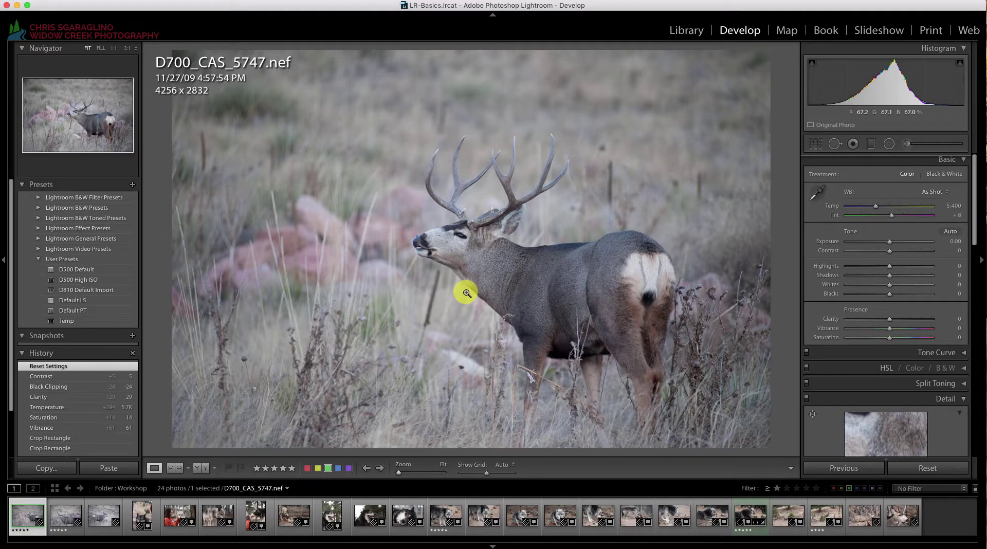
{"action": "key", "text": "super+z"}
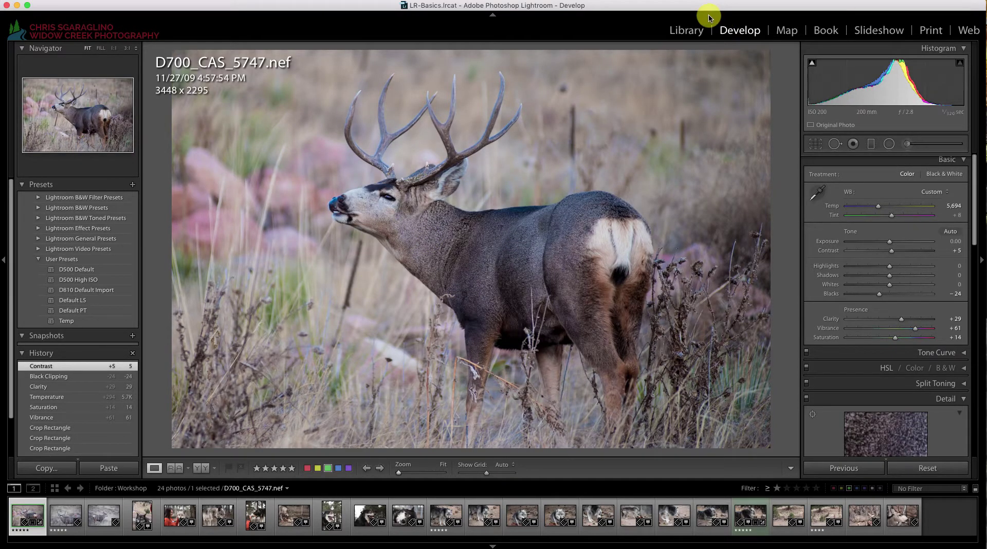
{"action": "left_click", "coordinate": [686, 32]}
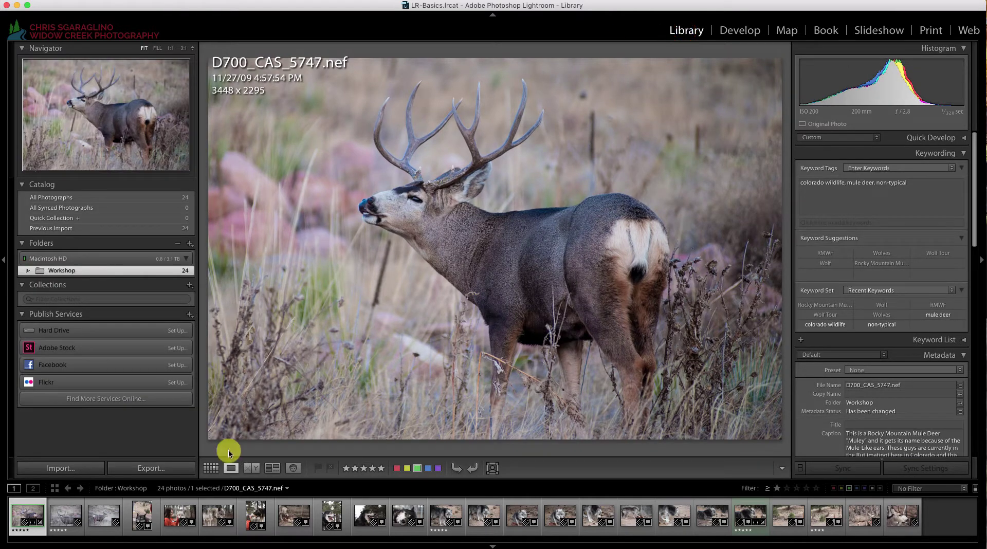
Filter back to green-labelled photos and create a virtual copy of the deer photo.
{"action": "left_click", "coordinate": [215, 466]}
{"action": "scroll", "coordinate": [495, 311], "scroll_direction": "down", "scroll_amount": 10}
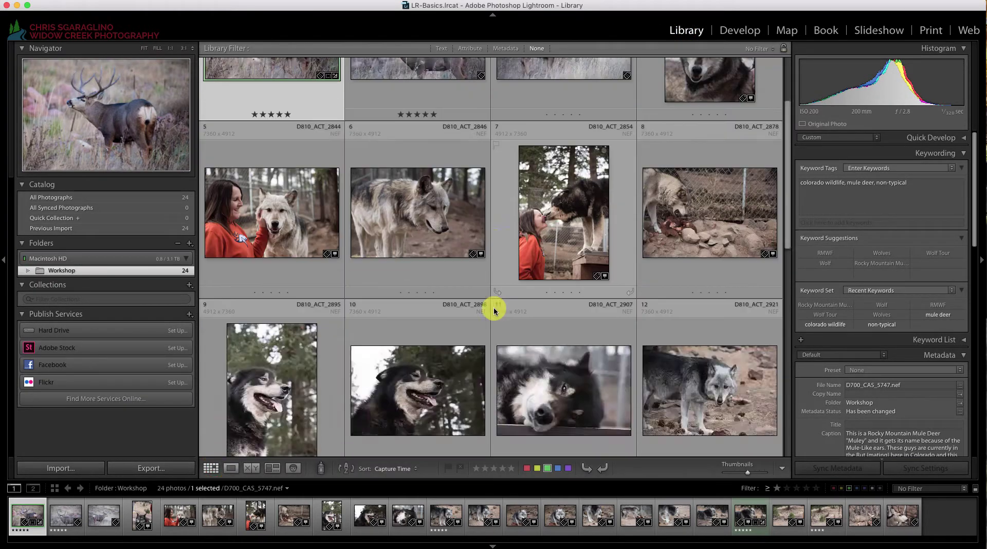
{"action": "scroll", "coordinate": [494, 309], "scroll_direction": "up", "scroll_amount": 10}
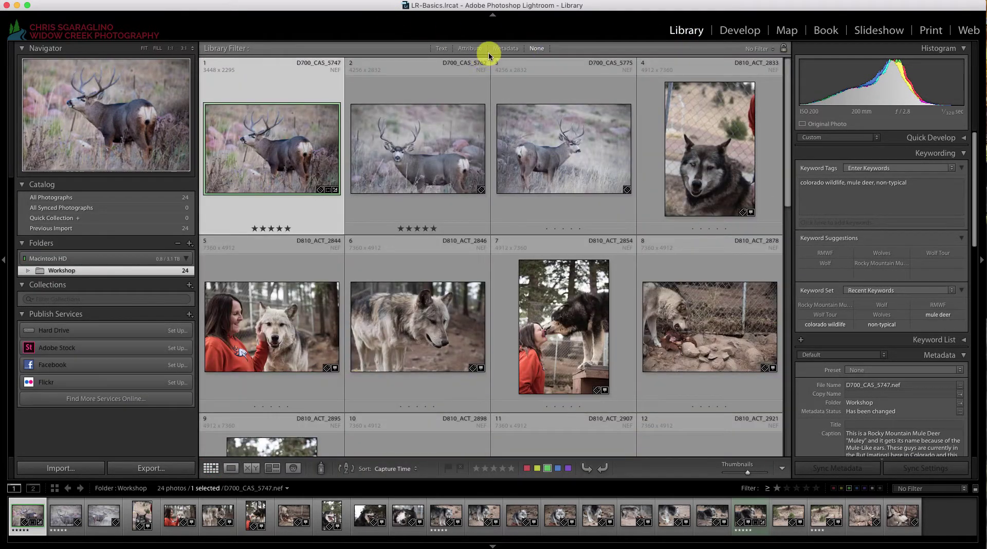
{"action": "left_click", "coordinate": [470, 49]}
{"action": "right_click", "coordinate": [267, 164]}
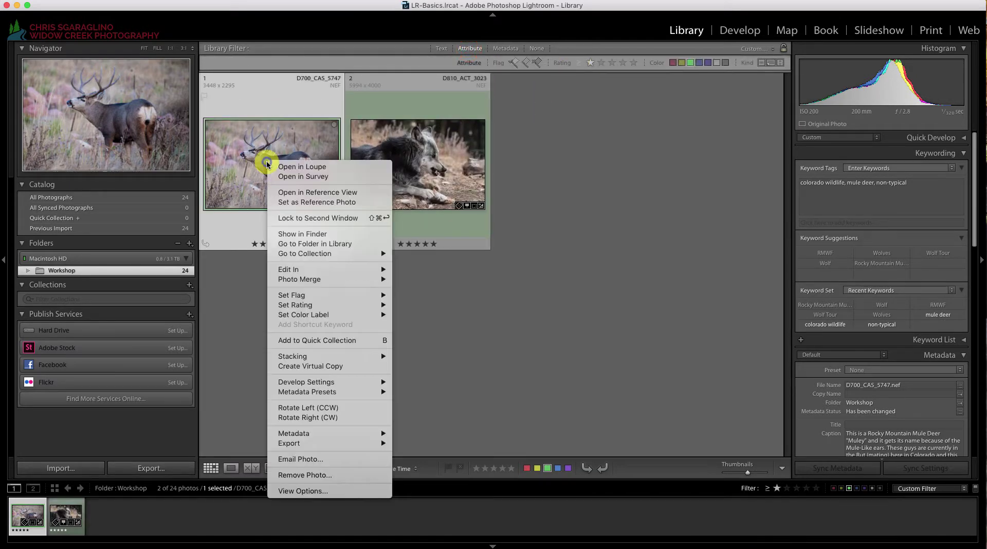
{"action": "left_click", "coordinate": [321, 367]}
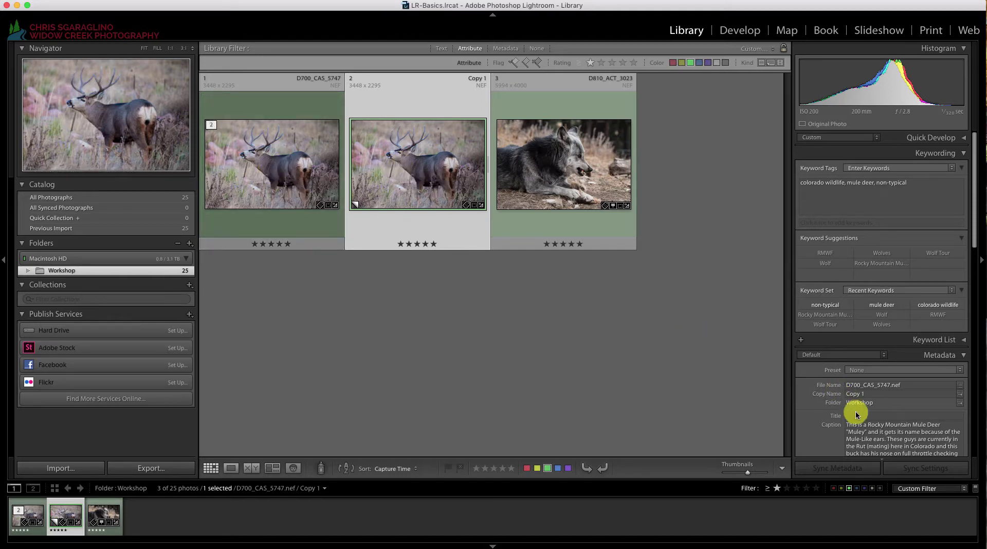
Reset the original D700_CAS_5747 in Develop, back to its uncropped 4256×2832 state.
{"action": "double_click", "coordinate": [271, 171]}
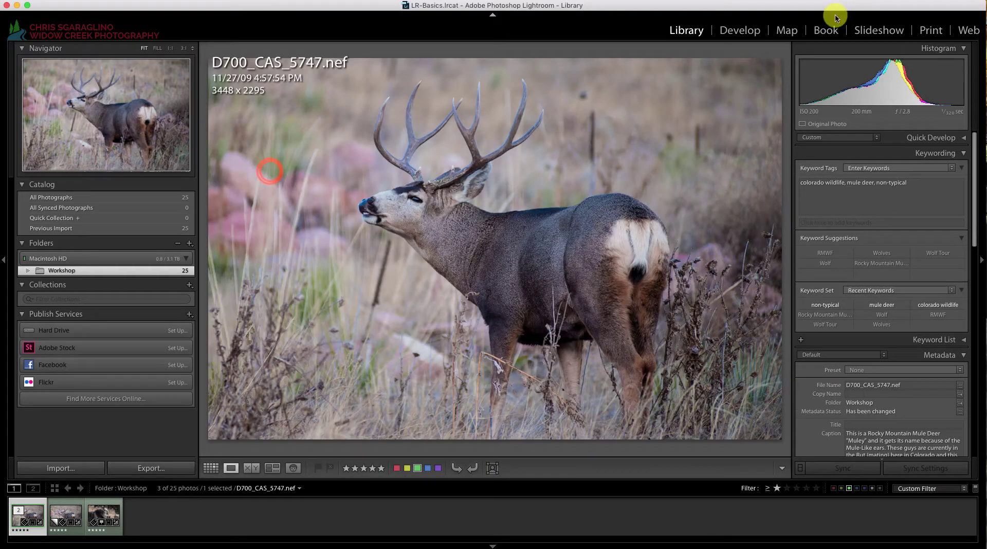
{"action": "left_click", "coordinate": [746, 31]}
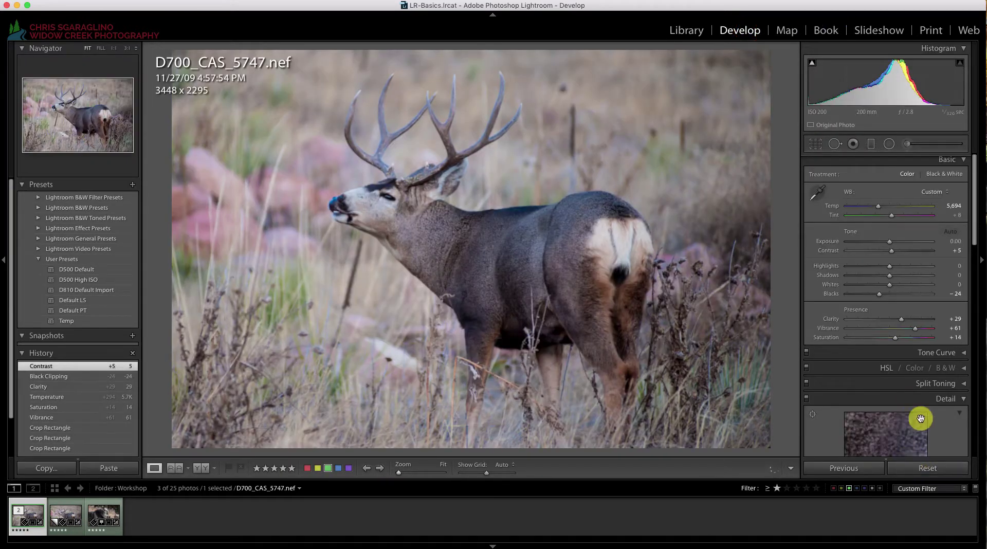
{"action": "left_click", "coordinate": [926, 468]}
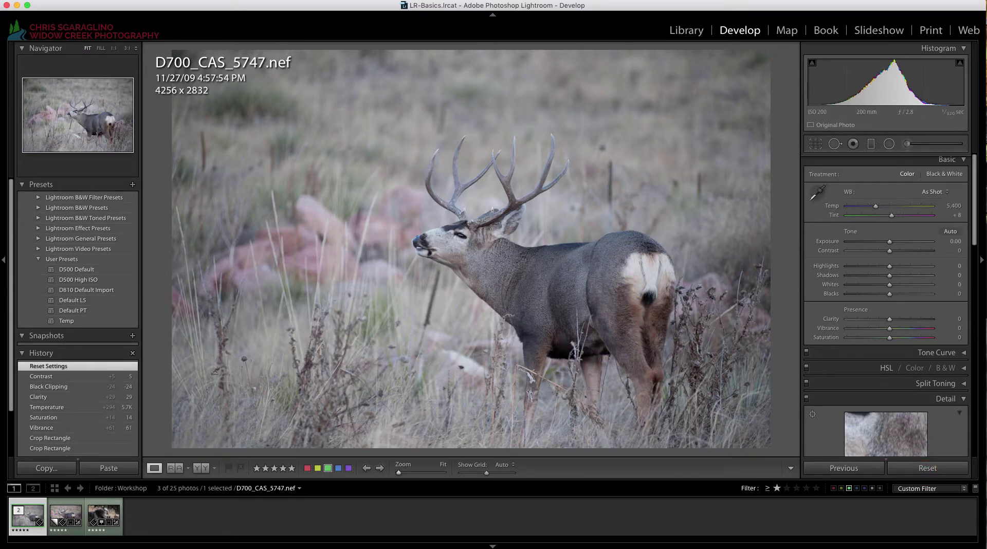
{"action": "left_click", "coordinate": [690, 29]}
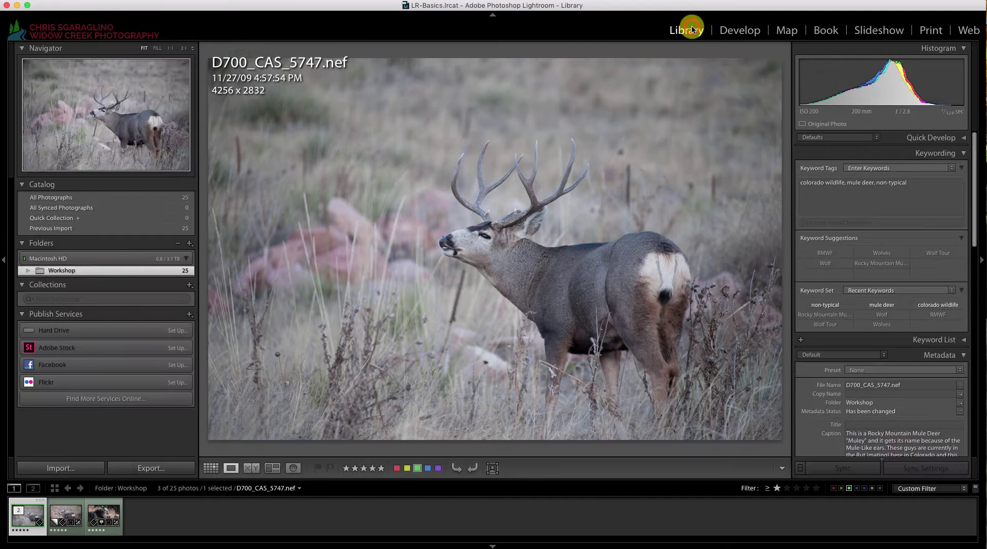
Return to the thumbnail grid and undo the reset on the original deer photo.
{"action": "left_click", "coordinate": [209, 466]}
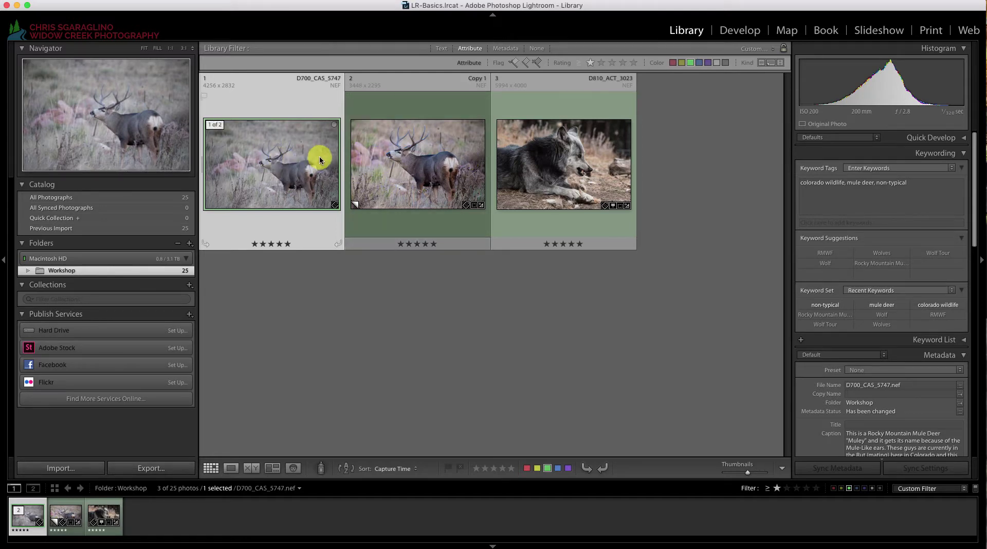
{"action": "mouse_move", "coordinate": [320, 157]}
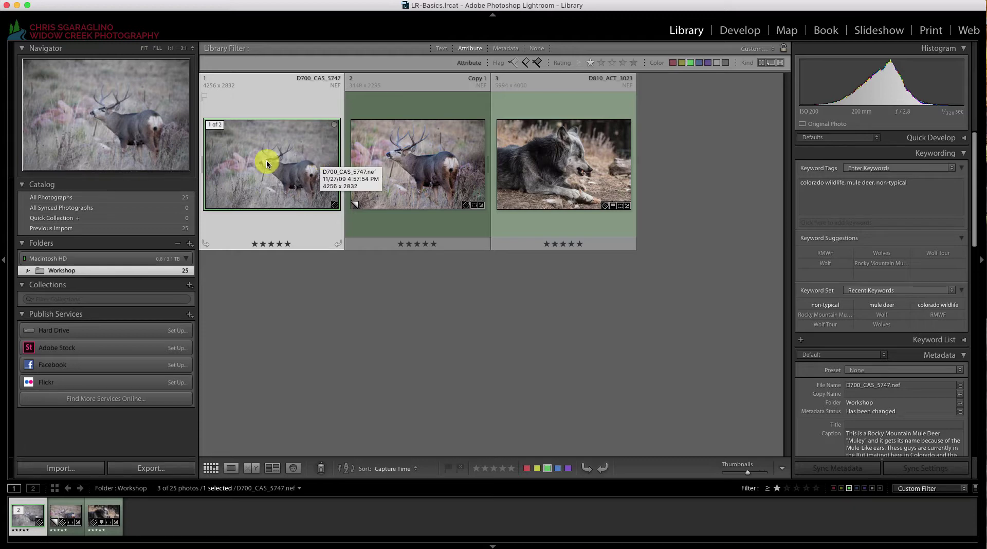
{"action": "key", "text": "super+shift+v"}
{"action": "left_click", "coordinate": [403, 82]}
Remove the Copy 1 virtual copy, leaving 24 photos, and select the deer photo D700_CAS_5747.
{"action": "left_click", "coordinate": [379, 102]}
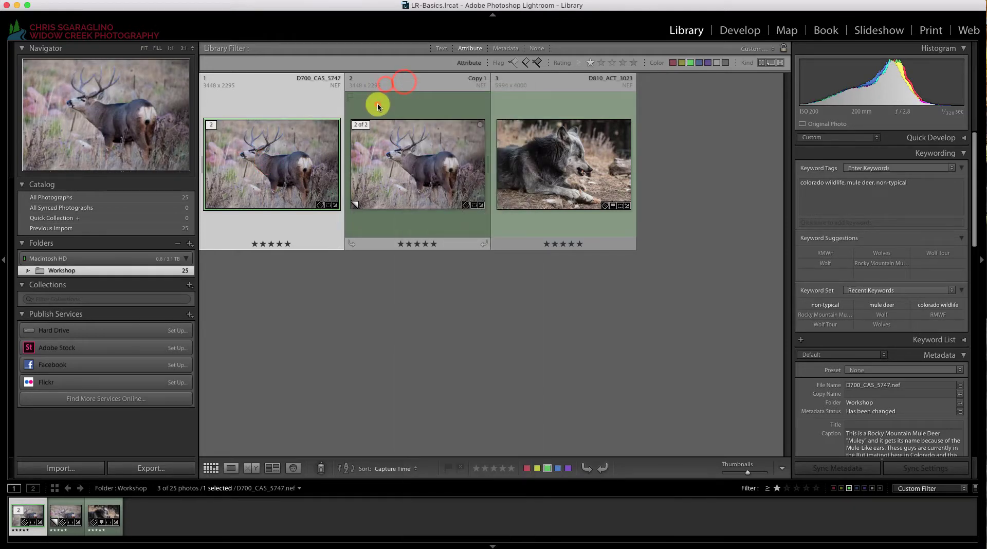
{"action": "left_click", "coordinate": [383, 102]}
{"action": "right_click", "coordinate": [394, 101]}
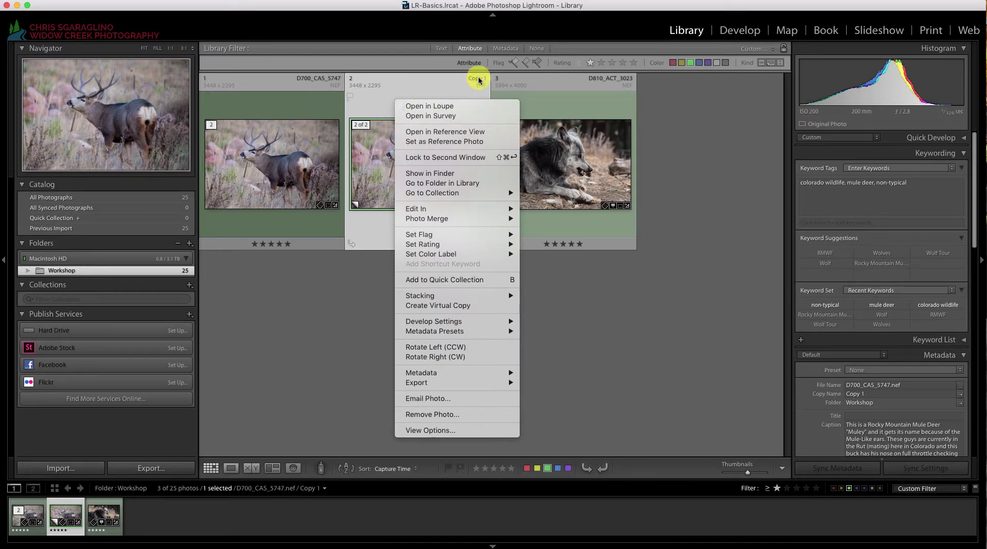
{"action": "left_click", "coordinate": [430, 414]}
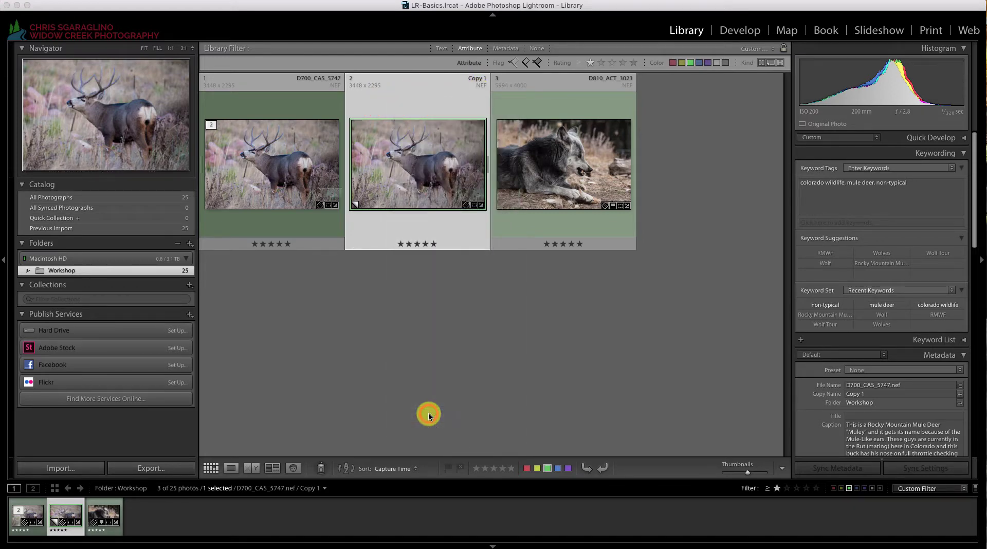
{"action": "left_click", "coordinate": [396, 218]}
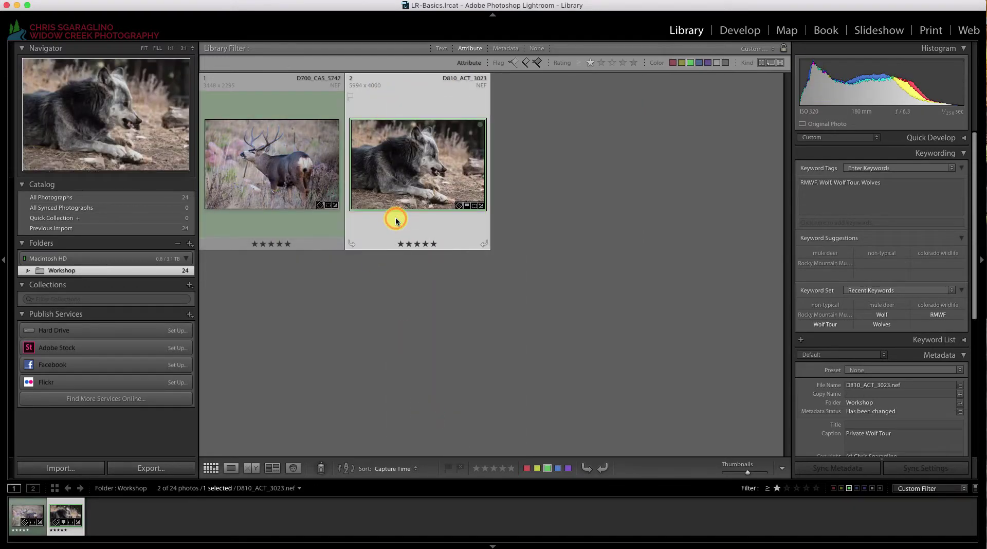
{"action": "left_click", "coordinate": [393, 309]}
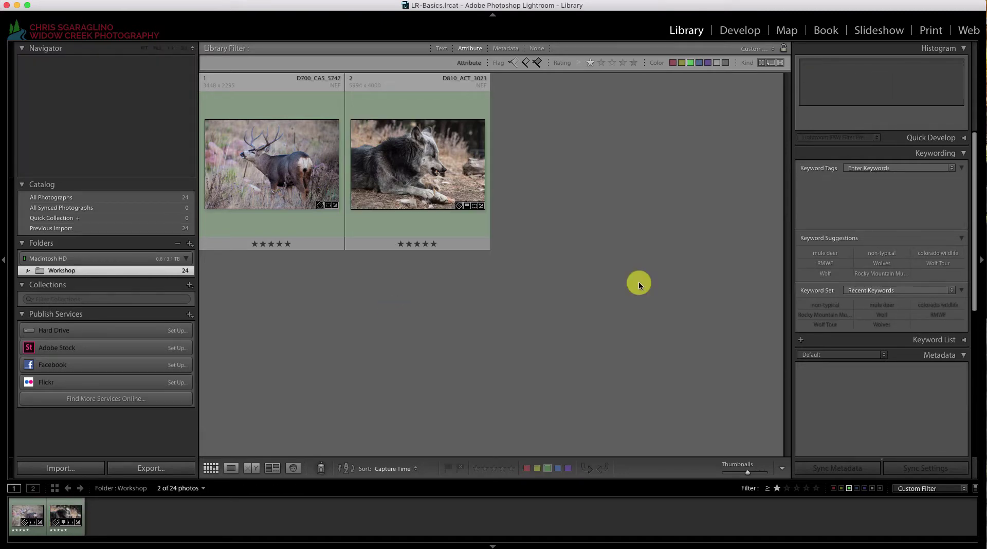
{"action": "left_click", "coordinate": [639, 283]}
{"action": "left_click", "coordinate": [244, 161]}
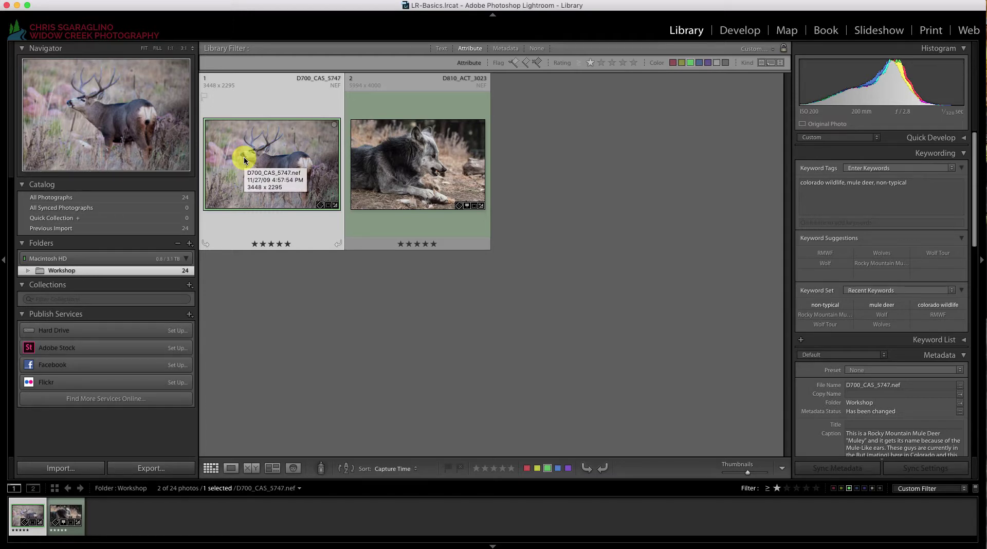
Open Export for D700_CAS_5747 with Existing Files set to 'Ask what to do' and destination Desktop.
{"action": "right_click", "coordinate": [251, 142]}
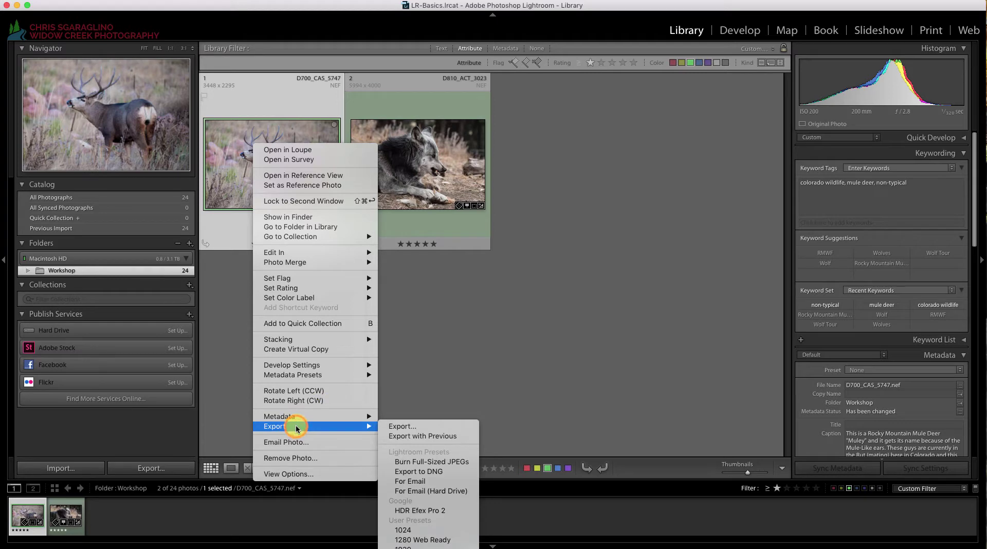
{"action": "left_click", "coordinate": [413, 428]}
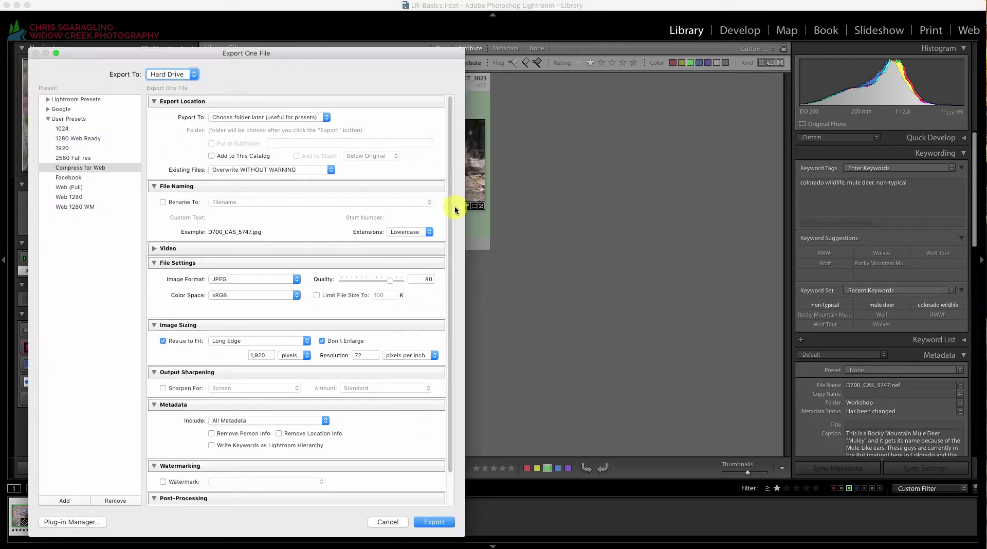
{"action": "left_click_drag", "start_coordinate": [450, 214], "coordinate": [456, 192]}
{"action": "left_click", "coordinate": [224, 169]}
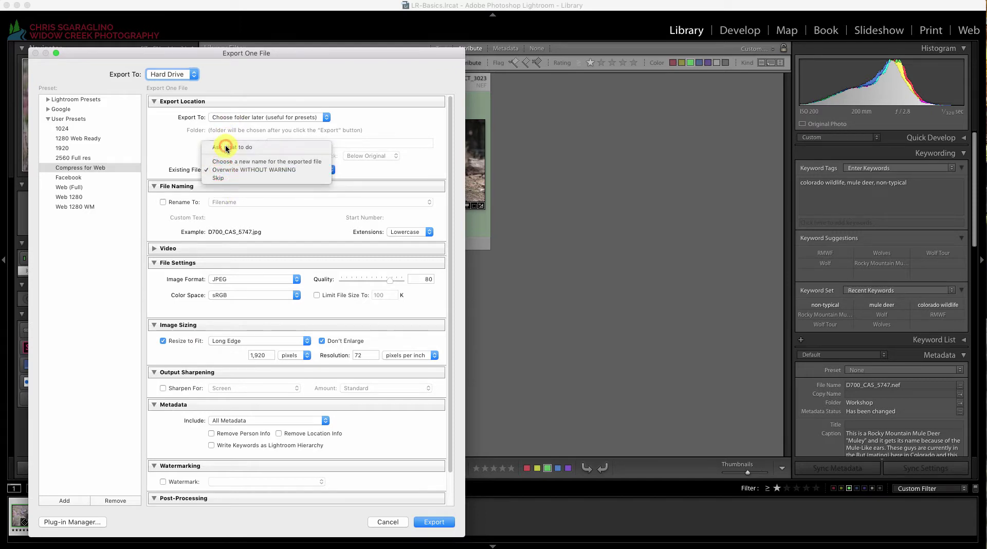
{"action": "left_click", "coordinate": [227, 148]}
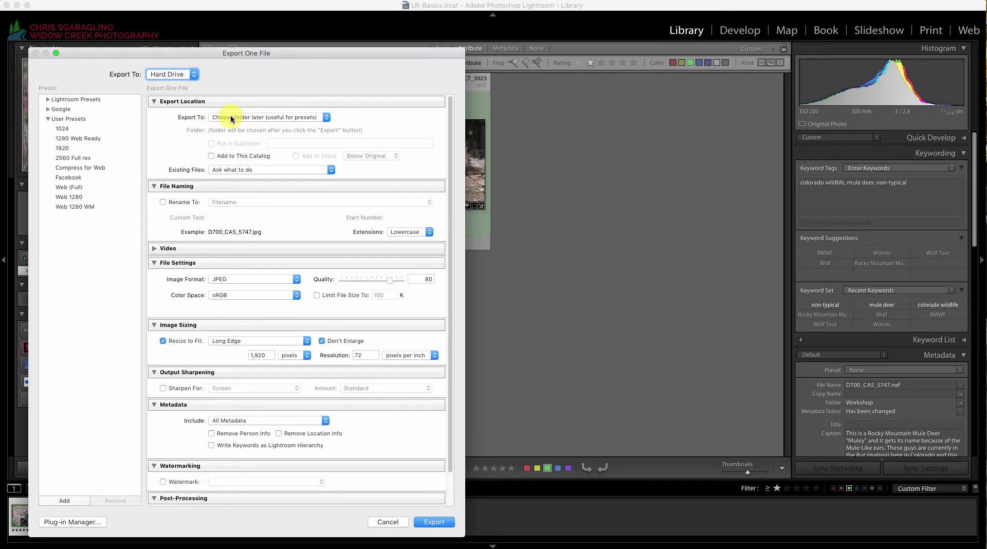
{"action": "left_click", "coordinate": [230, 116]}
{"action": "left_click", "coordinate": [226, 132]}
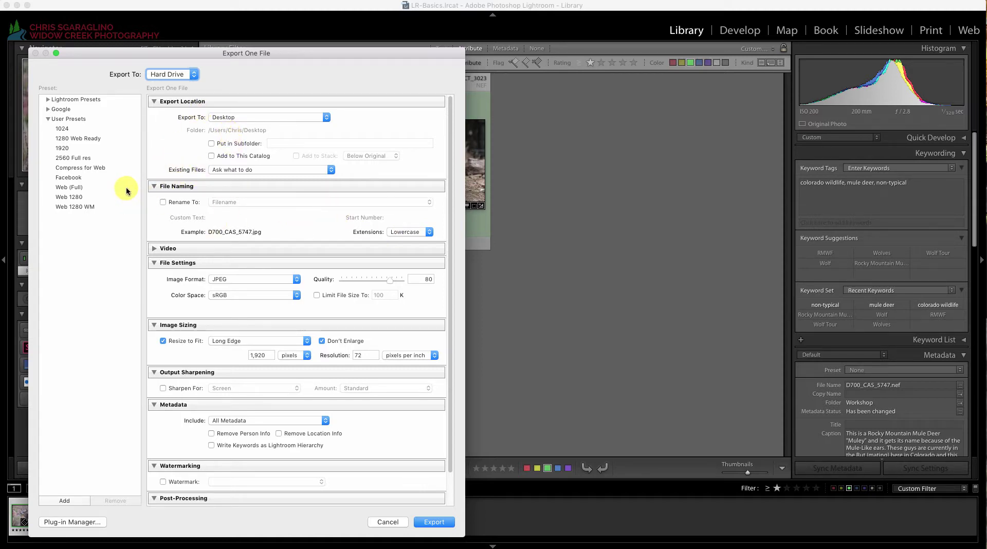
Collapse the File Naming section of the Export One File dialog.
{"action": "left_click", "coordinate": [154, 187]}
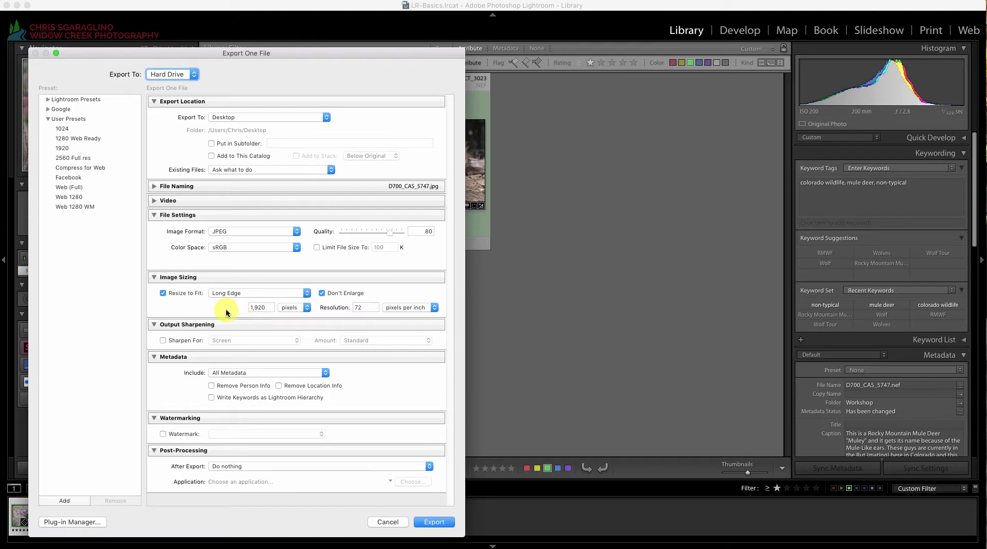
Set the long edge to 1024 pixels and enable output sharpening for Screen at Standard.
{"action": "left_click", "coordinate": [263, 306]}
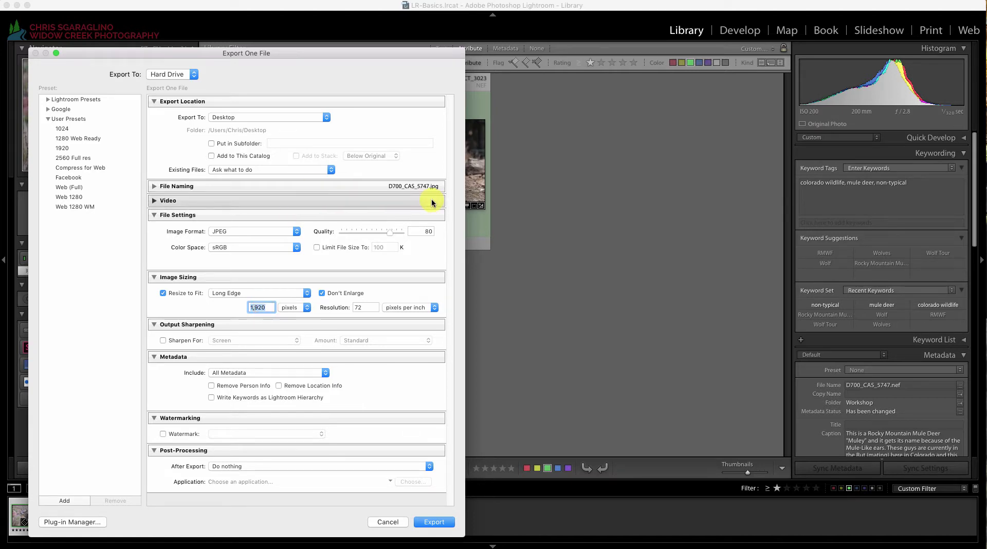
{"action": "type", "text": "1024"}
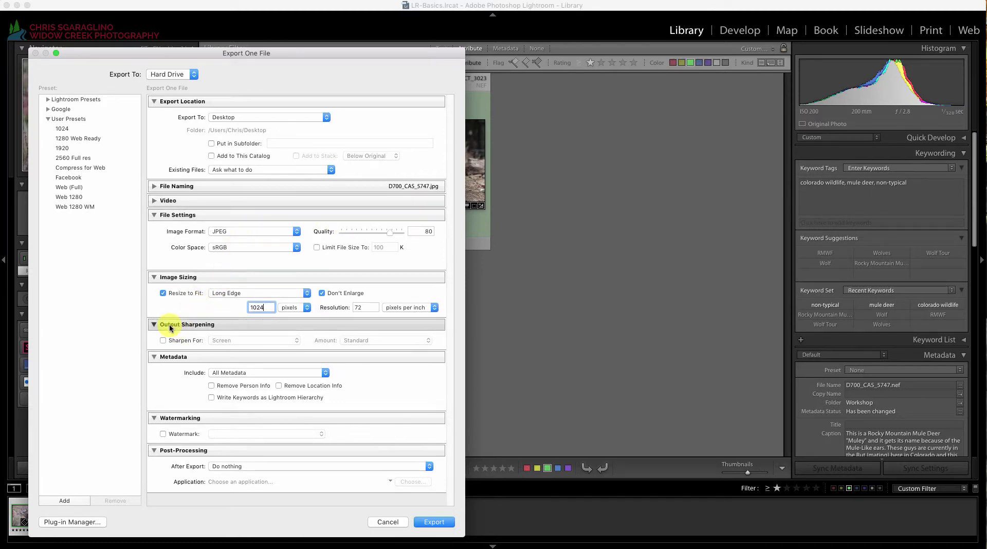
{"action": "left_click", "coordinate": [163, 341]}
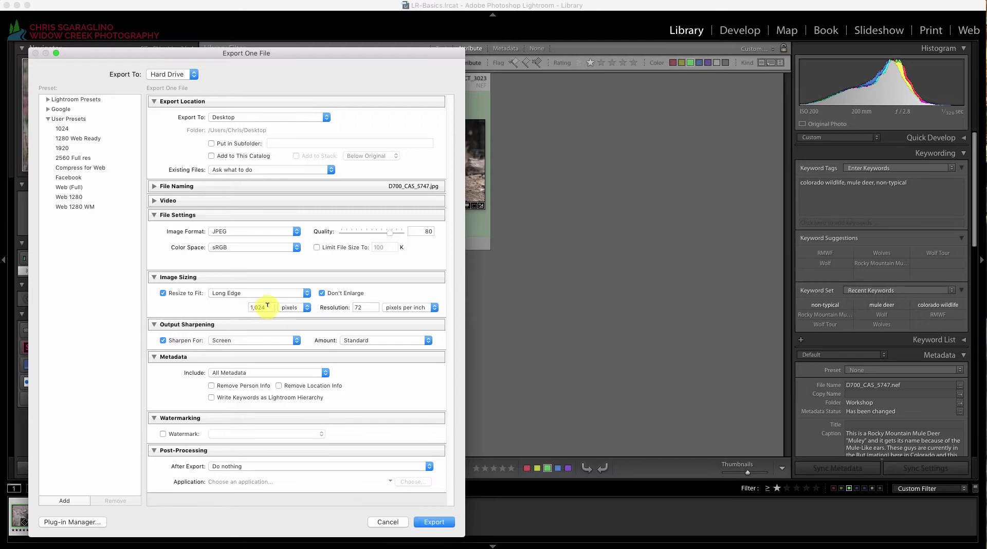
Save the settings as a 'Blog Posts' user preset and export D700_CAS_5747.
{"action": "left_click", "coordinate": [64, 502]}
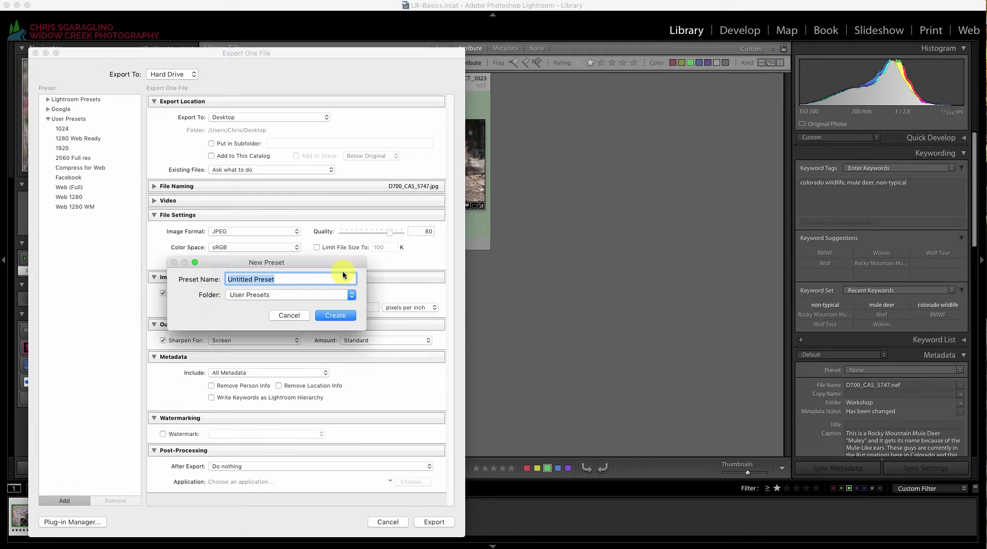
{"action": "type", "text": "Blog Posts"}
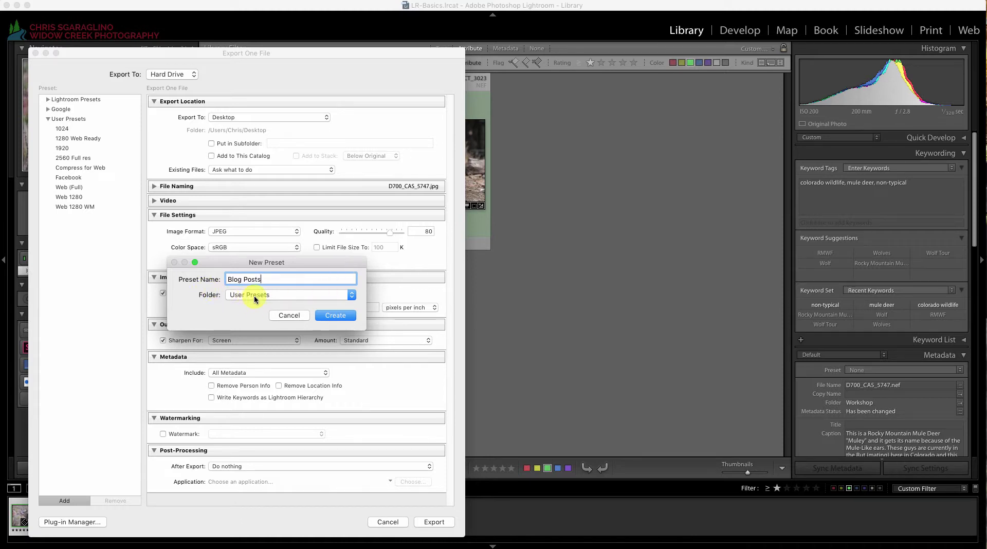
{"action": "left_click", "coordinate": [338, 317]}
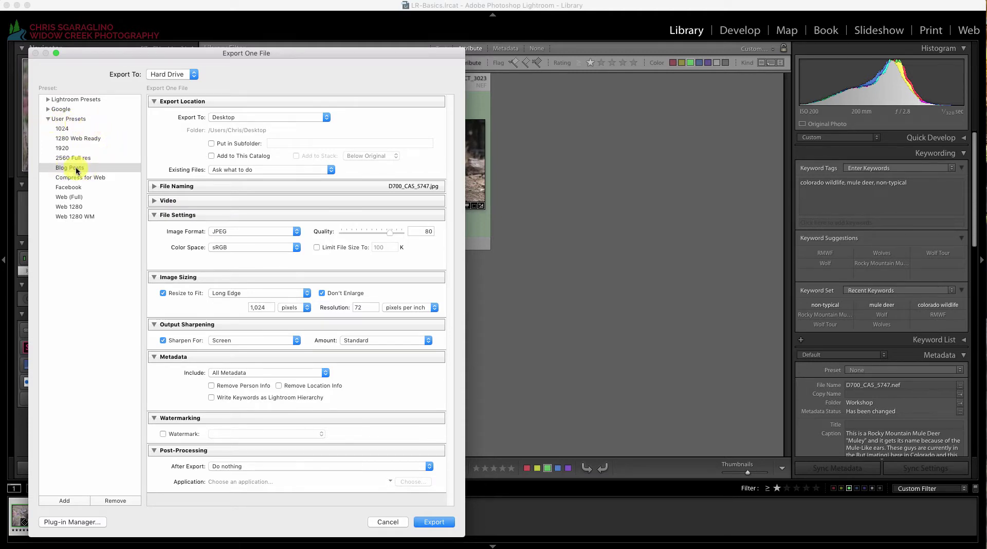
{"action": "left_click", "coordinate": [441, 523]}
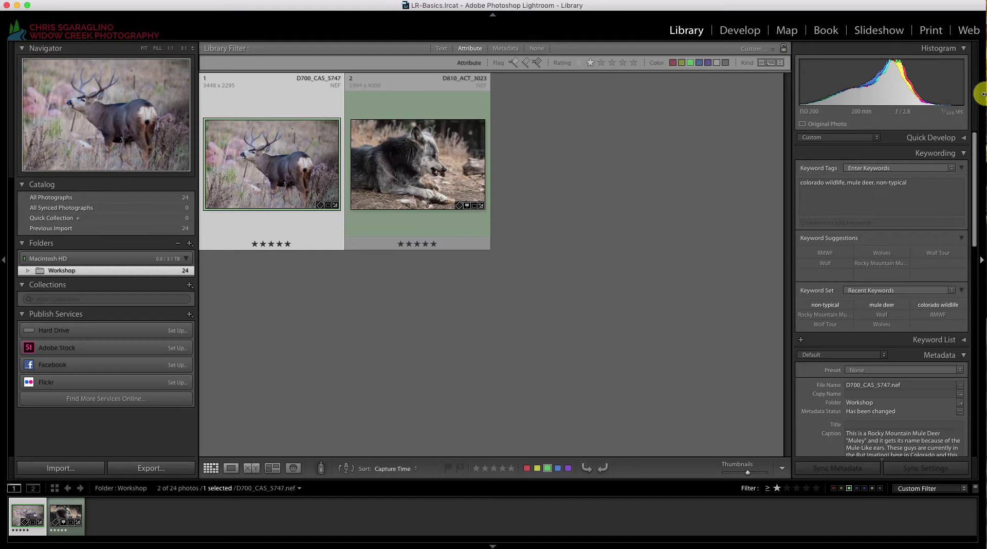
Narrow Lightroom's window and open the desktop's D700_CAS_5747.jpg in Preview.
{"action": "left_click_drag", "start_coordinate": [977, 94], "coordinate": [921, 94]}
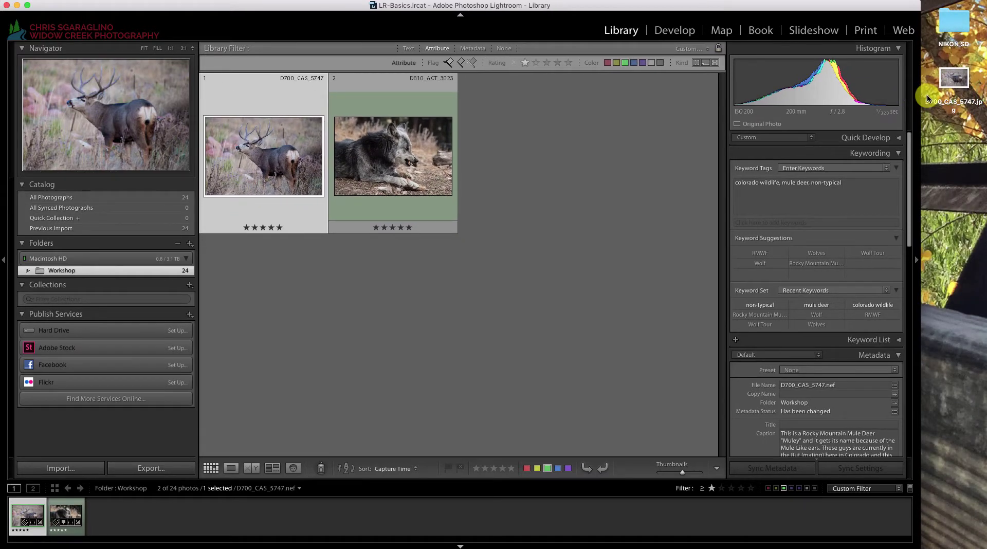
{"action": "left_click", "coordinate": [954, 81]}
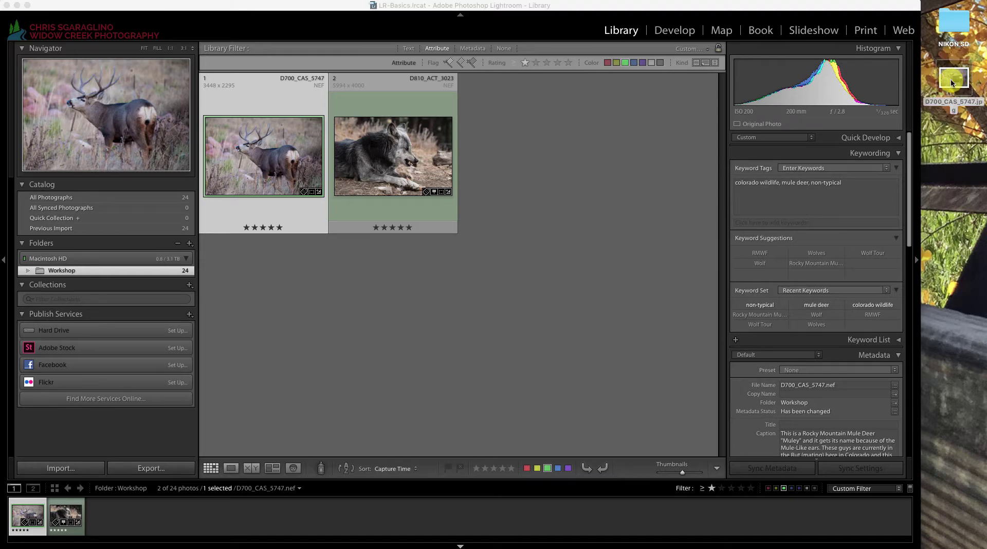
{"action": "right_click", "coordinate": [953, 82]}
{"action": "mouse_move", "coordinate": [858, 93]}
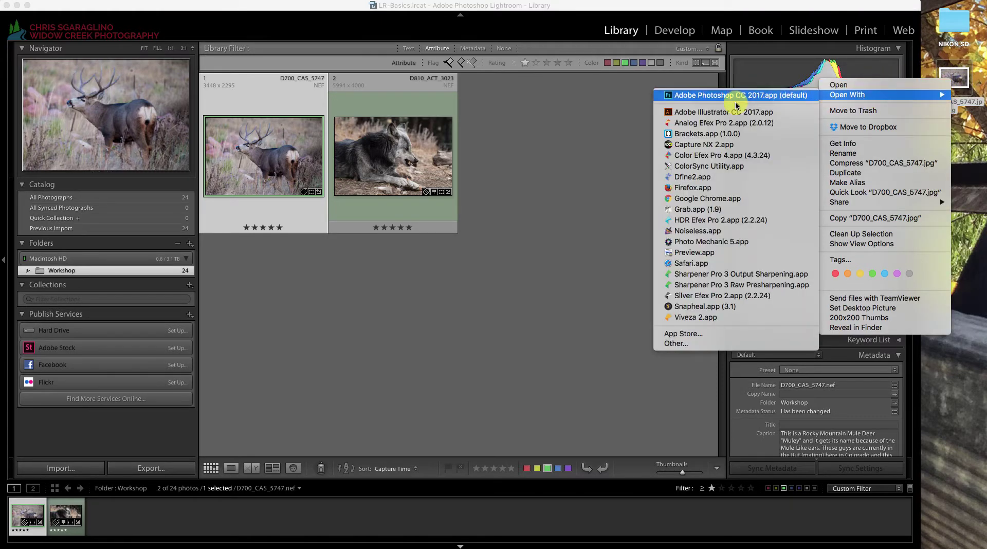
{"action": "left_click", "coordinate": [689, 253]}
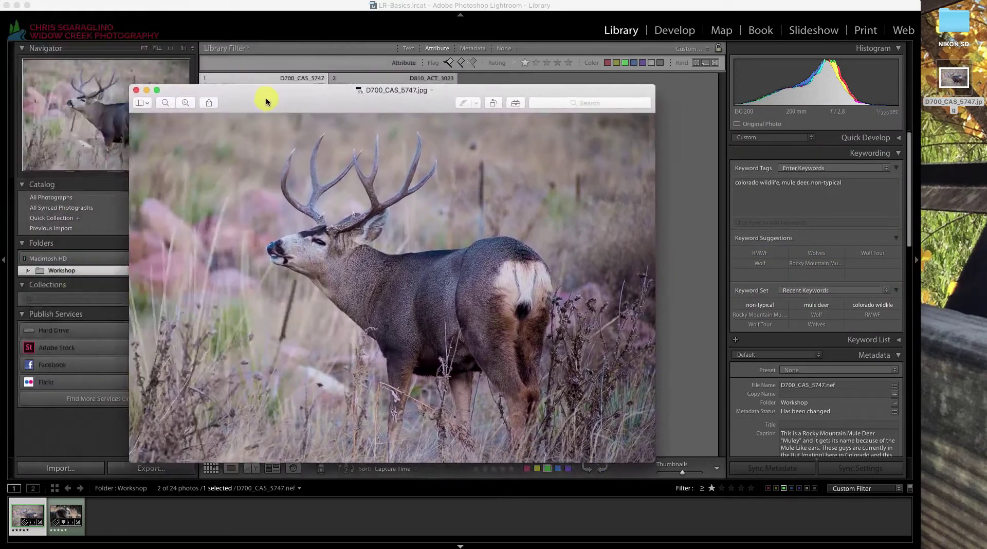
Review the exported deer image, close Preview, and bring Lightroom back to the front.
{"action": "left_click_drag", "start_coordinate": [264, 96], "coordinate": [317, 74]}
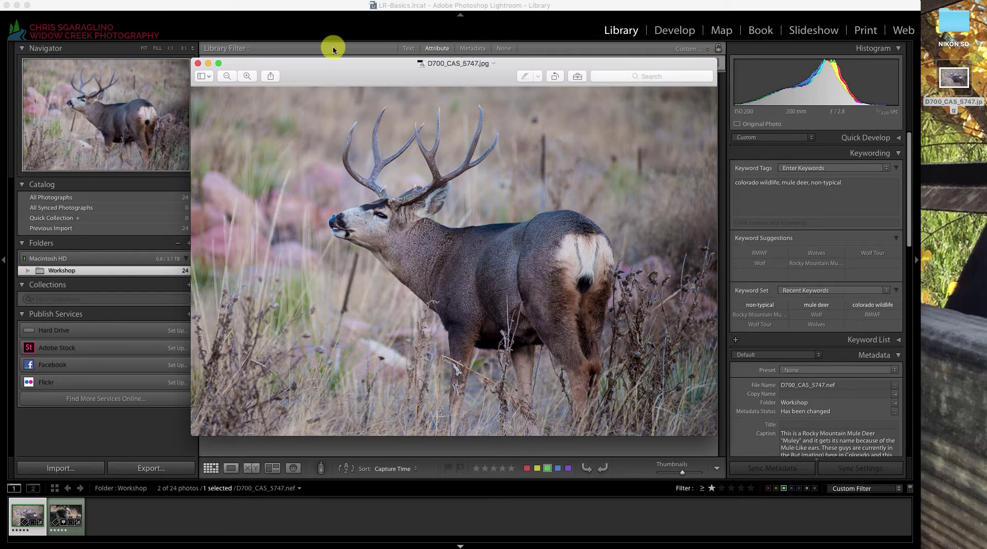
{"action": "left_click", "coordinate": [325, 66]}
{"action": "left_click", "coordinate": [197, 64]}
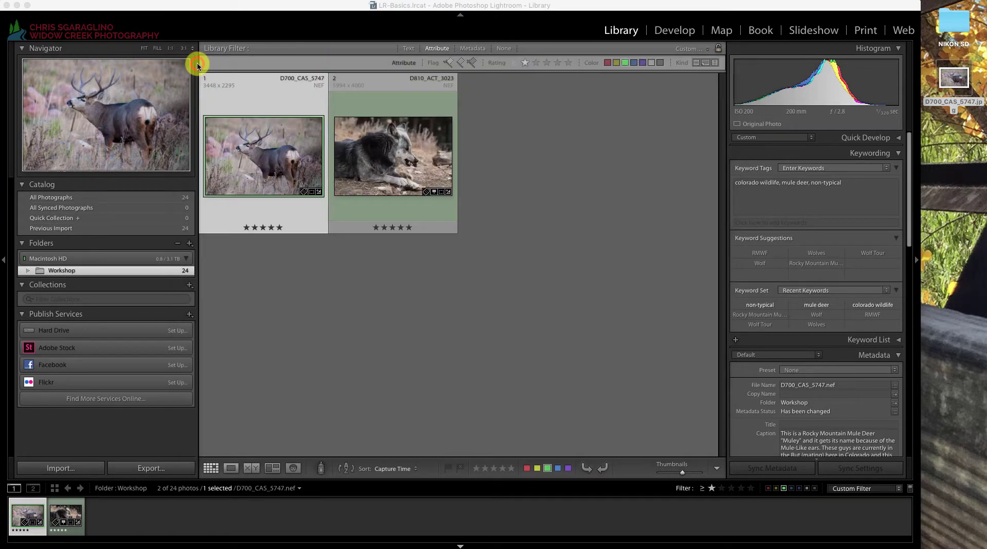
{"action": "left_click", "coordinate": [413, 138]}
Export the wolf photo D810_ACT_3023 using the Blog Posts user preset.
{"action": "left_click", "coordinate": [385, 164]}
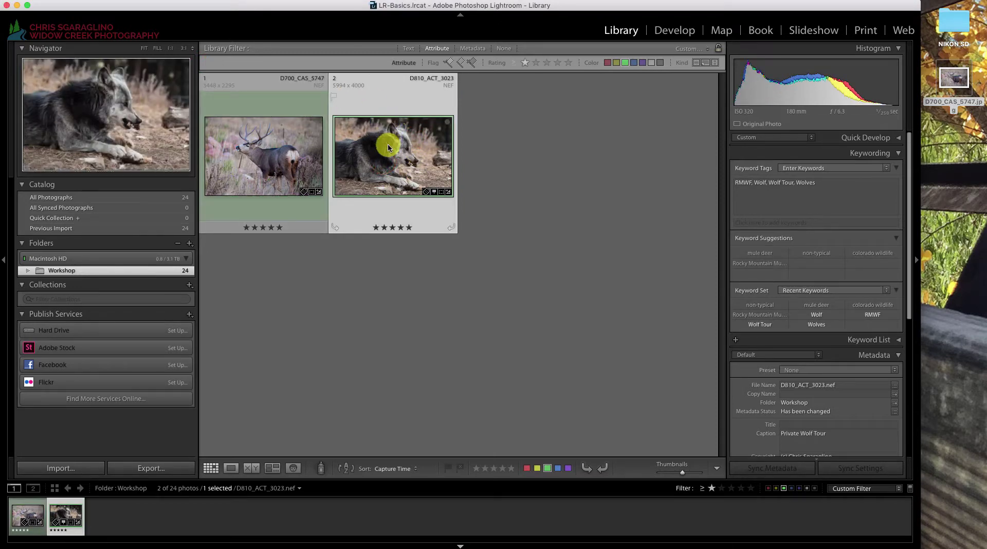
{"action": "right_click", "coordinate": [348, 121]}
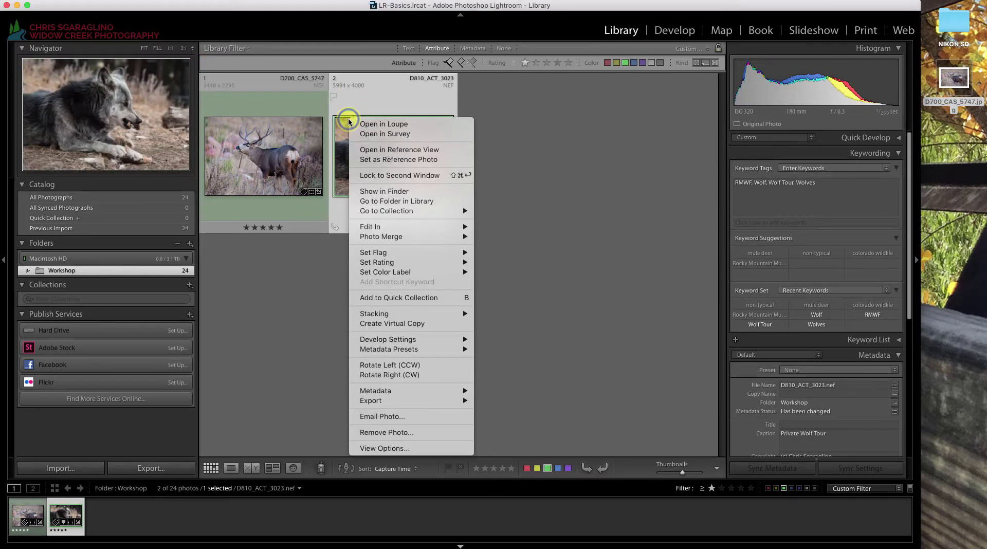
{"action": "mouse_move", "coordinate": [385, 404]}
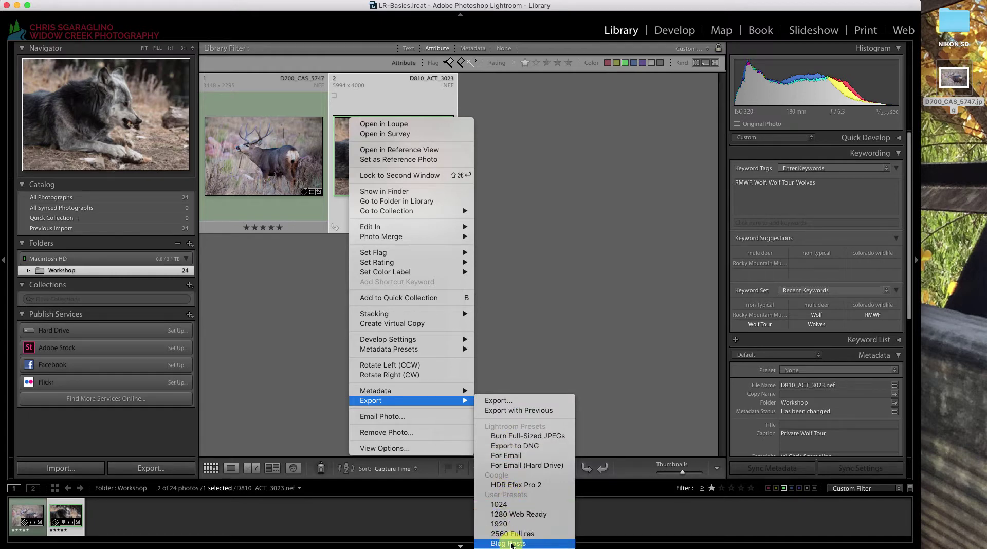
{"action": "left_click", "coordinate": [511, 544]}
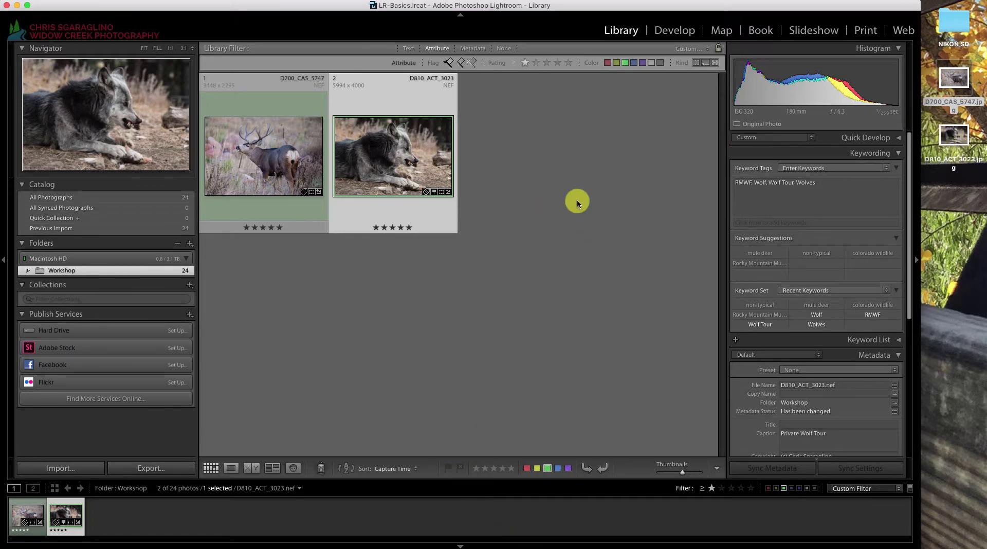
Open D810_ACT_3023.jpg from the desktop in Preview.app.
{"action": "right_click", "coordinate": [951, 134]}
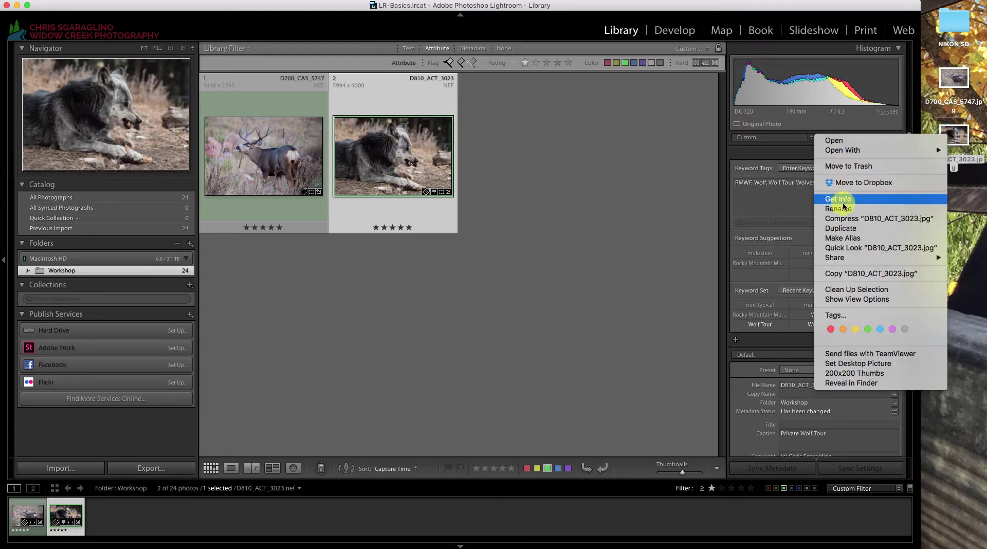
{"action": "mouse_move", "coordinate": [844, 151]}
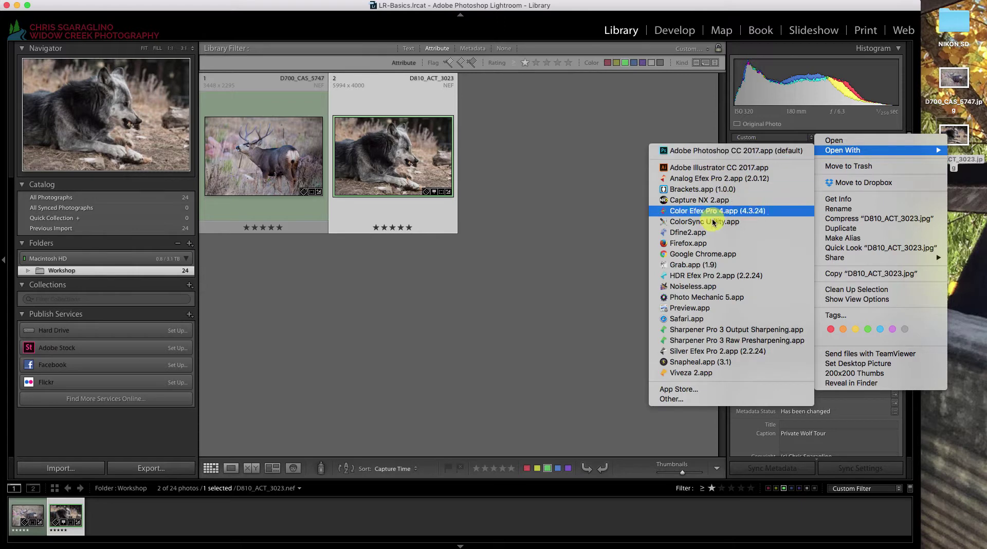
{"action": "left_click", "coordinate": [687, 307]}
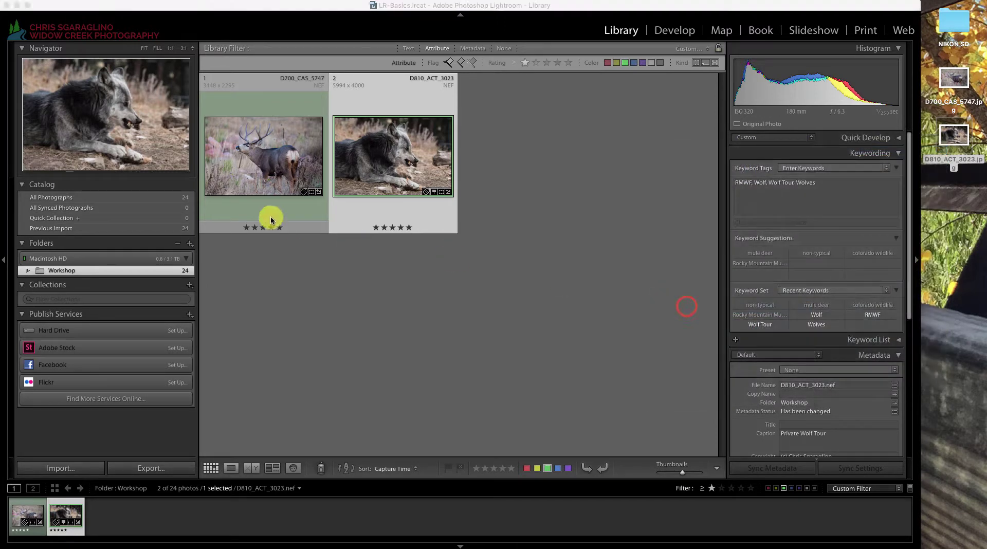